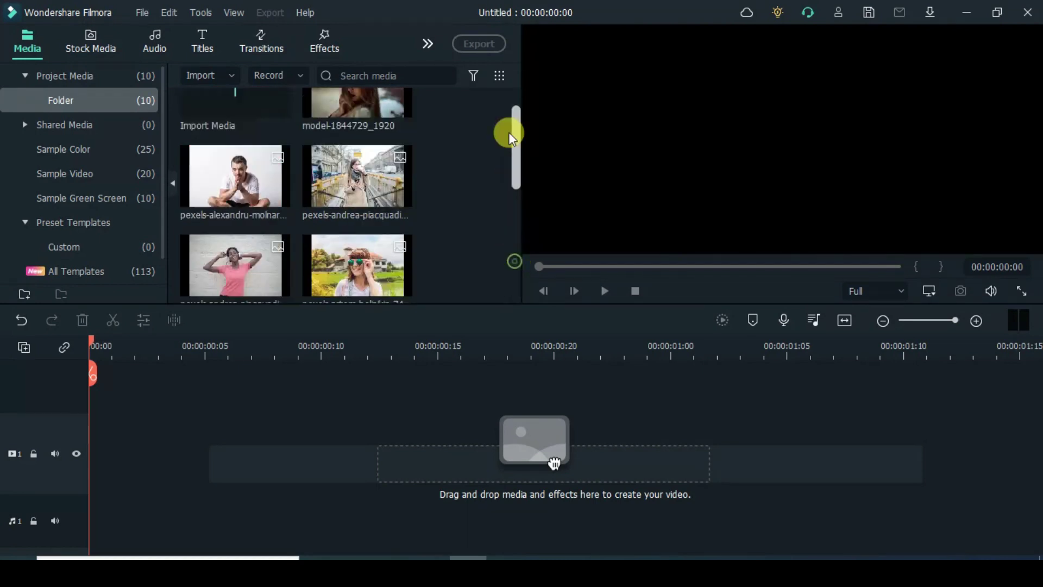
Set the project's aspect ratio to 9:16 (Portrait) in the project settings
click(142, 12)
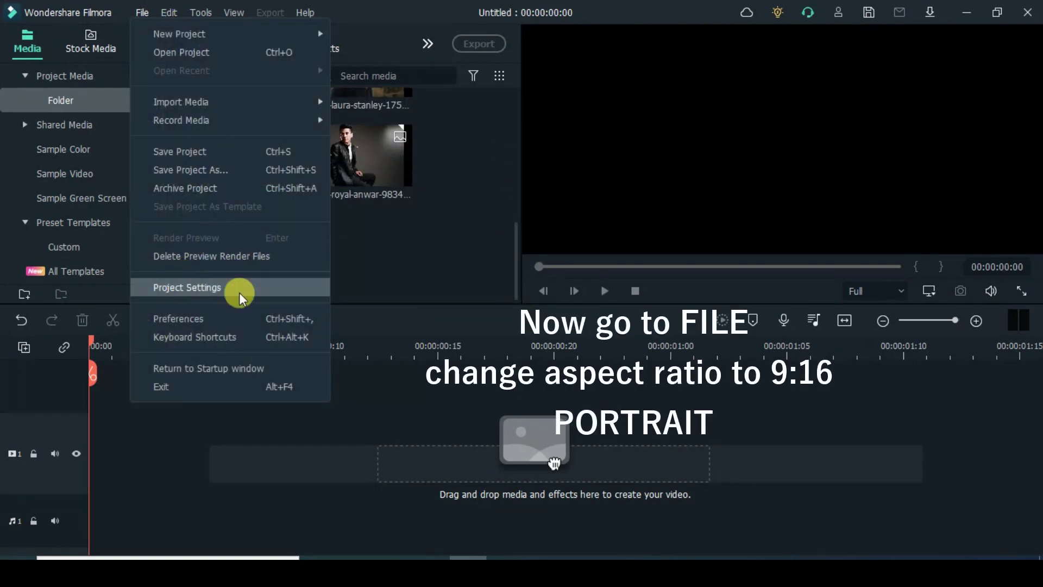
click(196, 287)
click(547, 172)
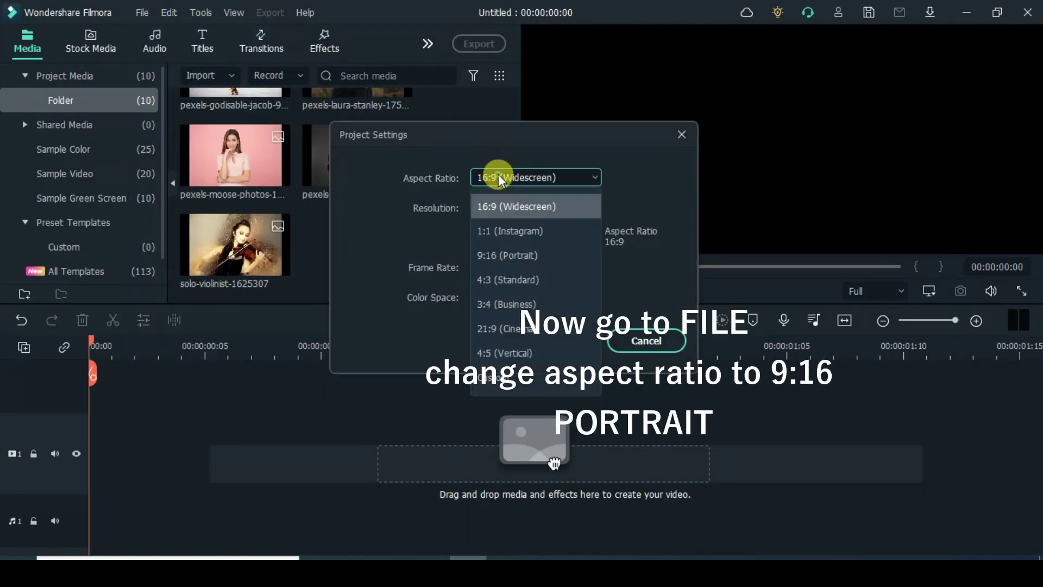
click(514, 253)
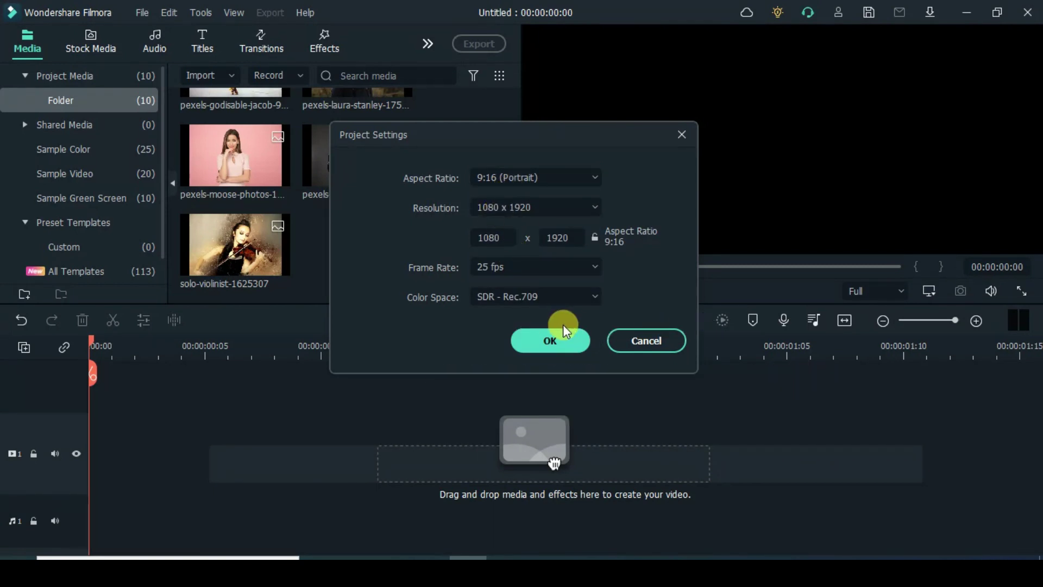
click(552, 342)
Place the model-1844729_1920 photo at the start of the first video track
drag(514, 268, 520, 132)
drag(347, 145, 384, 452)
click(23, 346)
mouse_move(102, 471)
click(270, 471)
drag(616, 355, 484, 348)
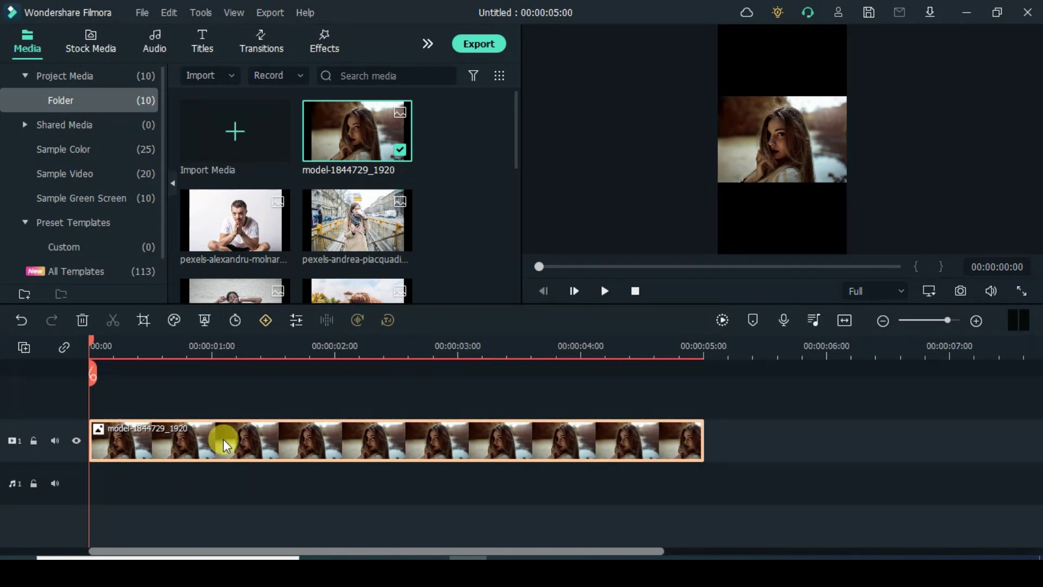
Crop the model-1844729_1920 clip to a 9:16 ratio
click(144, 319)
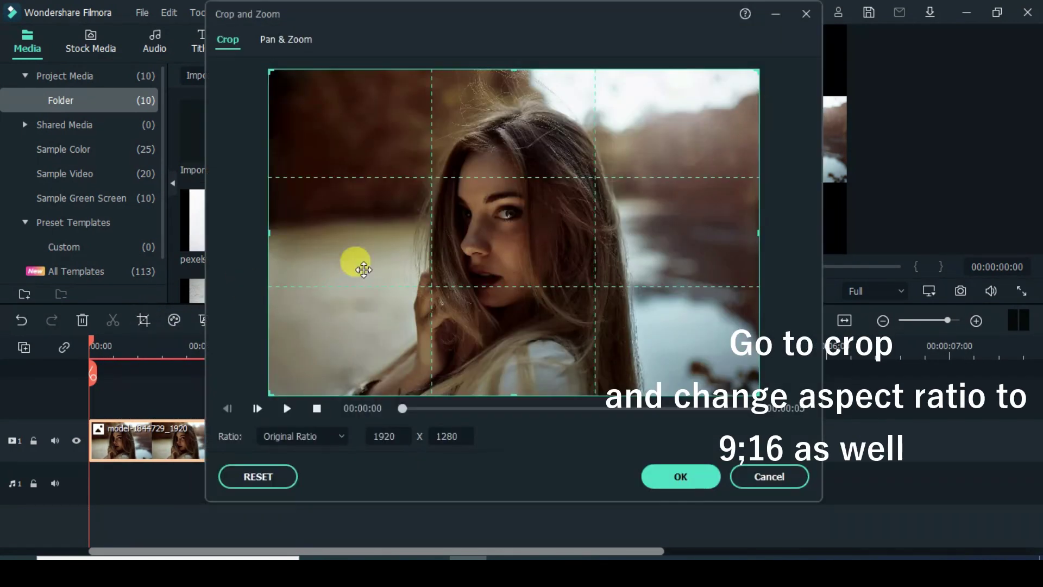
click(340, 438)
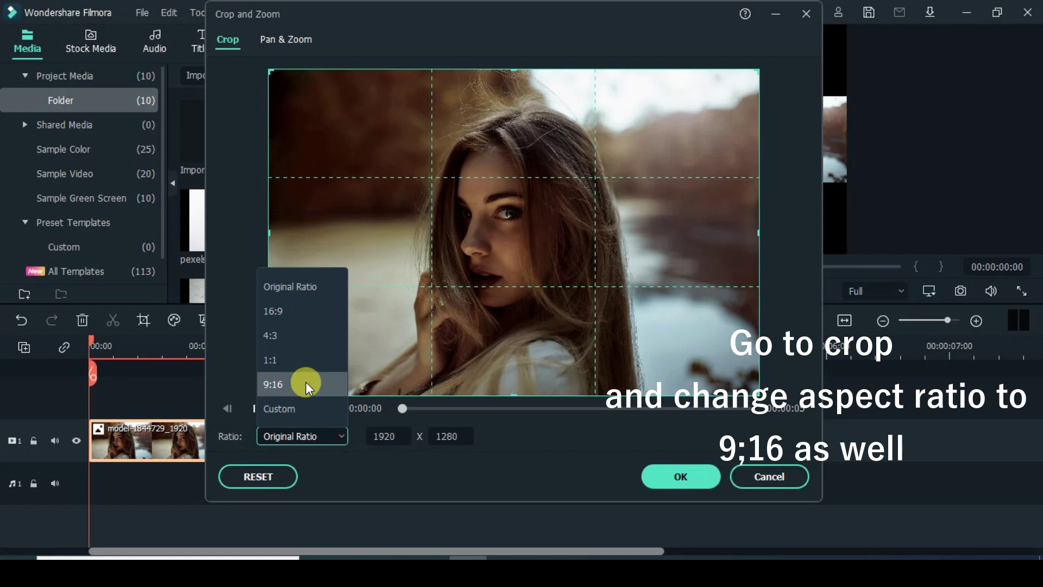
click(276, 384)
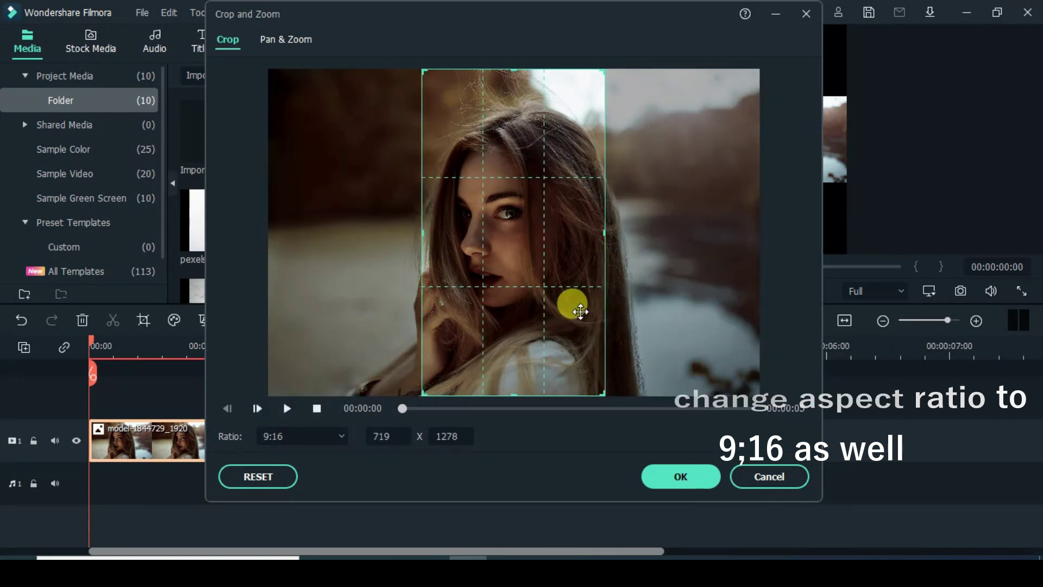
click(680, 476)
Apply the Border effect to the clip with black start and end colors and a blur of 3.75
click(319, 40)
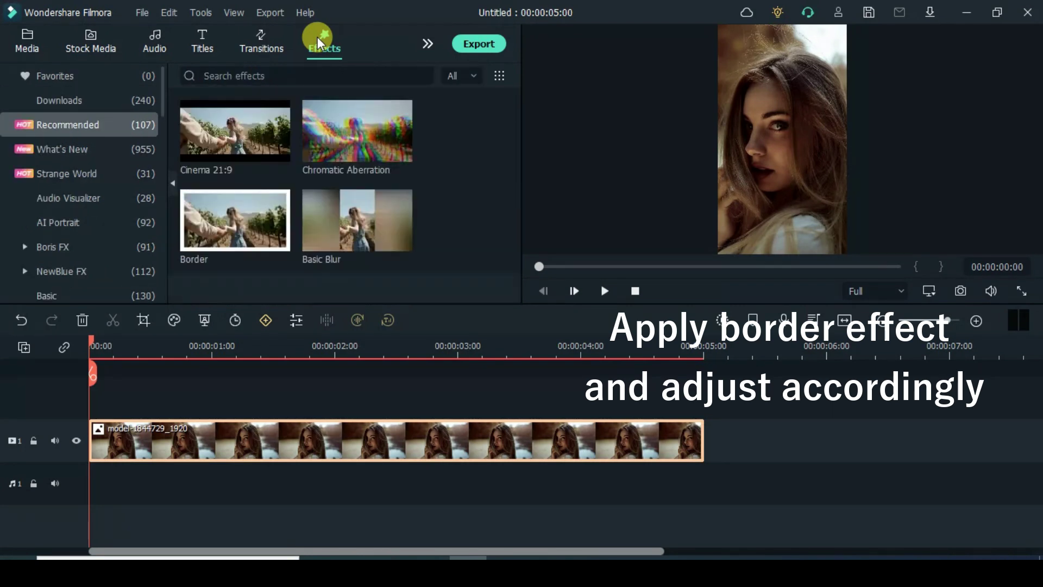
drag(220, 223, 241, 428)
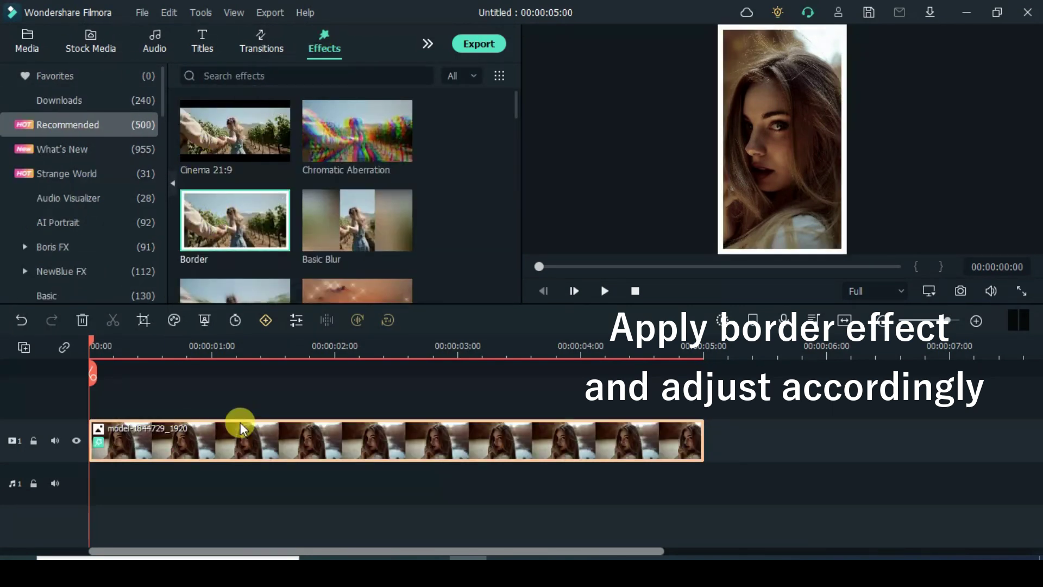
double_click(269, 439)
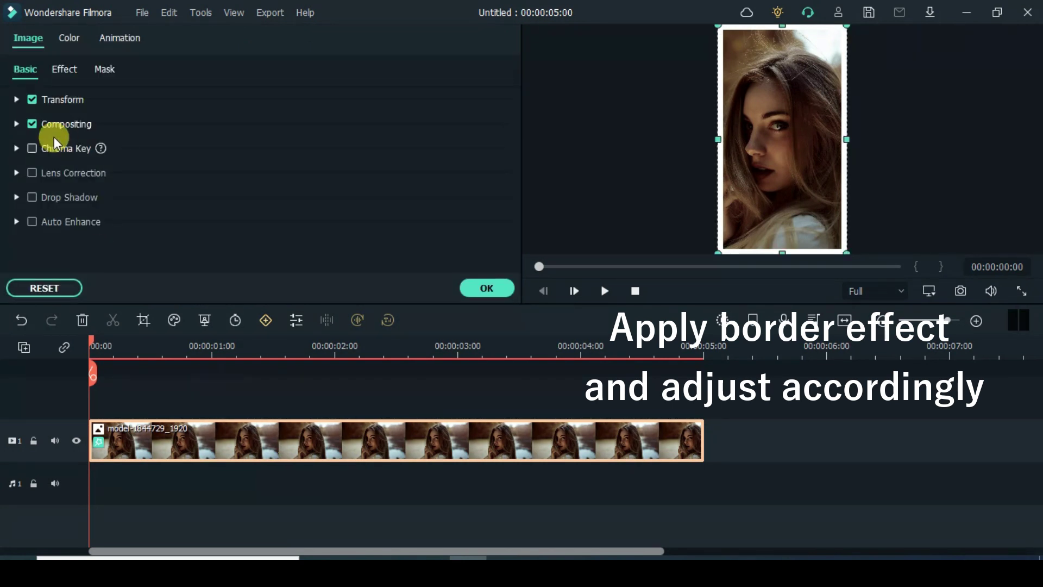
click(65, 69)
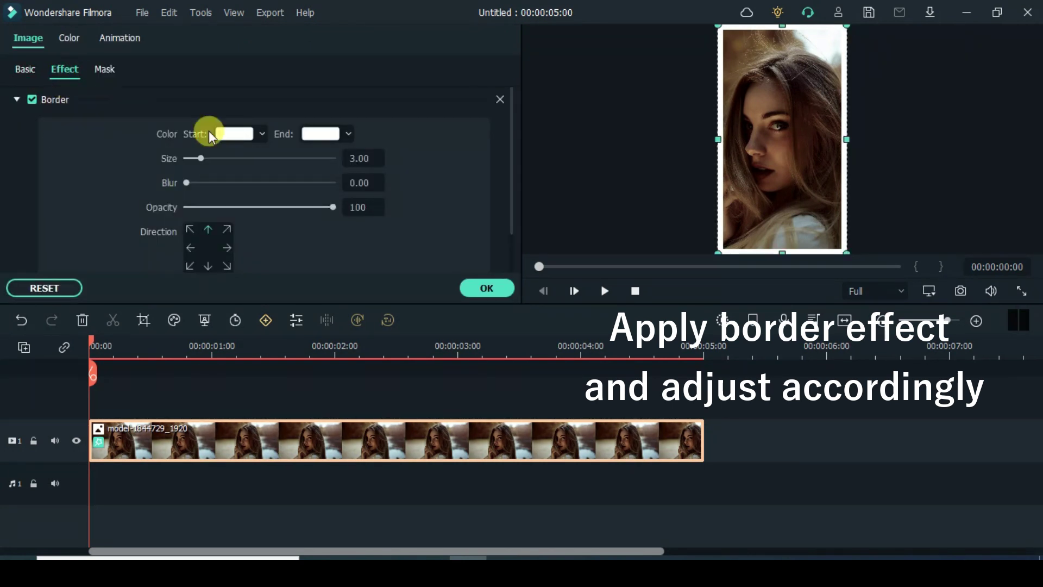
click(258, 135)
click(221, 223)
click(332, 136)
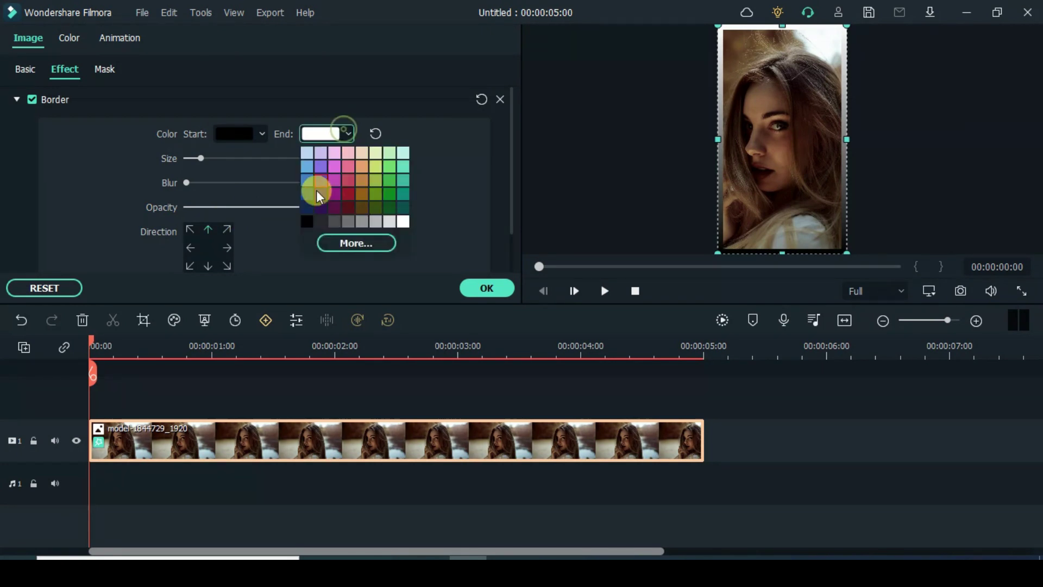
click(304, 220)
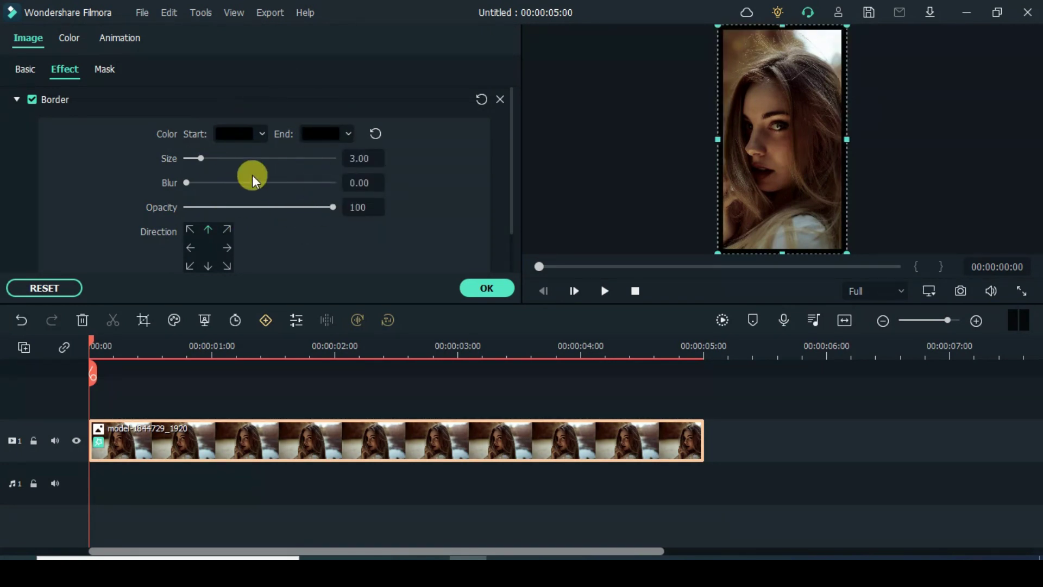
drag(190, 184, 205, 187)
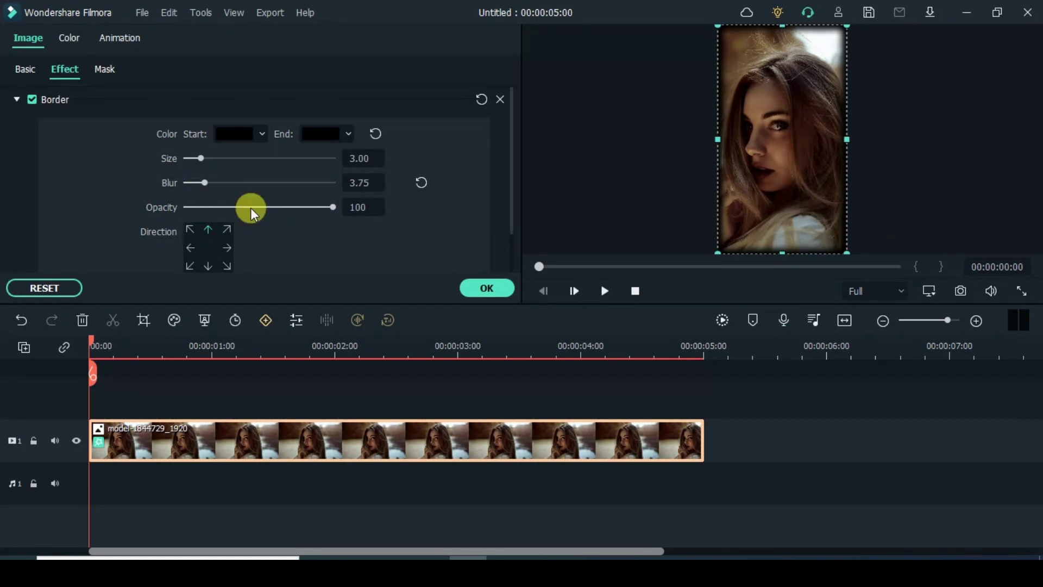
click(480, 295)
Take a snapshot of the bordered portrait photo into the project media folder
click(27, 40)
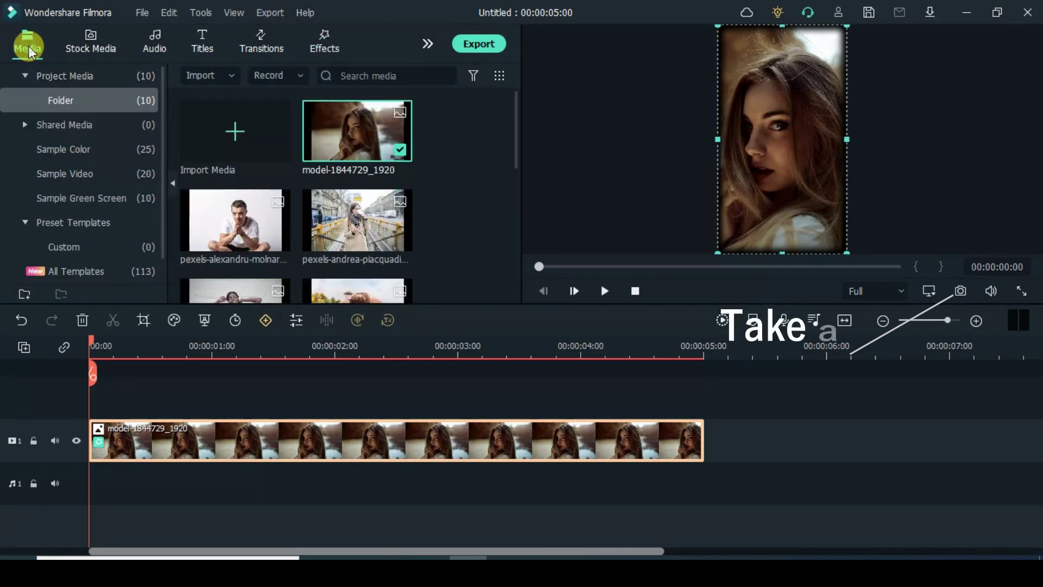
drag(514, 125, 514, 264)
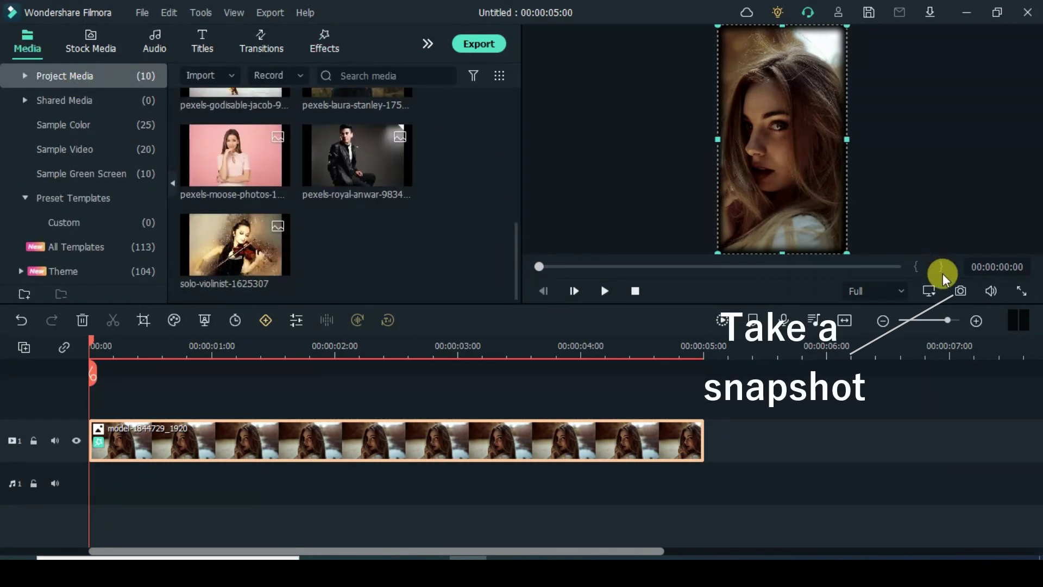
click(960, 293)
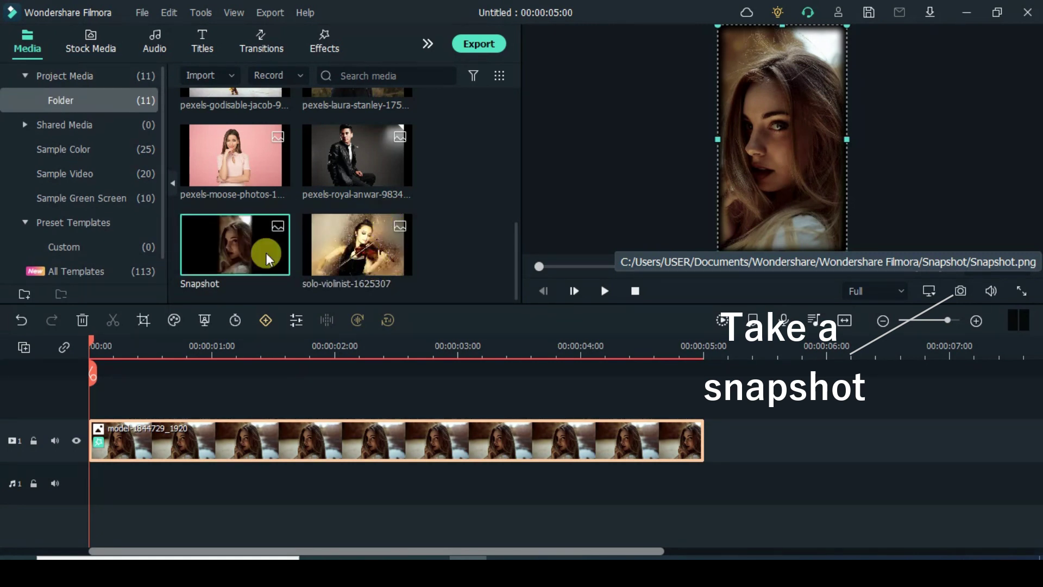
Copy the effect from the model-1844729_1920 clip and delete the clip from the timeline
right_click(204, 443)
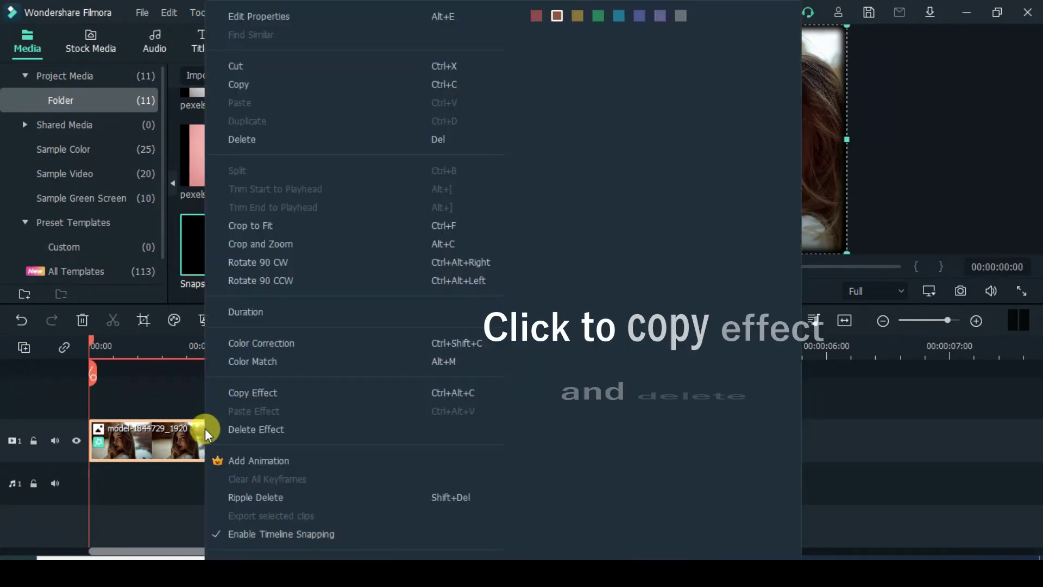
click(250, 393)
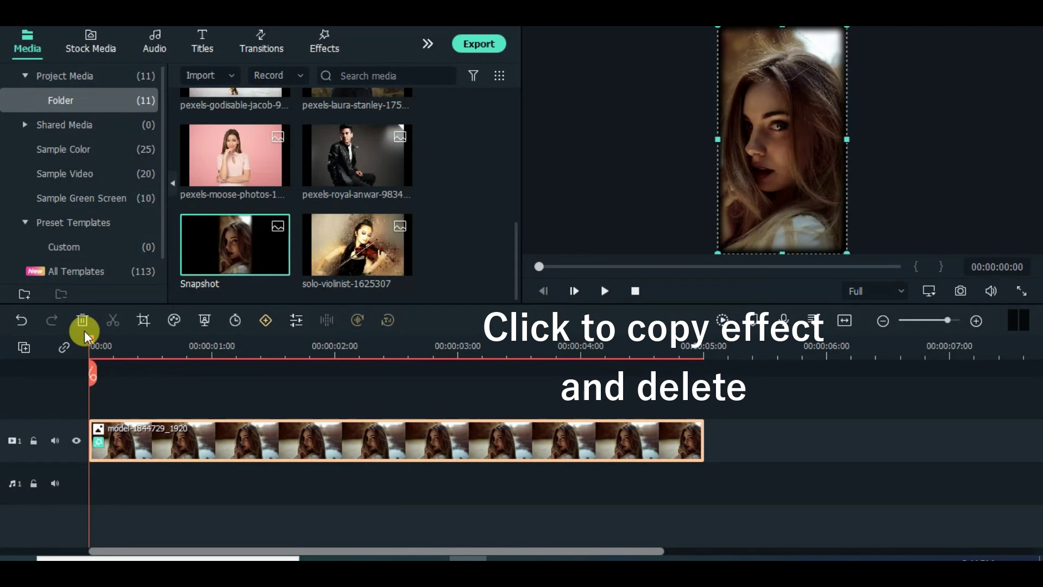
click(82, 320)
Place the photo of the seated man in the white T-shirt on the timeline and paste the copied effect onto it
drag(514, 259, 470, 132)
drag(235, 220, 292, 462)
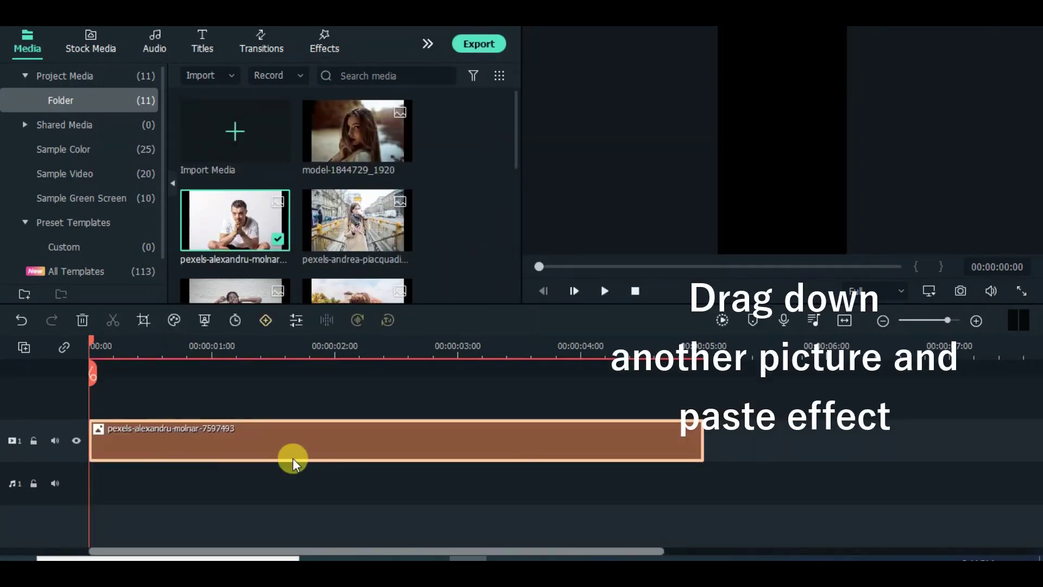
right_click(283, 442)
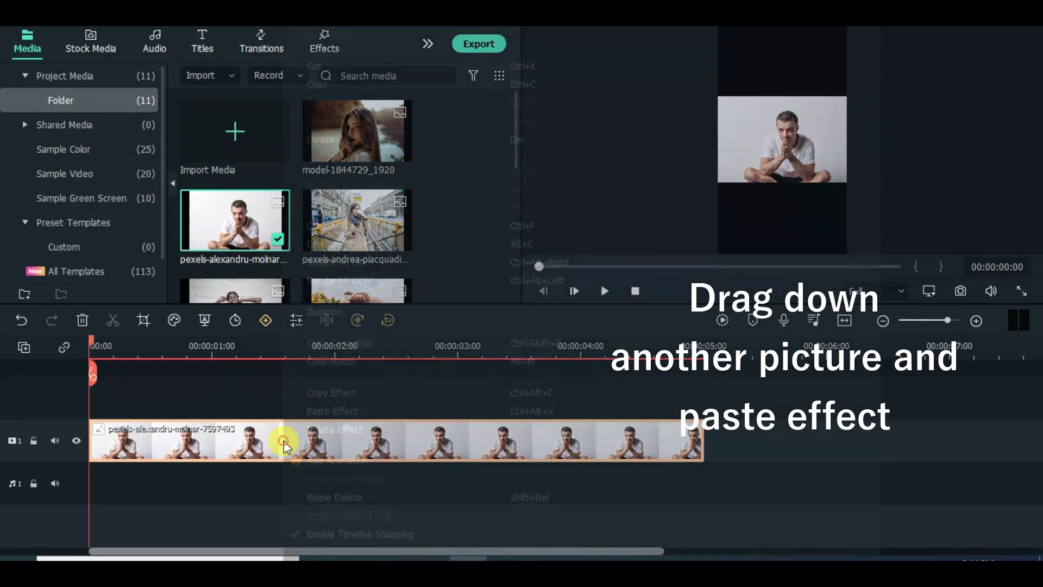
click(327, 409)
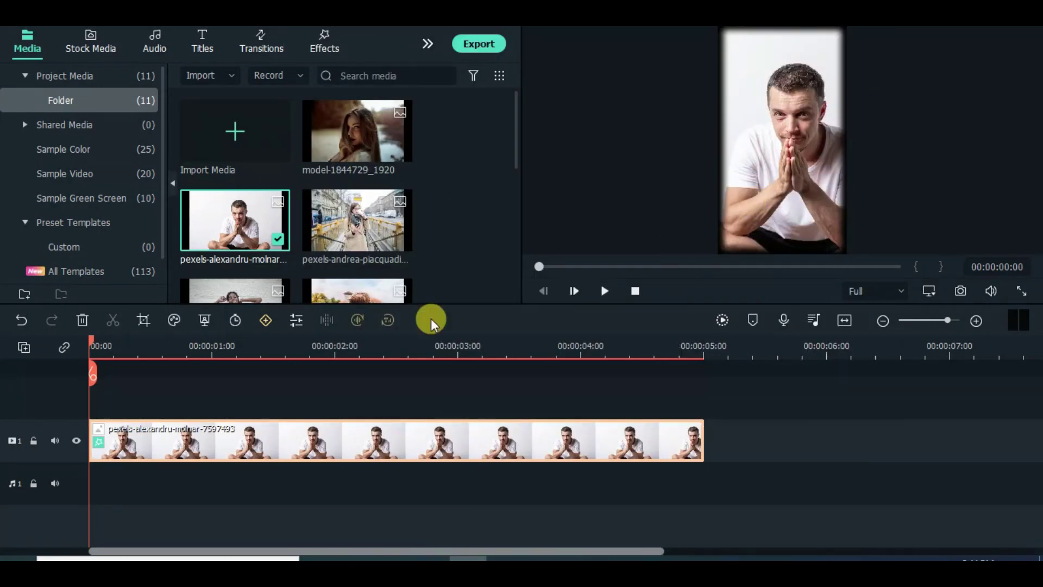
Shift the crop frame slightly right on the seated man's photo to center him
click(143, 321)
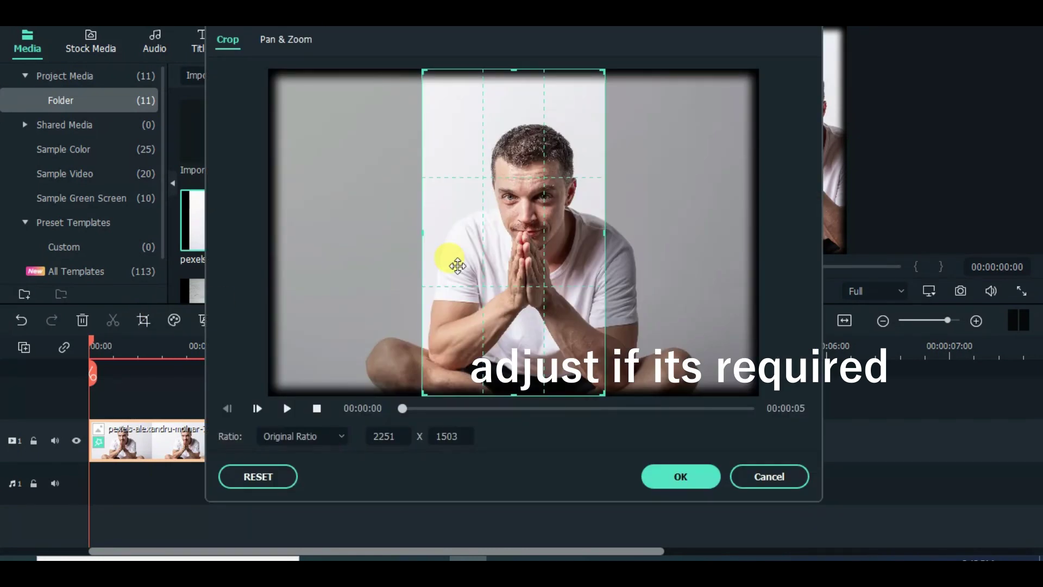
mouse_move(457, 266)
mouse_down()
mouse_move(483, 267)
mouse_move(473, 271)
mouse_up()
click(684, 472)
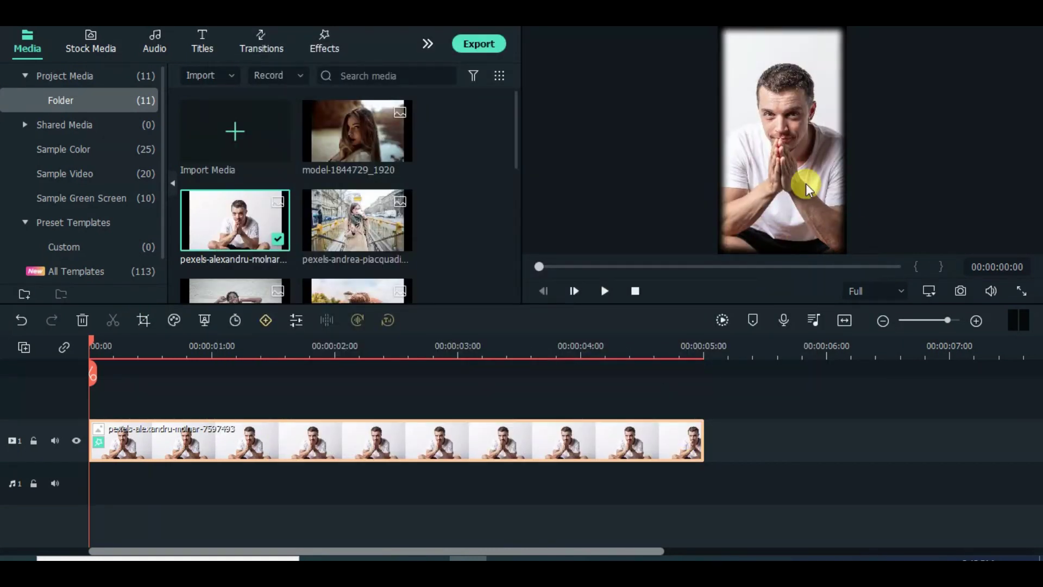
Take a snapshot of the seated man's framed photo and delete its clip from the timeline
click(961, 293)
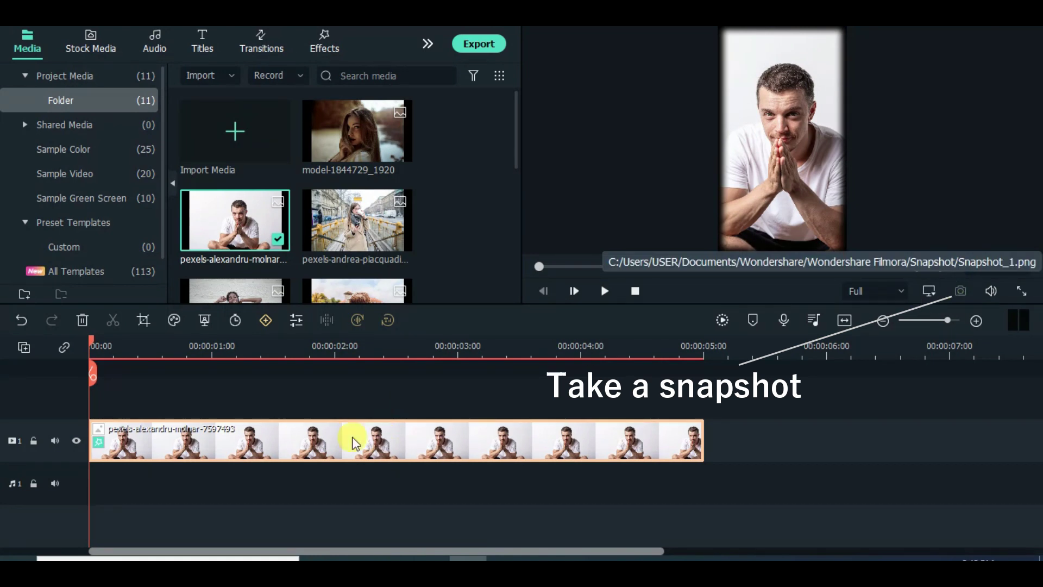
drag(513, 155, 502, 135)
click(82, 321)
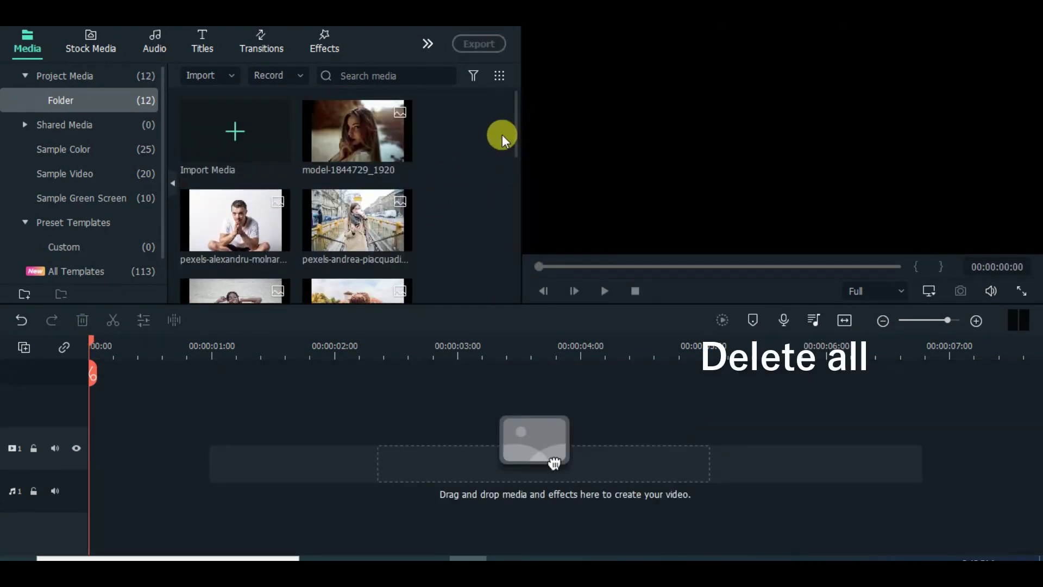
Place the photo of the woman on the yellow bridge on the timeline and paste the copied effect onto it
drag(348, 236, 169, 449)
right_click(246, 443)
click(295, 411)
Take a snapshot of the framed bridge photo and delete its clip from the timeline
click(960, 291)
drag(515, 145, 517, 185)
key(Delete)
Capture a snapshot of the pink T-shirt woman's photo with the copied effect pasted on it, and clear it from the timeline
drag(235, 165, 97, 445)
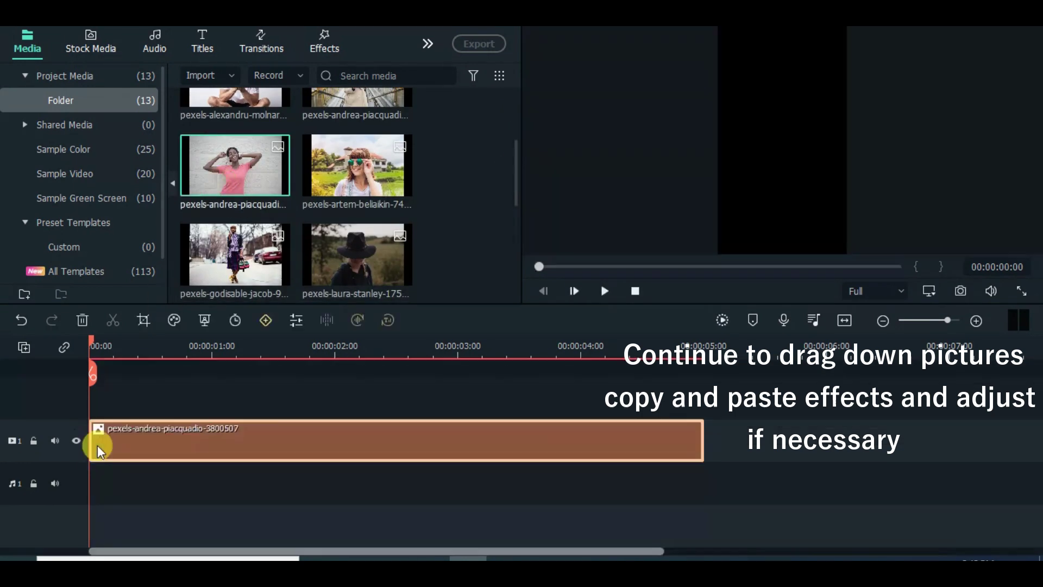
right_click(291, 438)
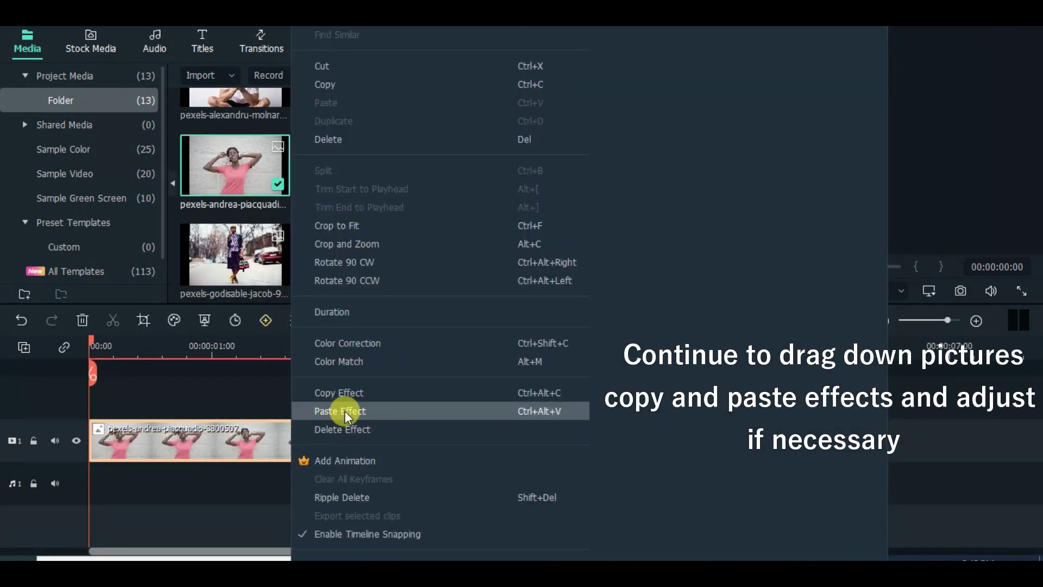
click(345, 411)
mouse_move(516, 168)
mouse_down()
mouse_move(518, 260)
mouse_move(517, 148)
mouse_up()
click(82, 320)
Capture a snapshot of the sunglasses woman's photo with the copied effect pasted on it, and clear it from the timeline
drag(357, 150, 82, 449)
right_click(266, 438)
click(277, 427)
click(82, 320)
Capture a snapshot of the street photo of the woman in a plaid skirt with the pasted effect, and clear it from the timeline
drag(234, 239, 263, 415)
right_click(275, 436)
click(337, 411)
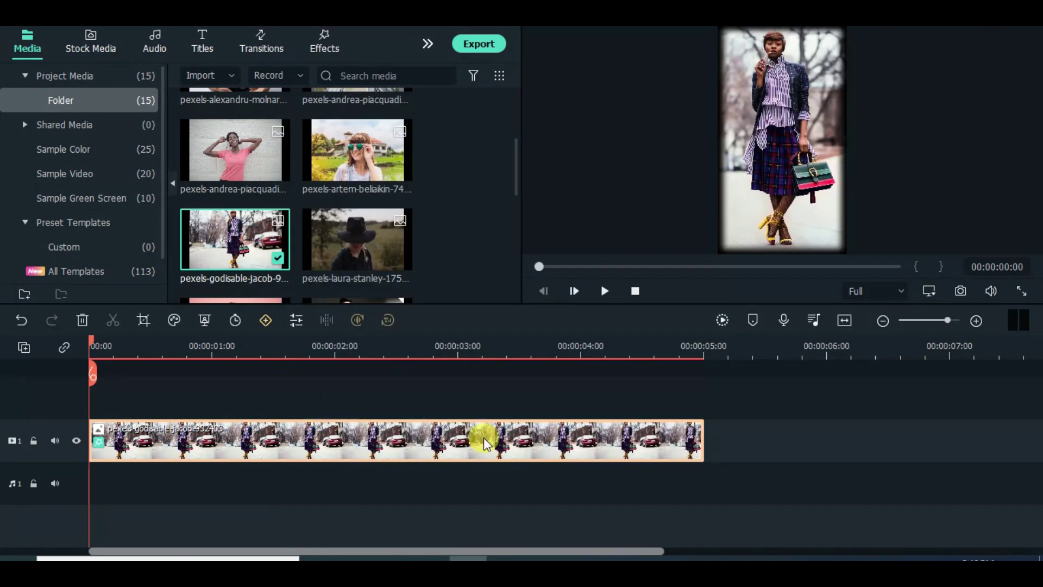
click(964, 291)
key(Delete)
Capture a snapshot of the black hat photo from the timeline and delete its clip
drag(356, 245, 234, 435)
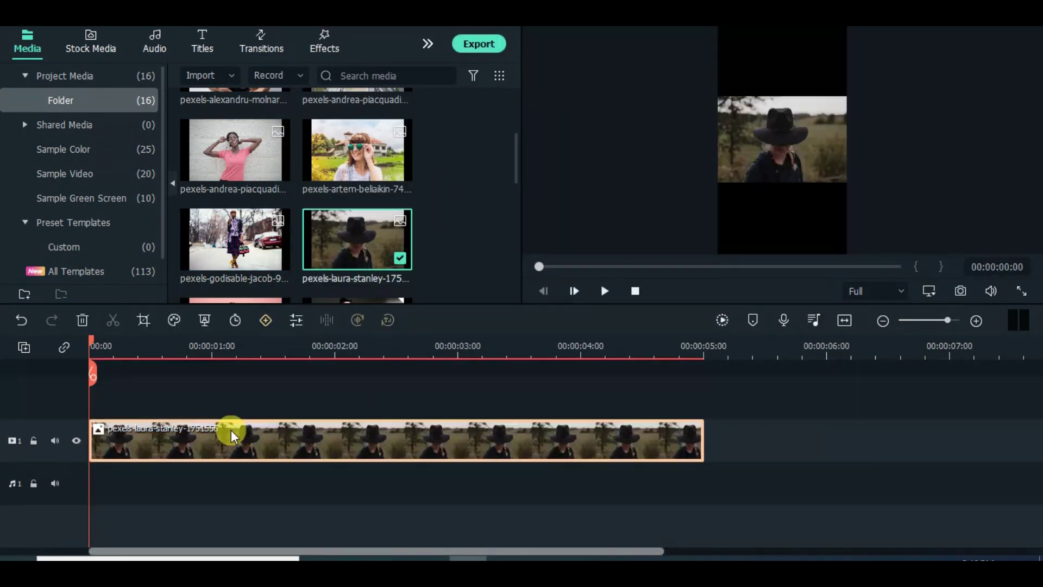
click(961, 291)
click(82, 320)
Place the pink-background woman's photo on the timeline with the copied effect and shift its crop frame slightly left
scroll(190, 218, down, 3)
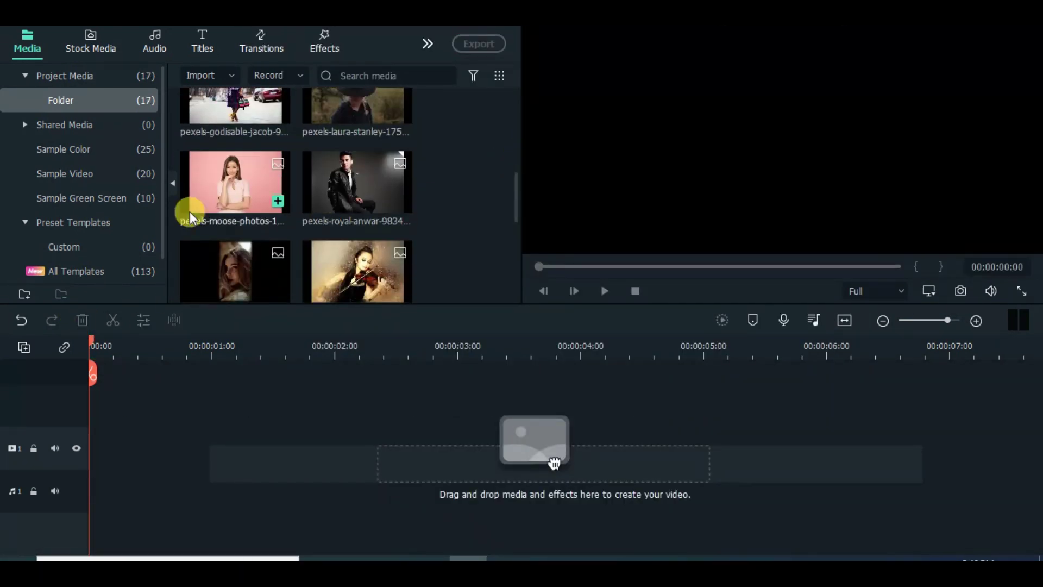
drag(218, 190, 233, 448)
right_click(240, 449)
click(280, 411)
click(144, 319)
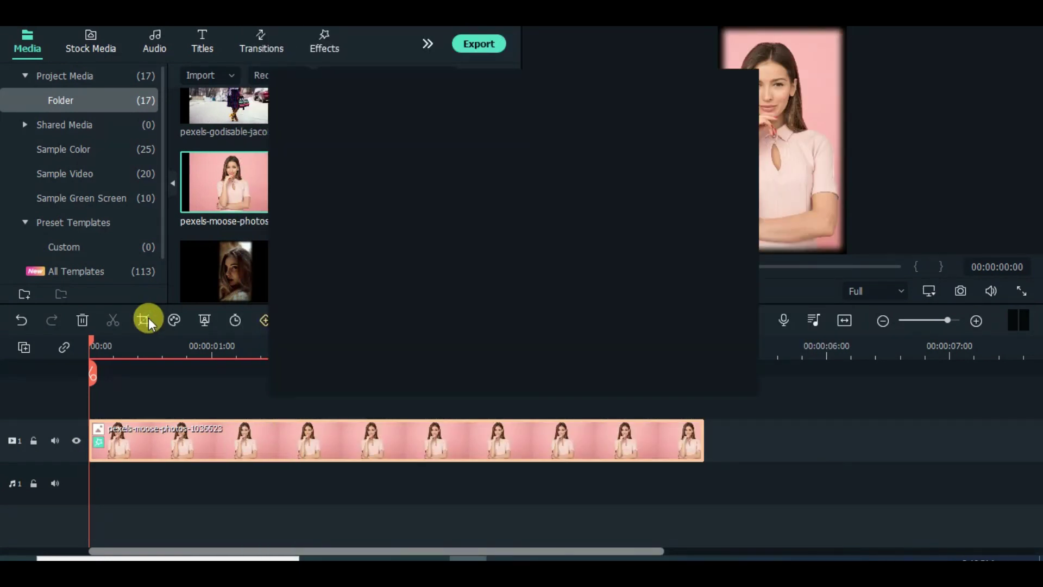
drag(496, 262, 487, 262)
click(681, 476)
Take a snapshot of the framed pink-background photo and delete its clip from the timeline
click(960, 290)
click(83, 320)
Place the leather jacket man's photo on the timeline with the copied effect and shift its crop frame left
drag(342, 183, 84, 469)
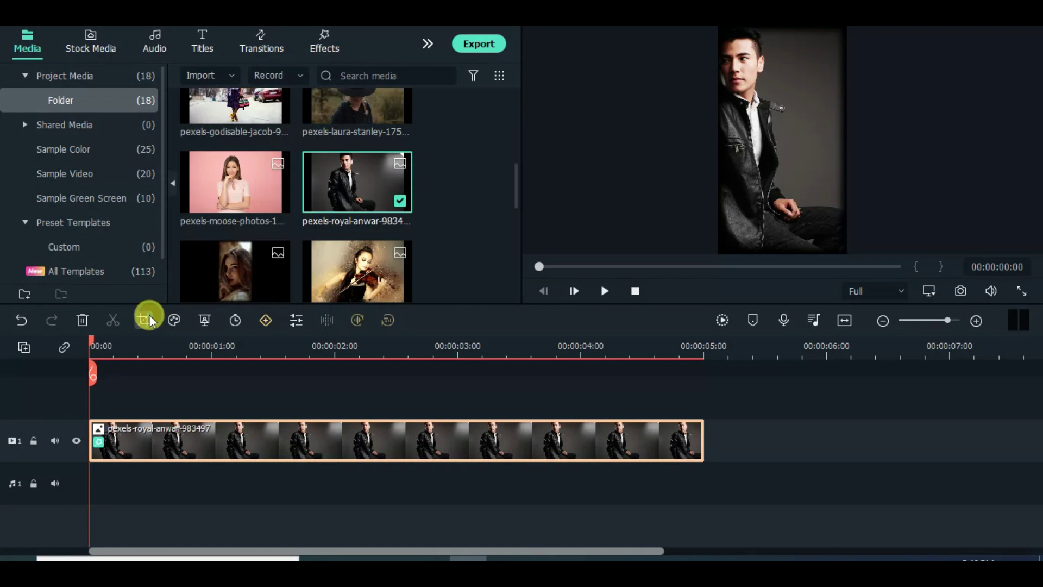
click(144, 319)
drag(471, 311, 427, 304)
click(680, 476)
Take a snapshot of the framed leather jacket photo and delete its clip from the timeline
click(961, 291)
click(442, 431)
click(81, 320)
Place the solo-violinist-1625307 photo on the timeline and confirm its crop framing
drag(515, 186, 510, 211)
drag(356, 165, 98, 443)
click(143, 320)
click(682, 477)
click(267, 405)
Take a snapshot of the violinist photo and delete its clip from the timeline
click(961, 291)
click(83, 320)
drag(517, 181, 514, 212)
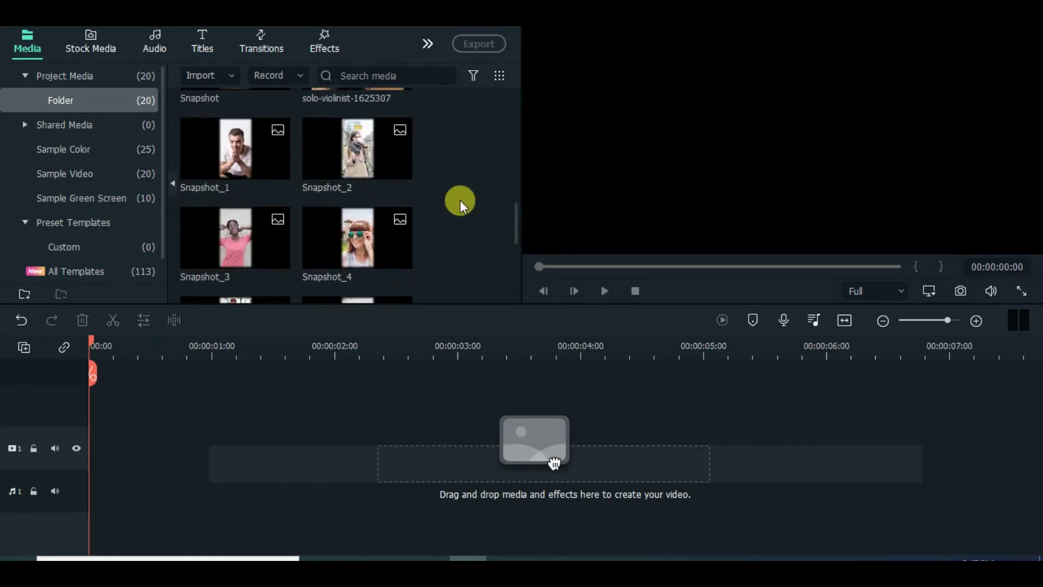
Set the project's aspect ratio to 16:9 (Widescreen) in the project settings
click(143, 12)
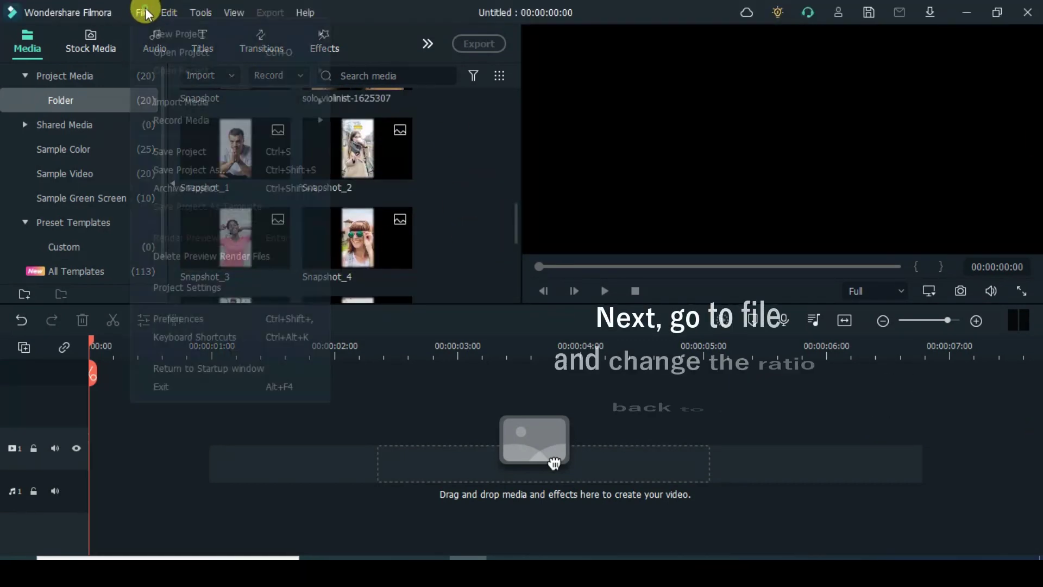
click(263, 287)
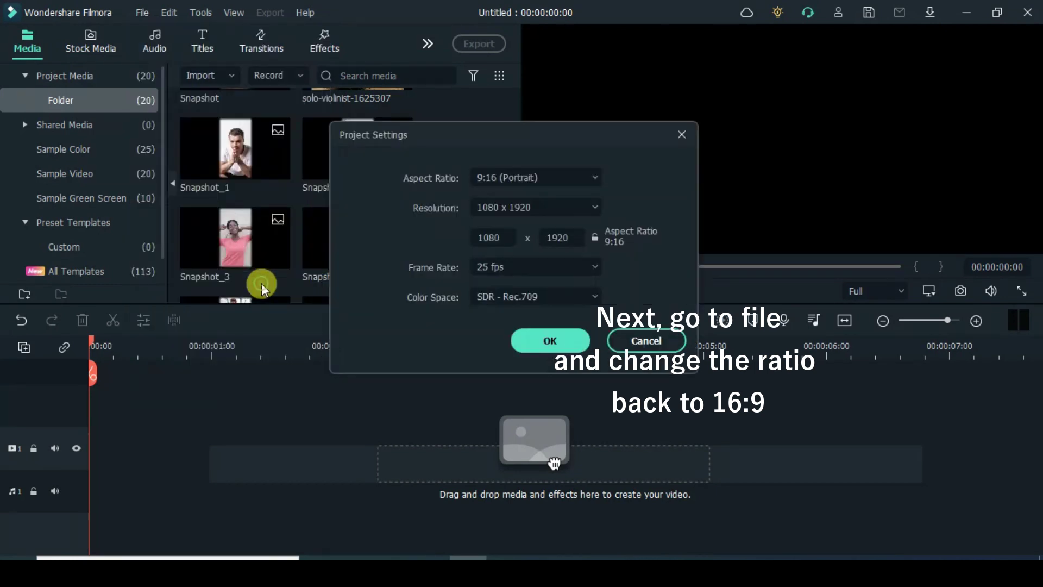
click(584, 178)
click(505, 209)
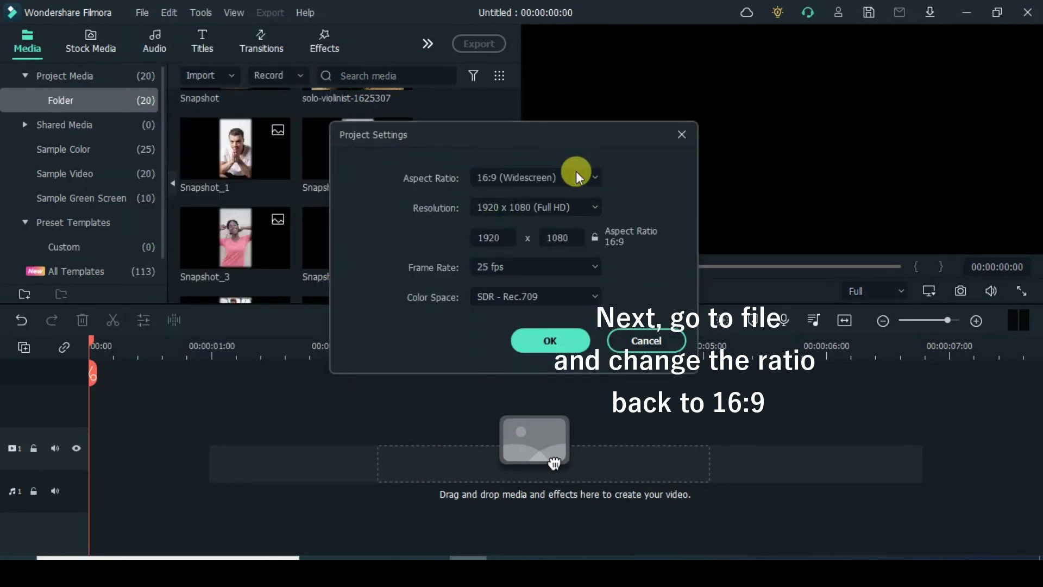
click(549, 340)
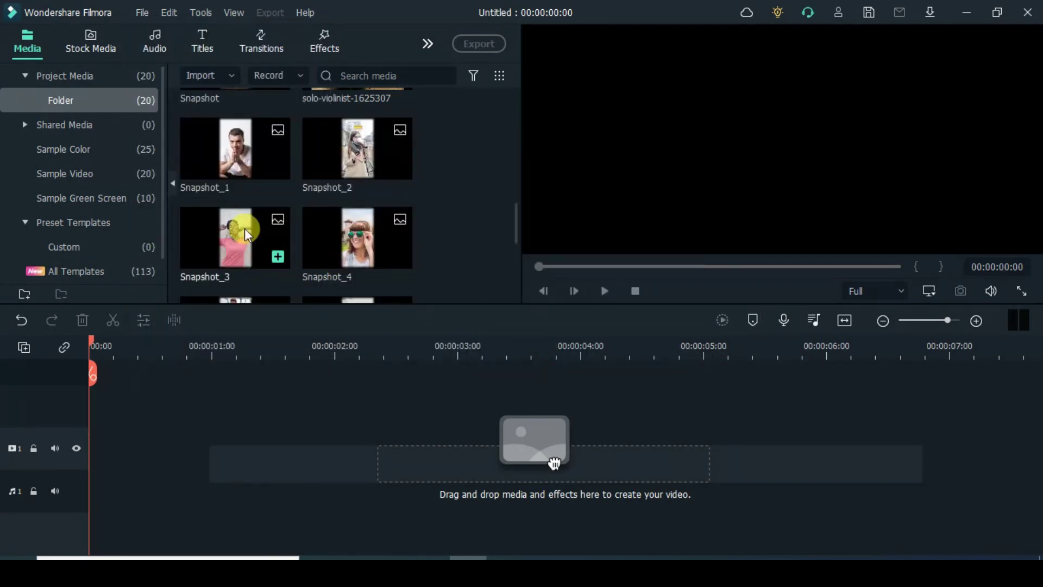
Place the Green sample colour at the start of the first video track and extend it to 30 seconds
click(57, 151)
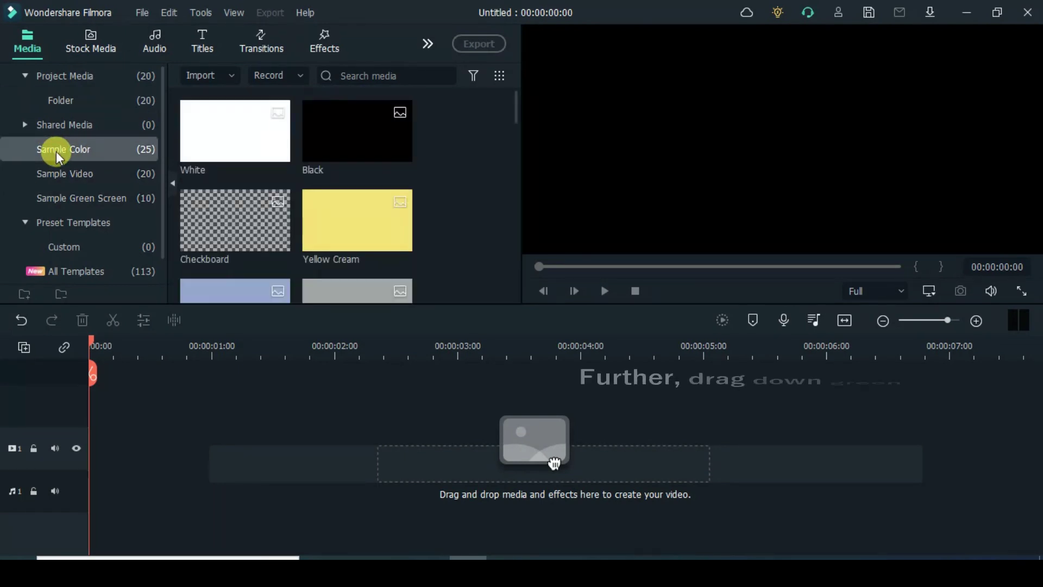
drag(517, 106, 514, 206)
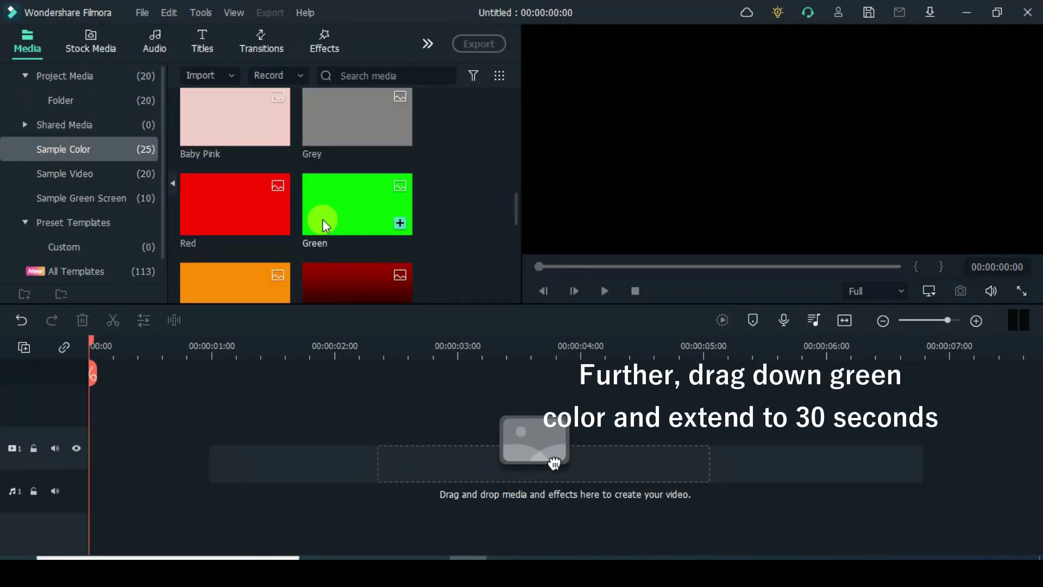
drag(323, 220, 168, 462)
drag(599, 346, 442, 344)
drag(201, 430, 765, 435)
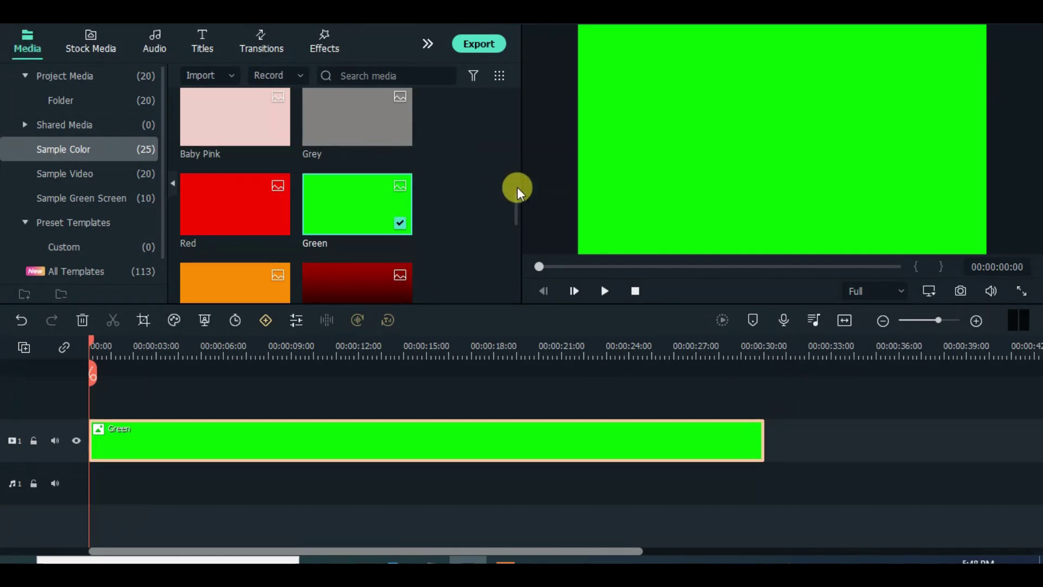
Place Snapshot_7 on a new track above the green clip, starting at zero, and reduce the track height
click(52, 74)
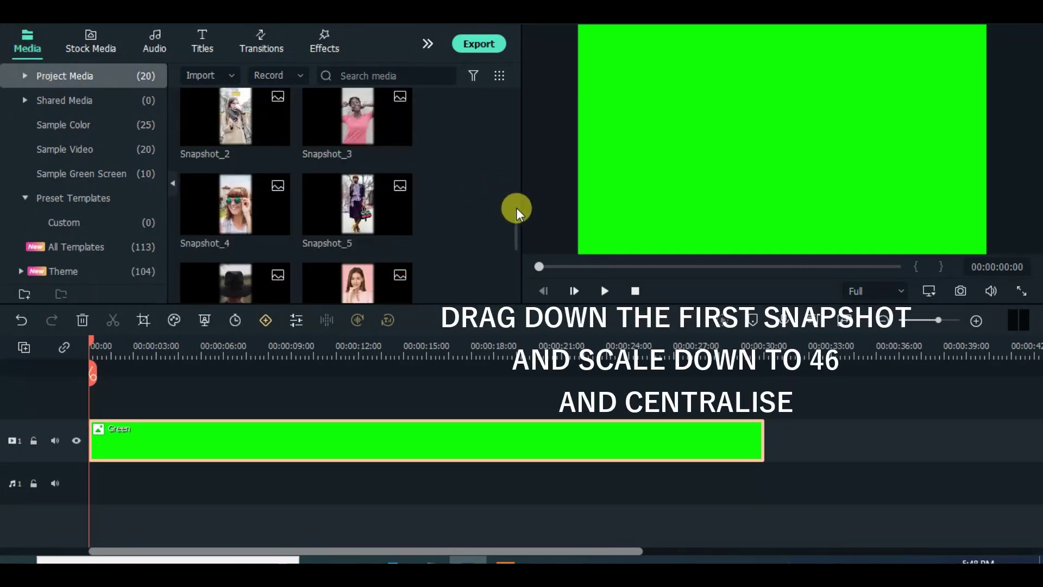
scroll(520, 242, down, 3)
drag(377, 163, 112, 396)
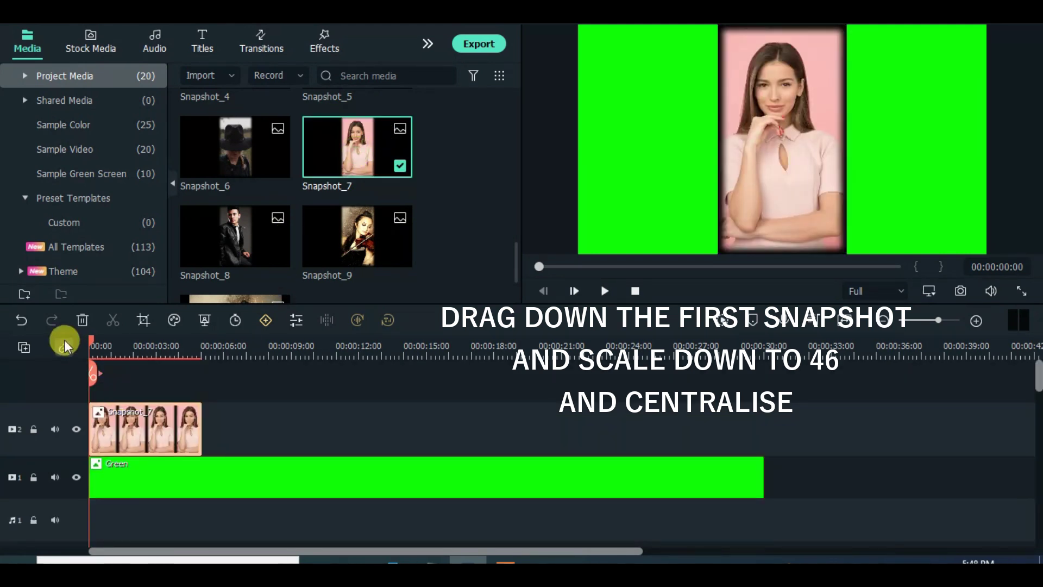
click(31, 348)
click(128, 468)
click(238, 467)
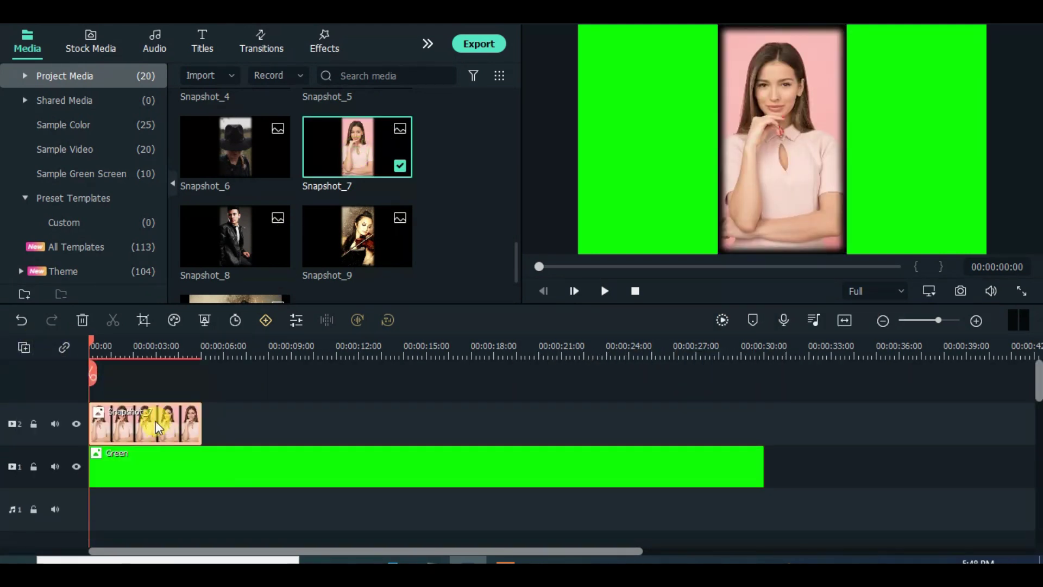
Scale the Snapshot_7 clip to 47% and copy its effect
double_click(156, 422)
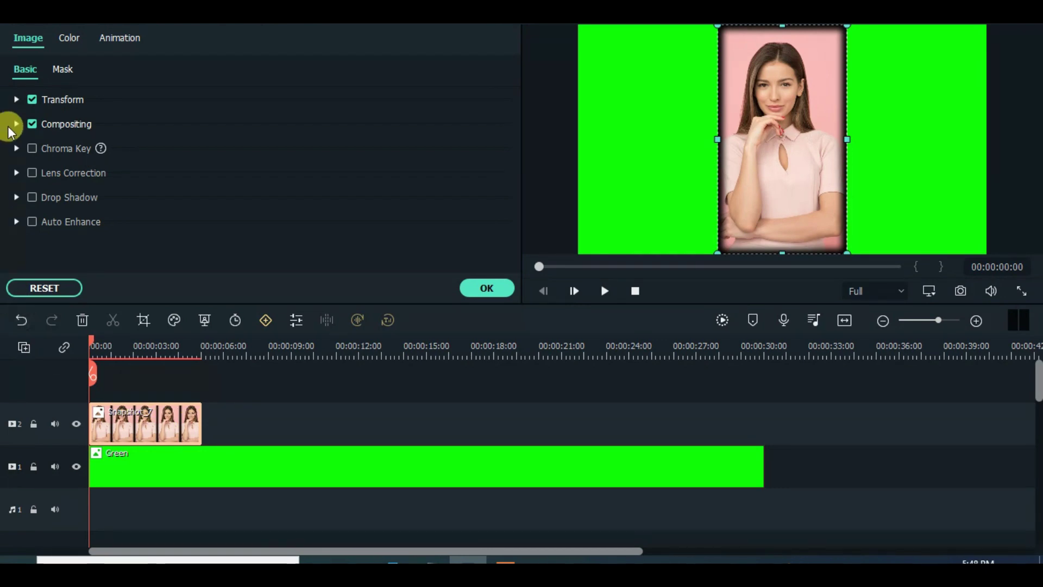
click(16, 99)
drag(222, 193, 209, 195)
click(354, 194)
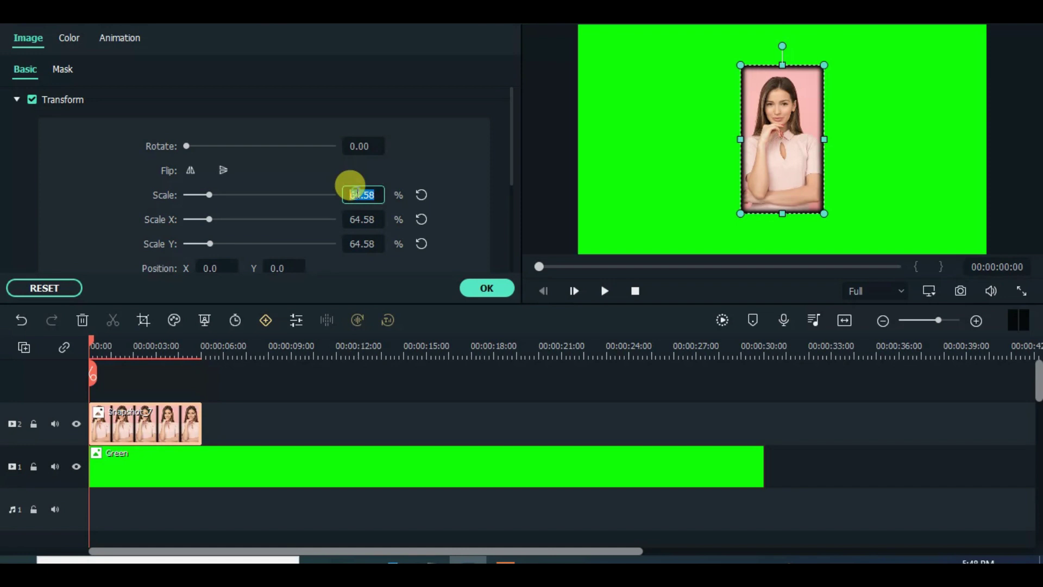
click(371, 175)
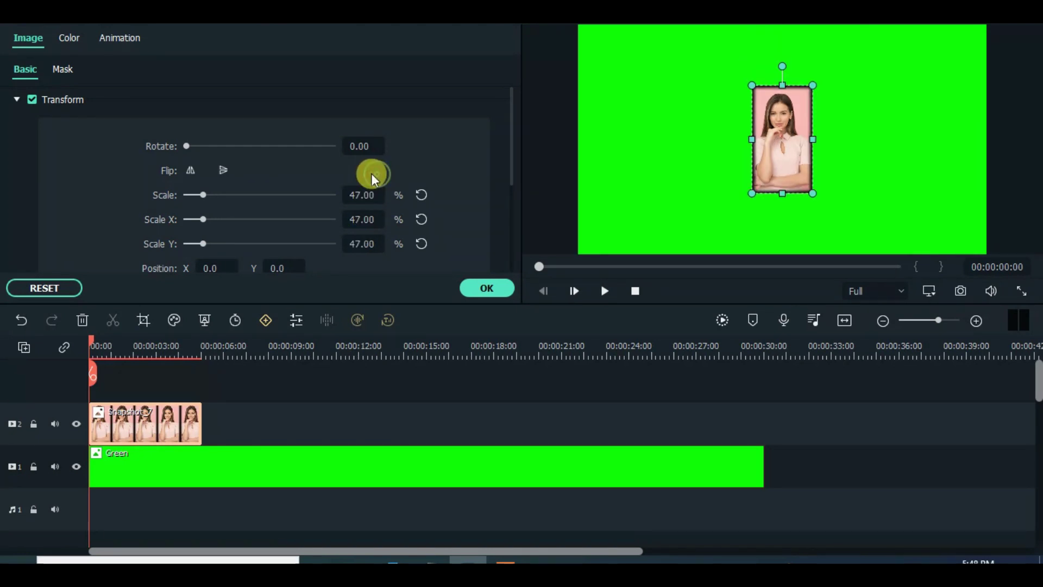
click(488, 289)
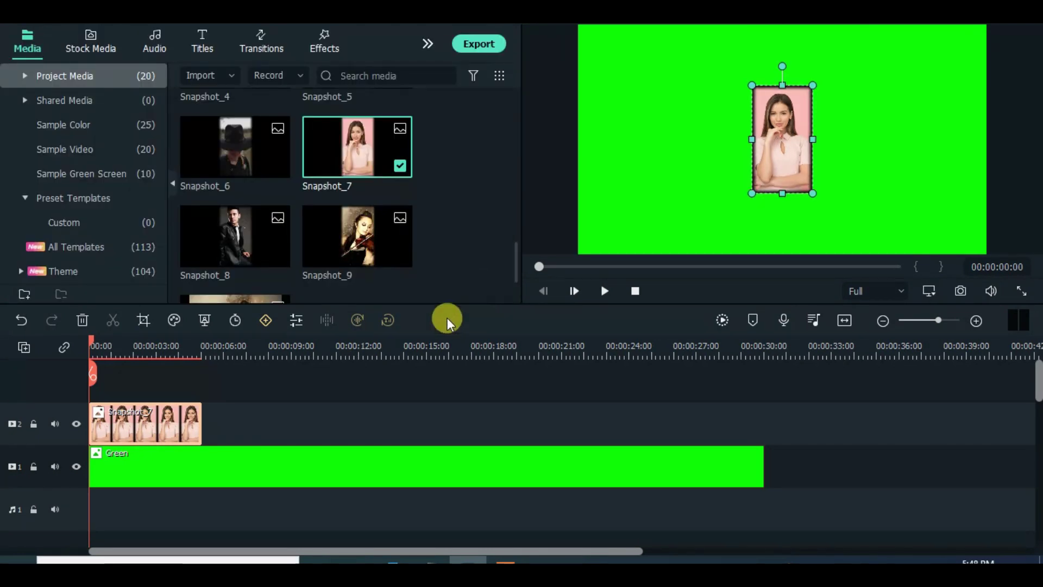
right_click(142, 424)
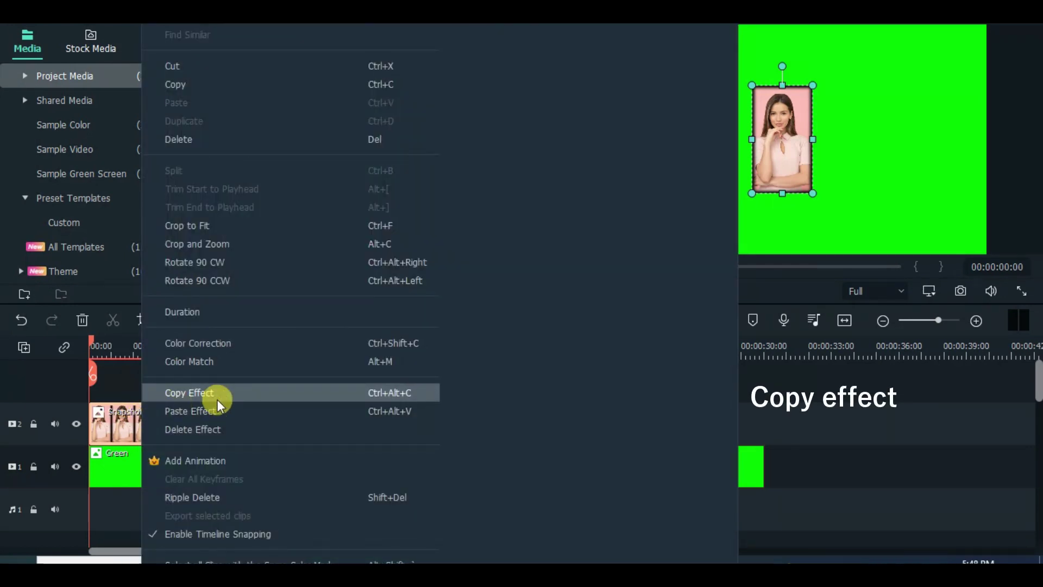
click(190, 397)
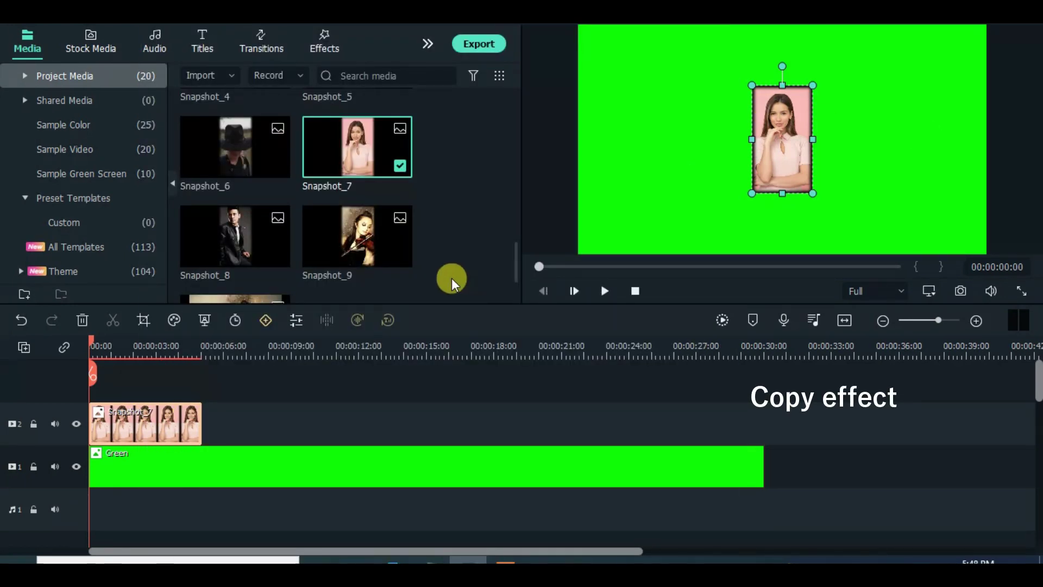
Add Snapshot_9 on a new track with the copied effect, shrink it slightly and position it to the upper left of the central photo
drag(357, 236, 170, 413)
right_click(157, 435)
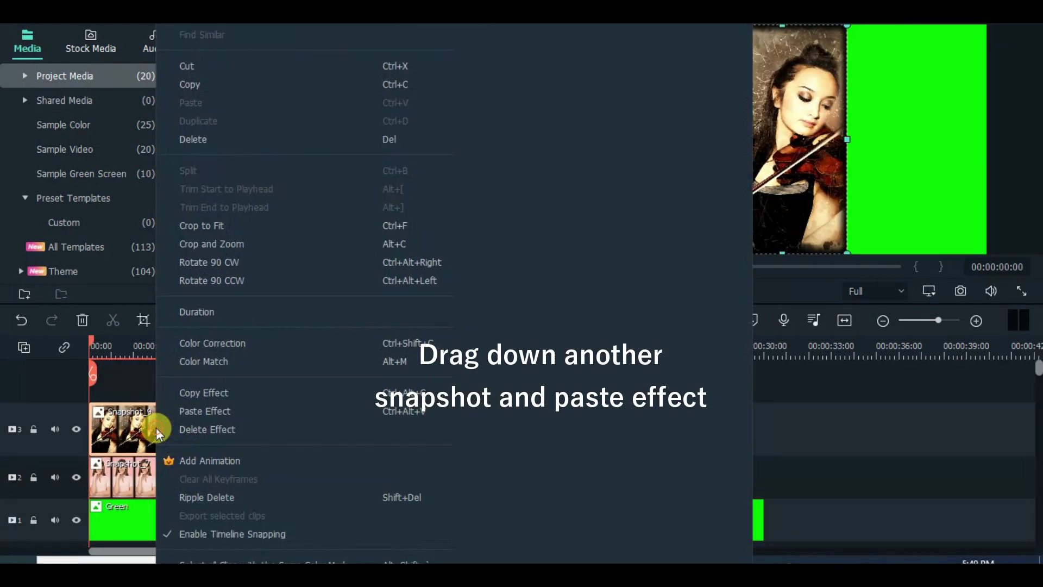
click(191, 416)
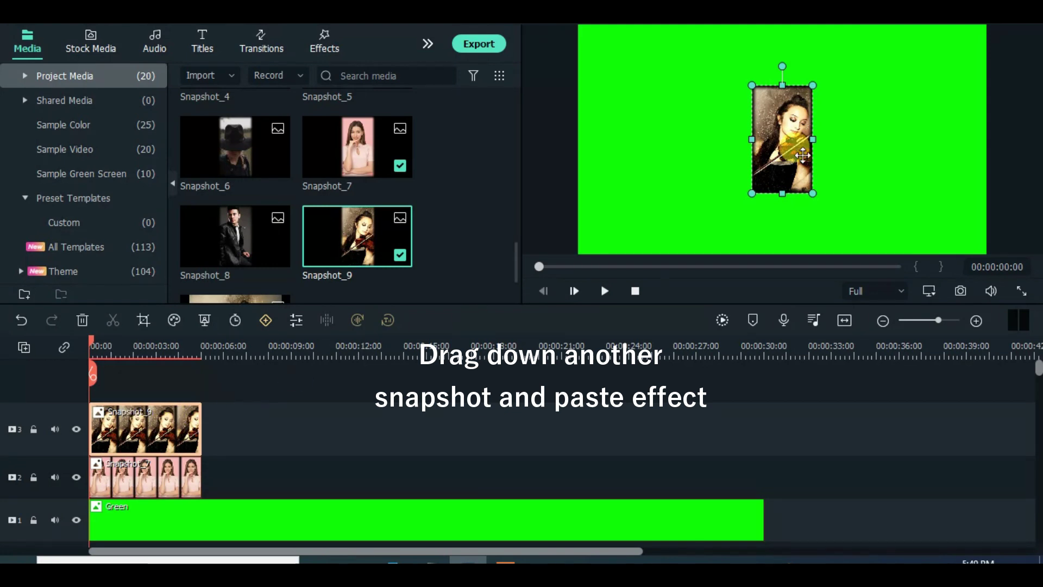
drag(804, 156, 709, 101)
drag(741, 159, 716, 127)
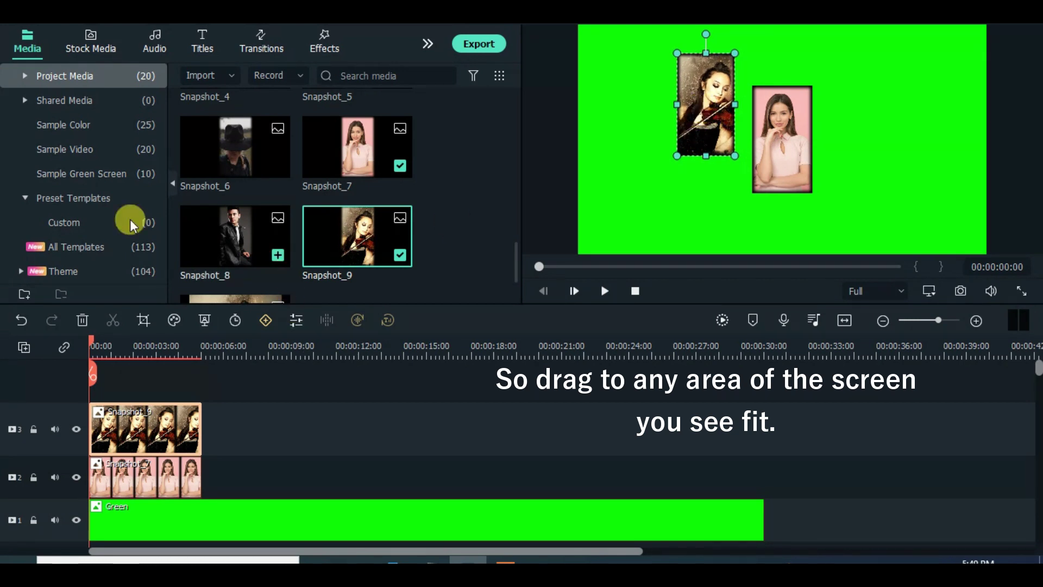
Add Snapshot_8 on a new track with the copied effect and move it to the frame's upper-left corner
drag(210, 232, 98, 385)
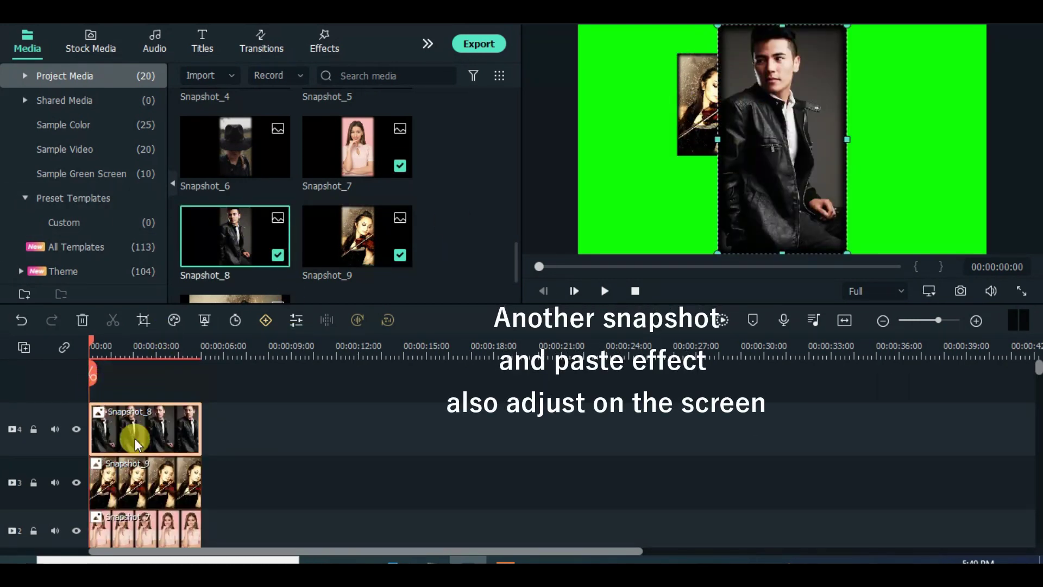
right_click(135, 441)
click(168, 407)
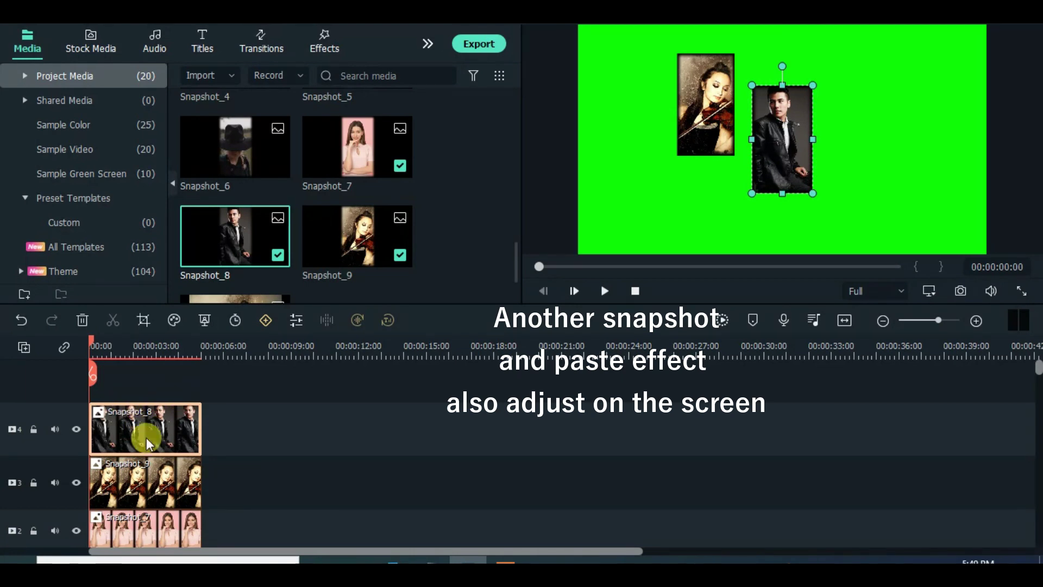
drag(781, 132, 621, 84)
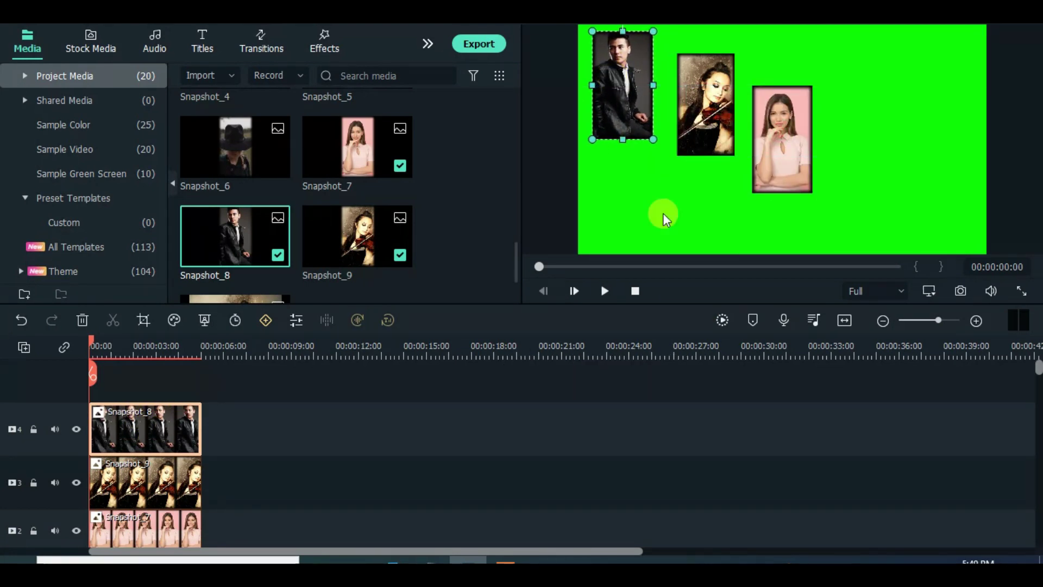
Add Snapshot_6 with the copied effect, fit it slightly smaller below the leather jacket photo, and nudge the violinist photo upward
click(24, 347)
click(120, 439)
drag(516, 267, 516, 234)
drag(249, 205, 149, 429)
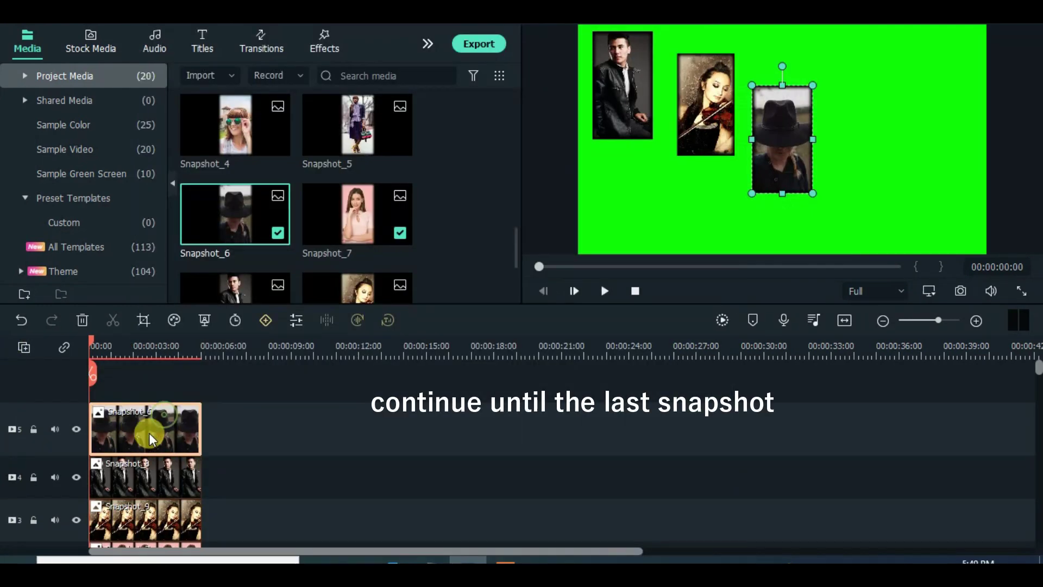
drag(781, 136, 622, 193)
drag(654, 140, 649, 148)
drag(623, 182, 624, 186)
drag(690, 126, 688, 120)
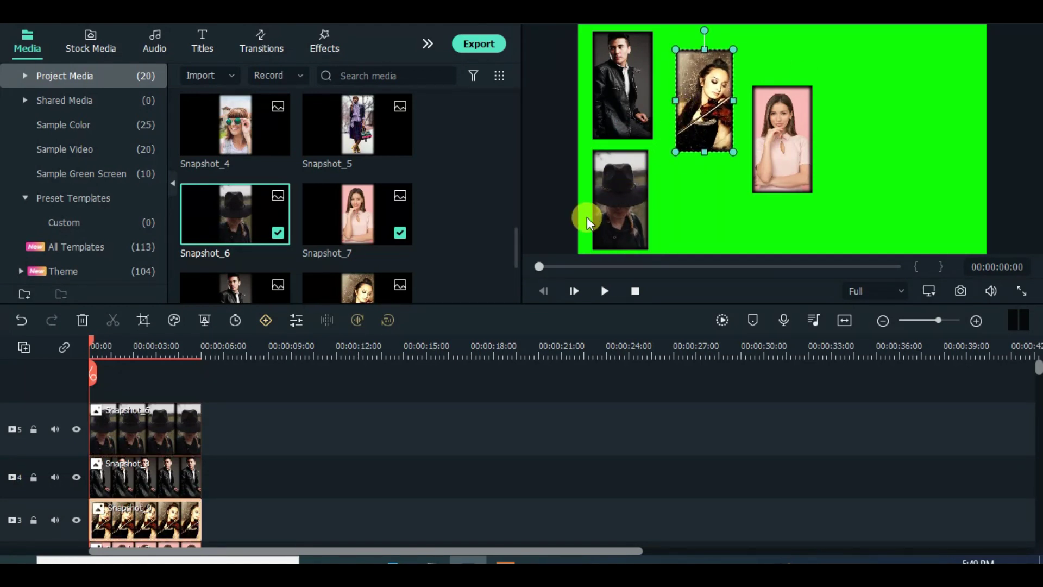
Add Snapshot_5 on a new track with the copied effect and position it below the violinist photo
drag(360, 126, 149, 417)
right_click(137, 419)
click(168, 407)
drag(776, 123, 706, 188)
Add Snapshot_4 on a new track with the copied effect and position it to the lower right of the central photo
drag(515, 232, 514, 218)
drag(236, 196, 101, 392)
right_click(150, 471)
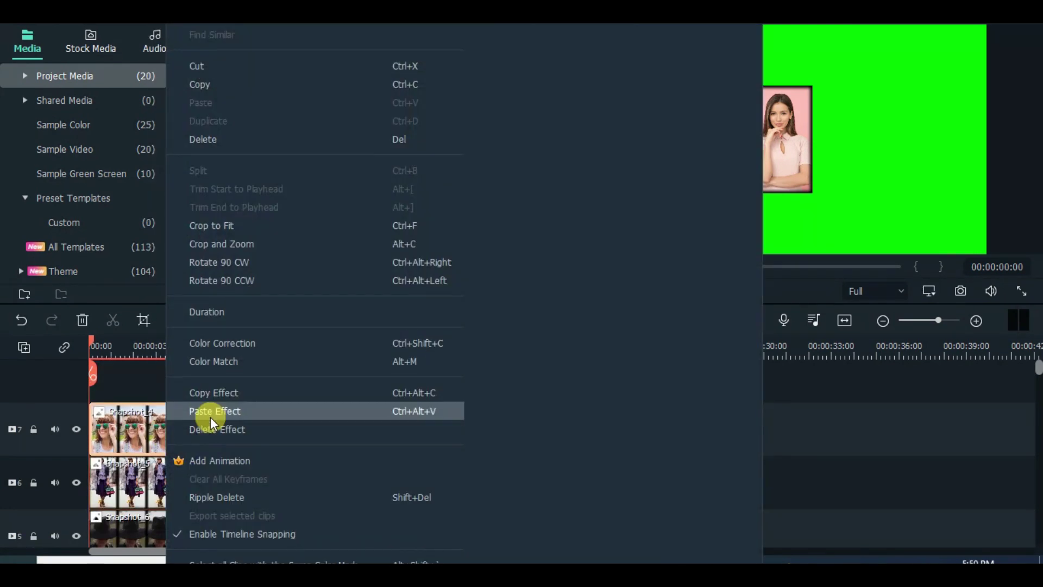
click(211, 413)
click(100, 342)
drag(99, 341, 90, 342)
double_click(137, 424)
drag(713, 201, 859, 203)
click(487, 287)
Add Snapshot_3 on a new track with the copied effect and position it above the sunglasses photo
drag(347, 107, 152, 422)
right_click(146, 422)
click(172, 412)
drag(616, 194, 855, 101)
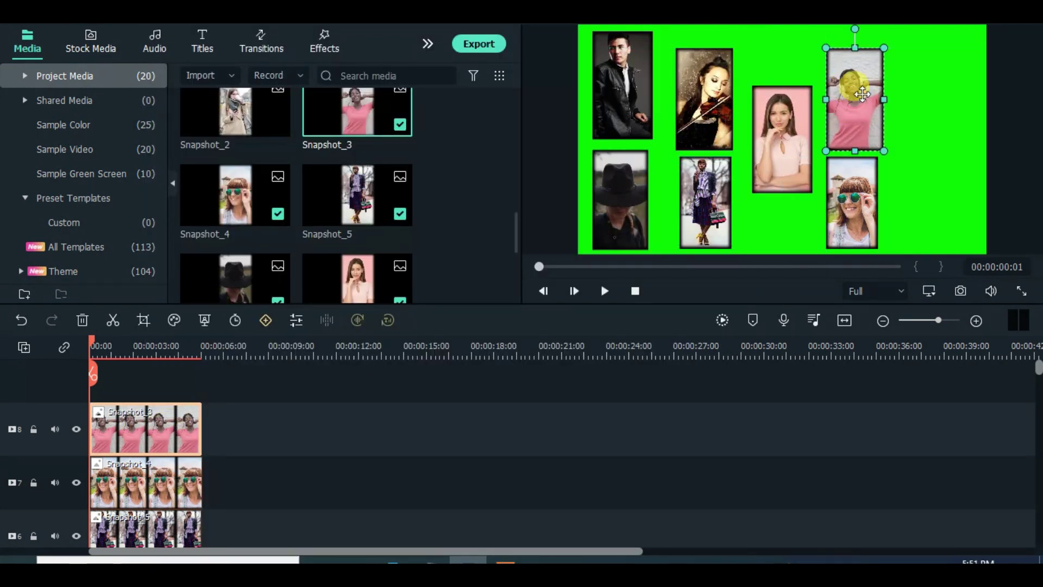
Add Snapshot_1 on a new track with the copied effect and fit it into the frame's upper-right corner
drag(514, 223, 513, 179)
drag(357, 168, 141, 439)
right_click(142, 439)
click(247, 409)
drag(706, 194, 934, 91)
drag(900, 144, 896, 151)
drag(923, 120, 929, 108)
Add the first Snapshot image on a new track with the copied effect and place it in the frame's lower-right corner
drag(236, 168, 106, 392)
right_click(137, 438)
click(183, 430)
drag(696, 196, 957, 160)
Reduce the track height and extend all snapshot clips together to the end of the green clip at 30 seconds
drag(286, 390, 211, 432)
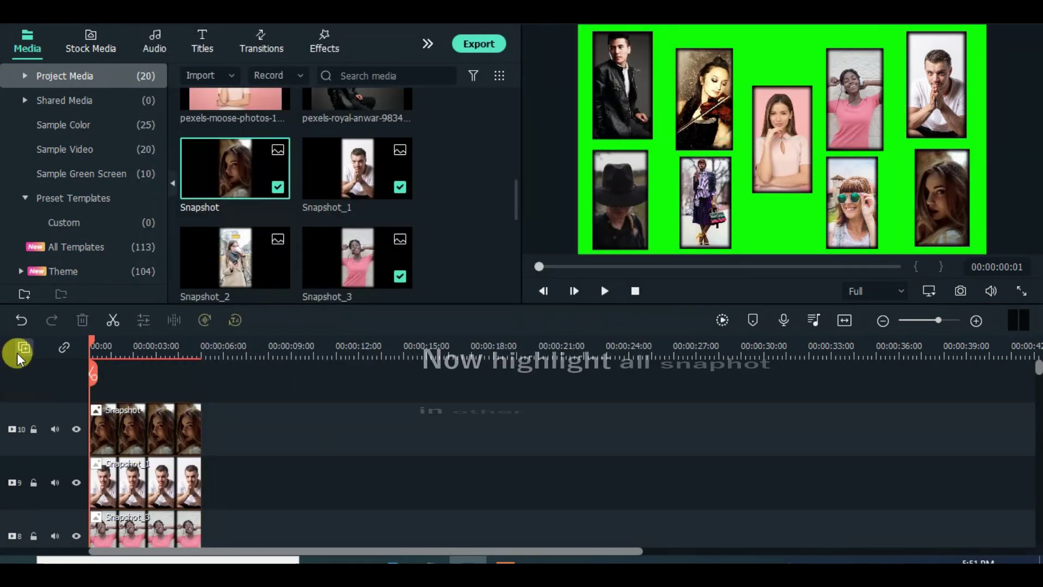
click(20, 352)
click(231, 467)
mouse_move(1040, 370)
mouse_down()
mouse_move(1038, 507)
mouse_move(1039, 371)
mouse_up()
drag(243, 376, 763, 437)
click(538, 268)
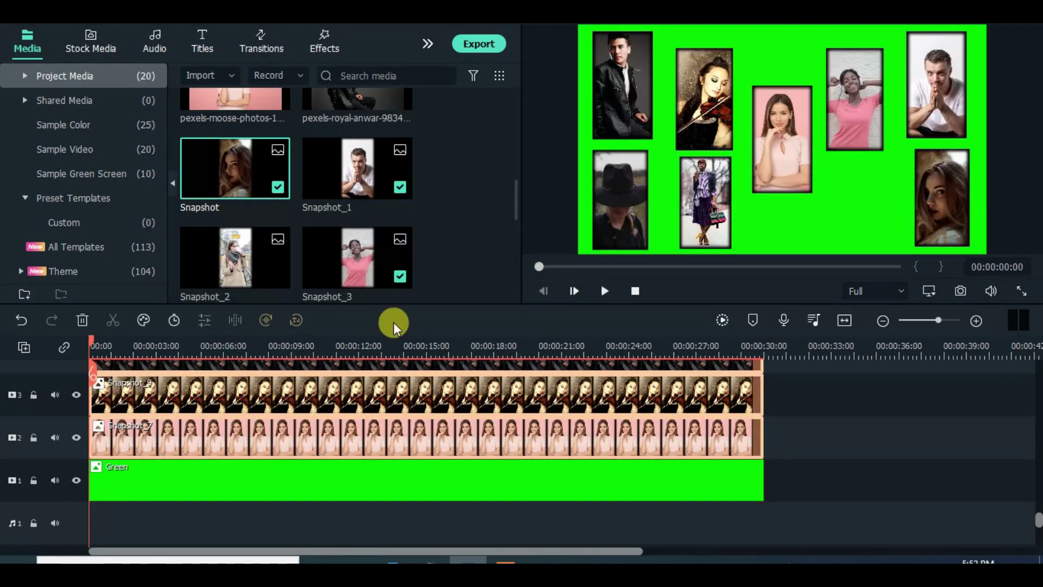
Shift the Snapshot_4 clip slightly earlier so it starts at the beginning of the timeline with the other snapshots
scroll(1036, 496, up, 3)
click(788, 403)
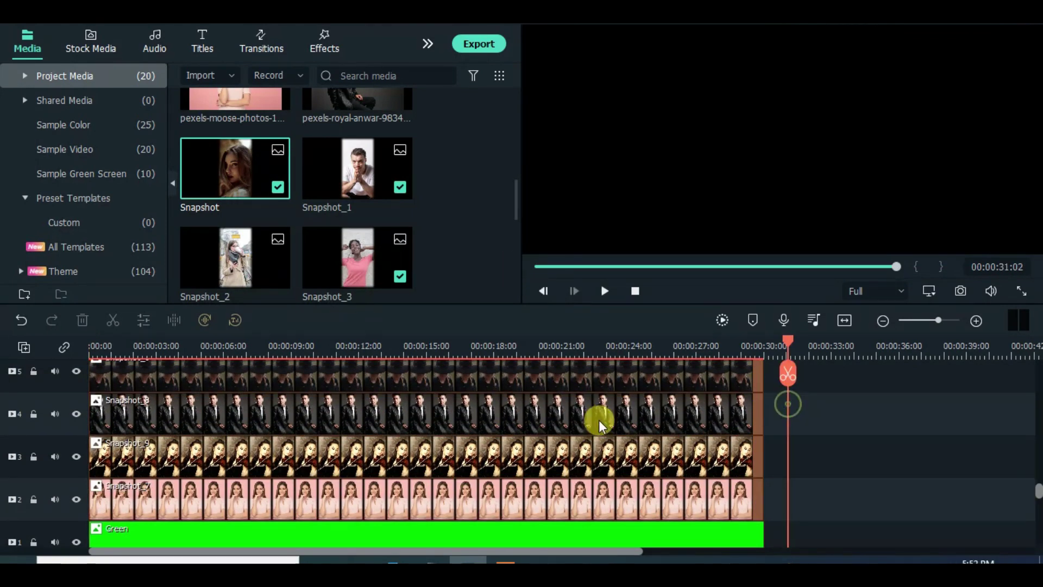
click(602, 266)
drag(198, 349, 73, 356)
drag(1038, 491, 1039, 417)
drag(490, 447, 482, 447)
Trim the green clip's end to match the end of the snapshot clips and return the playhead to the start
click(771, 361)
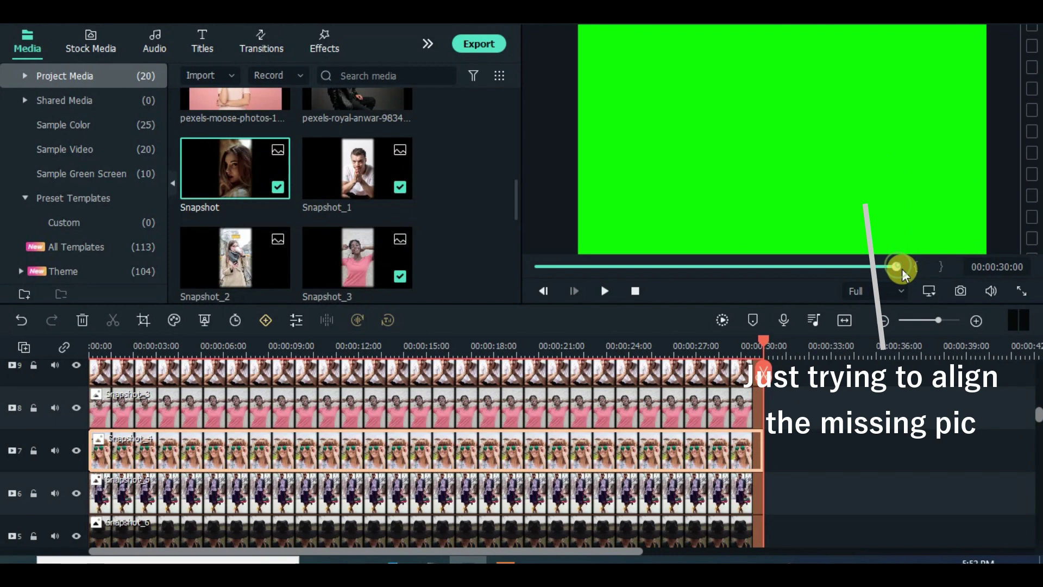
drag(1037, 415, 1027, 489)
drag(939, 320, 948, 321)
drag(766, 489, 761, 489)
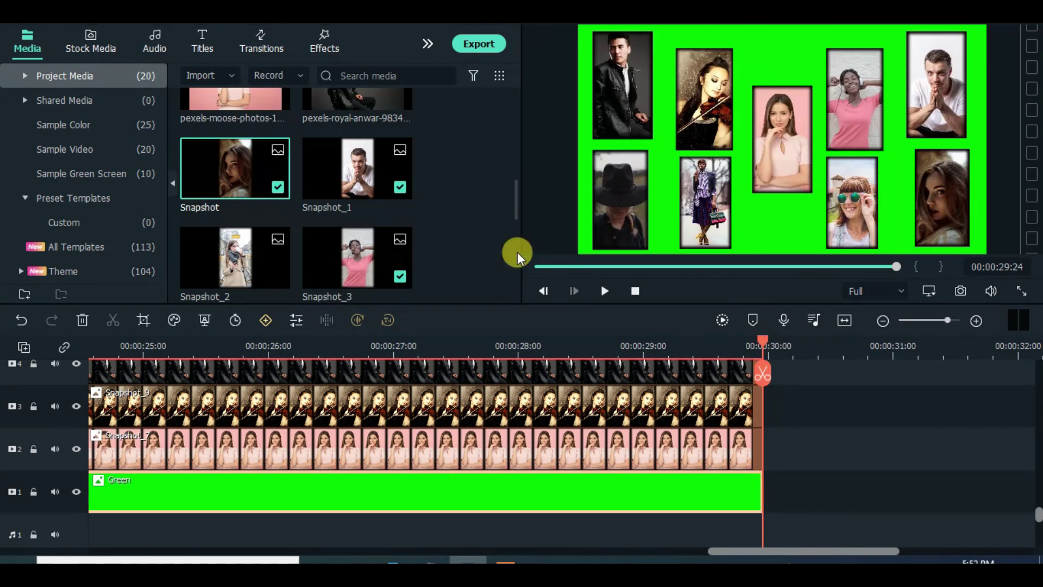
click(537, 267)
Check the aligned snapshot tracks along the timeline and export the green-screen photo collage
click(711, 323)
right_click(31, 363)
click(739, 509)
drag(1037, 524, 1037, 405)
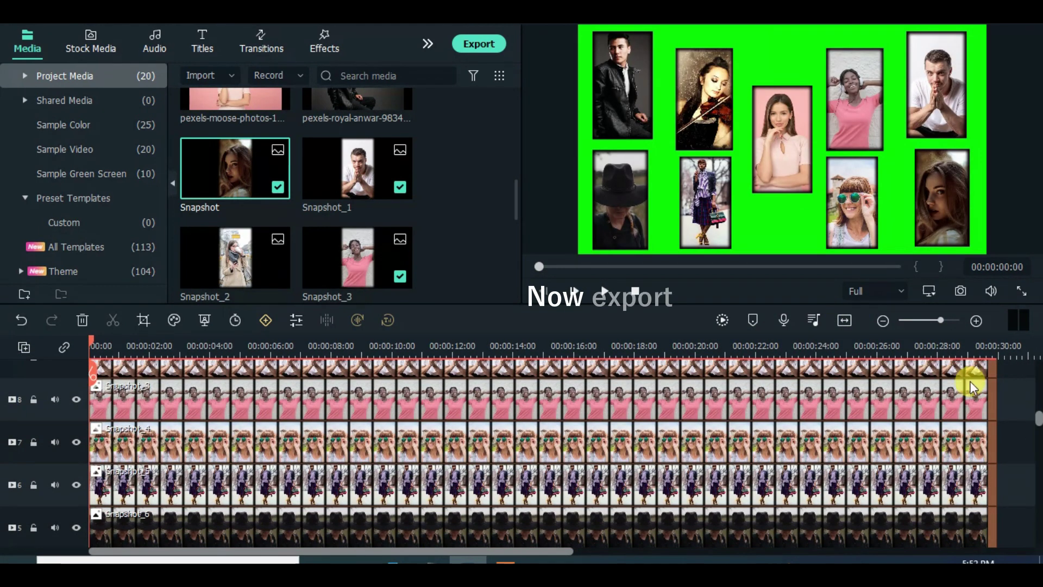
drag(956, 345, 772, 343)
mouse_move(1037, 418)
mouse_down()
mouse_move(1039, 513)
mouse_move(1025, 432)
mouse_up()
scroll(1025, 429, up, 3)
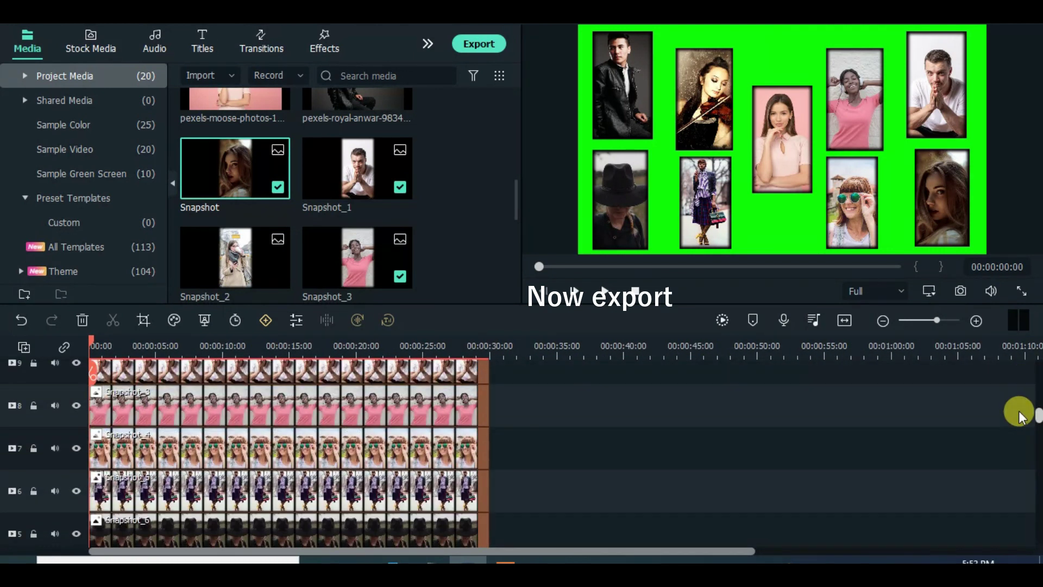
click(470, 42)
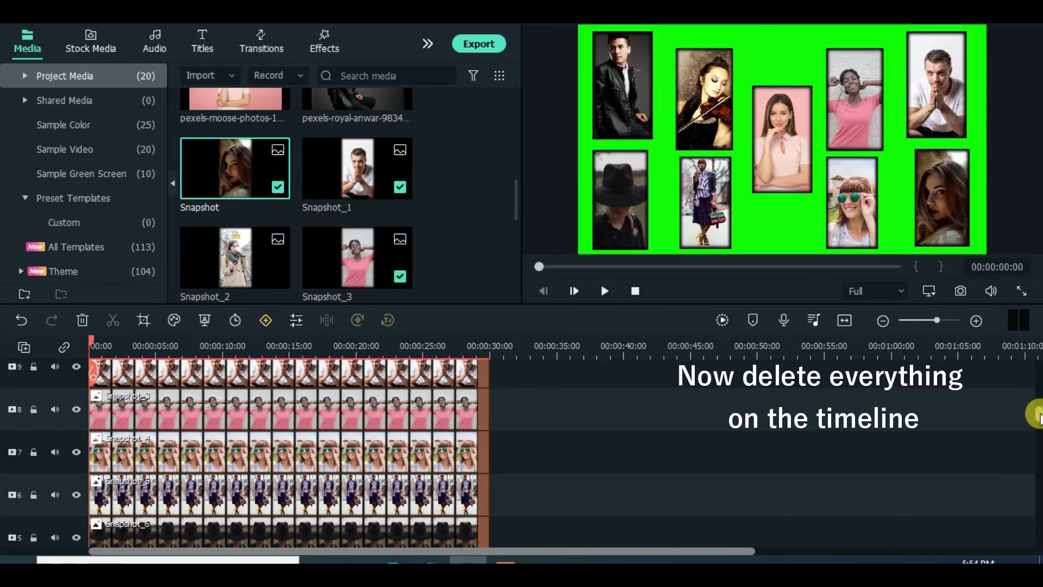
Delete all clips from the timeline and remove the empty tracks
drag(1038, 413, 1038, 532)
drag(217, 361, 378, 467)
click(83, 320)
click(24, 347)
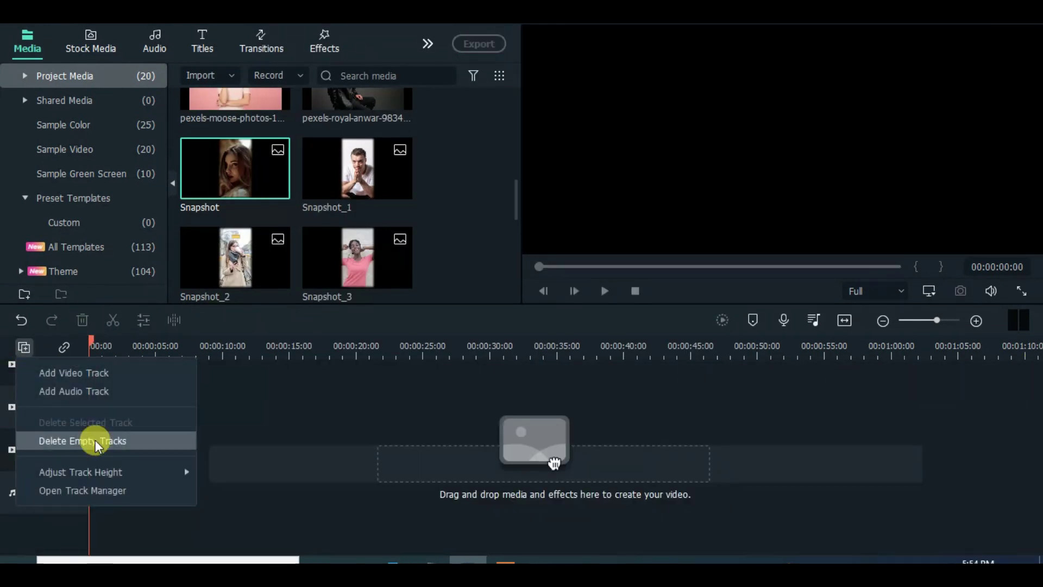
click(81, 437)
Import the exported Green PHOTOSHLIDE 1 video into the project media
click(202, 72)
click(268, 100)
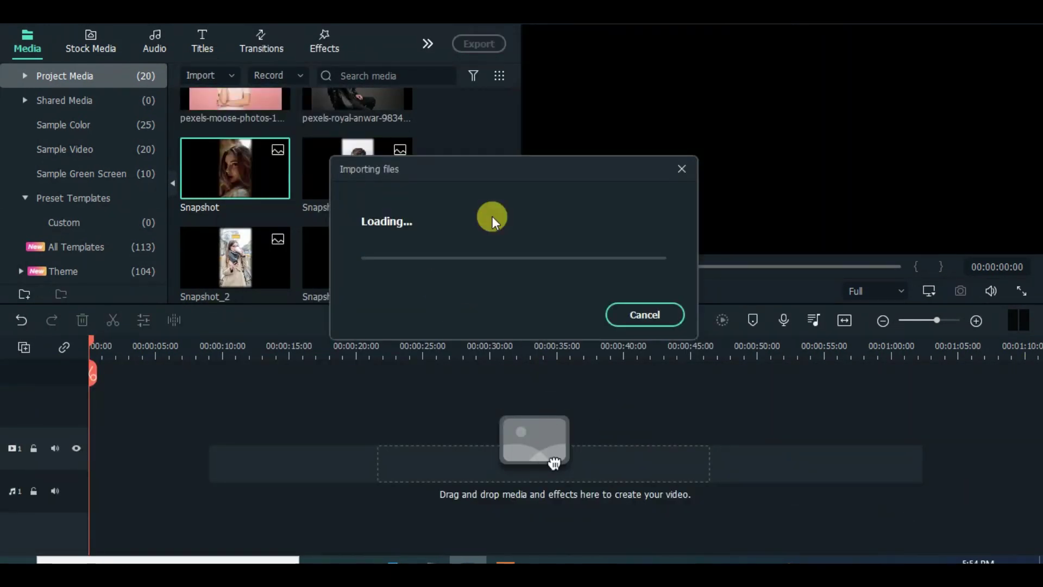
drag(517, 200, 516, 271)
Place a White sample colour clip of about 30 seconds on video track 1 and Green PHOTOSHLIDE 1 on the track above it
click(71, 151)
drag(357, 205, 491, 432)
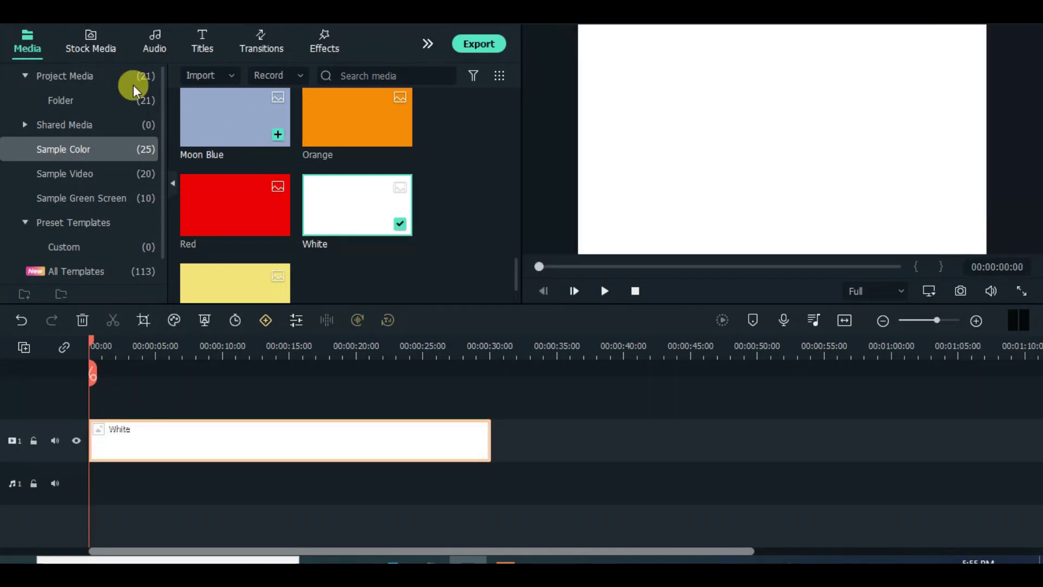
click(72, 74)
drag(516, 270, 516, 91)
drag(304, 130, 73, 399)
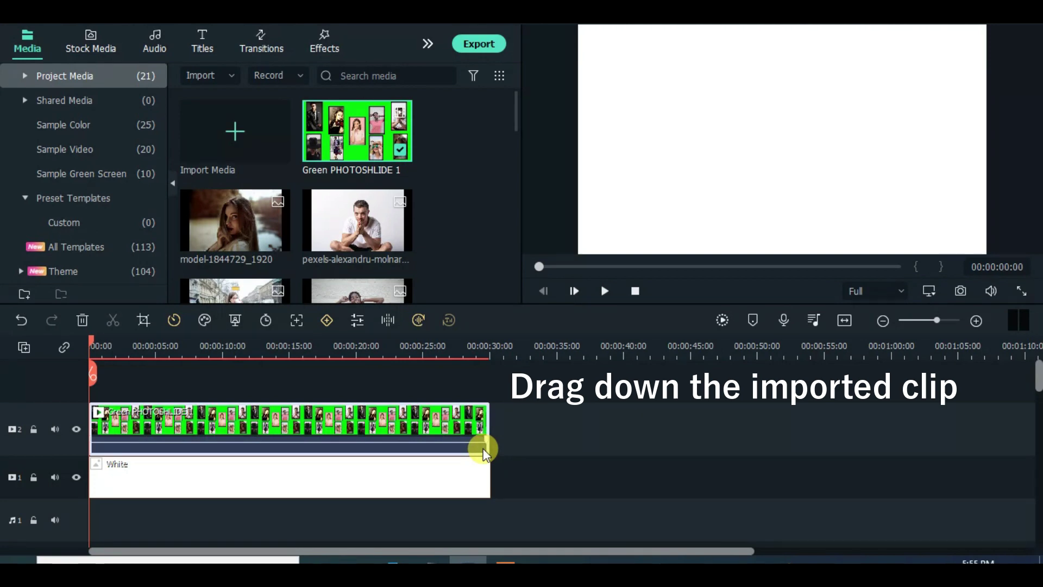
Trim the White clip's end to match the collage clip, return the playhead to the start and fit the timeline to view
click(898, 268)
drag(558, 351, 783, 352)
drag(493, 470, 478, 471)
click(537, 267)
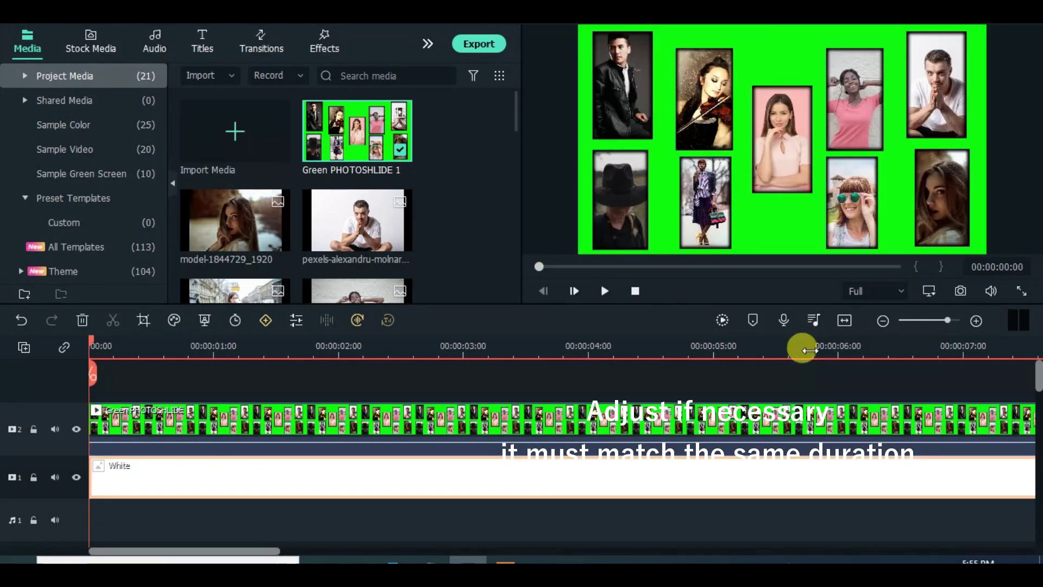
click(849, 326)
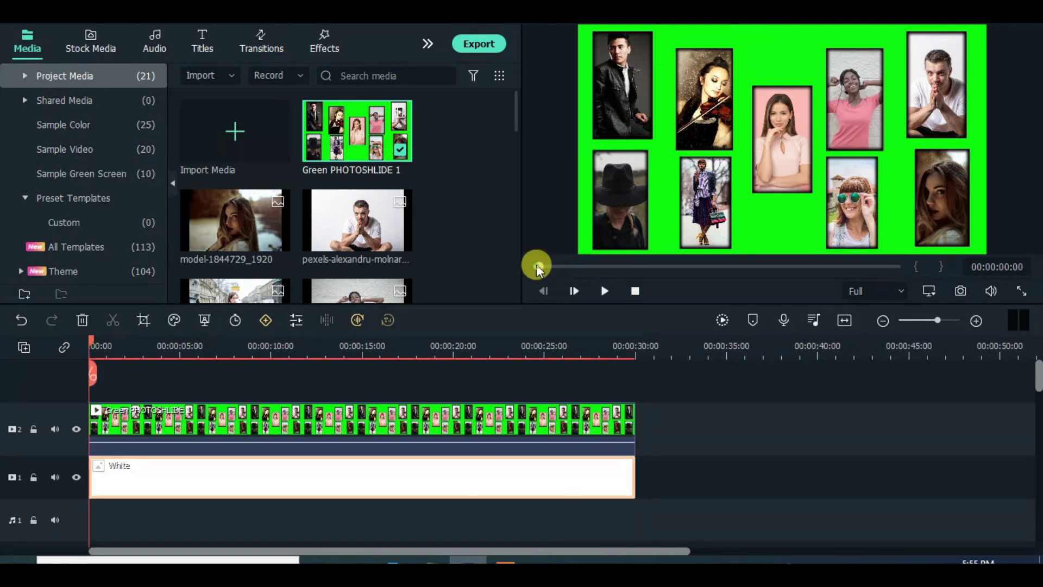
Apply Chroma Key to the Green PHOTOSHLIDE 1 clip, sampling the green background as the colour to remove
click(258, 427)
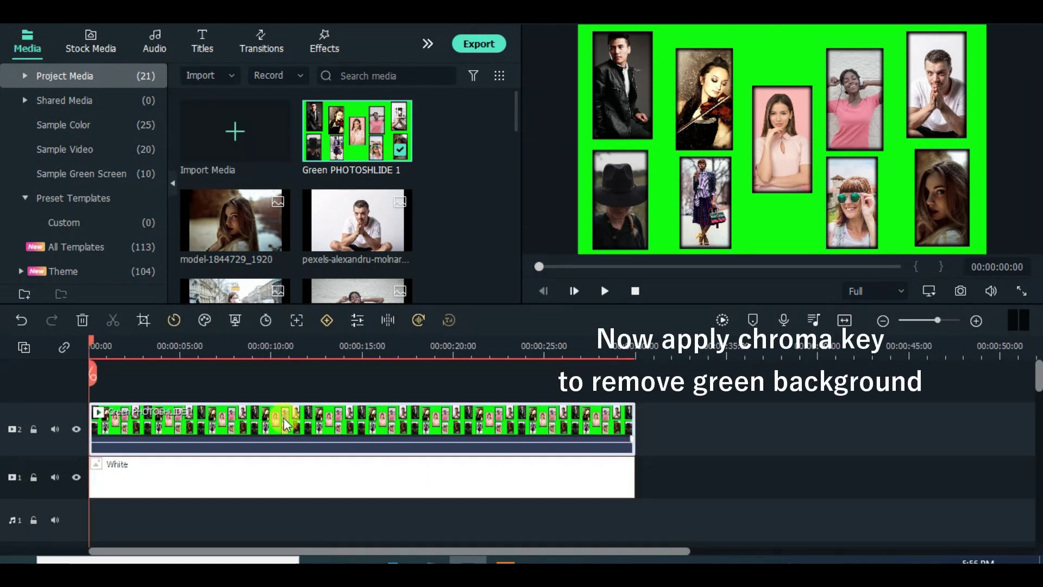
double_click(236, 405)
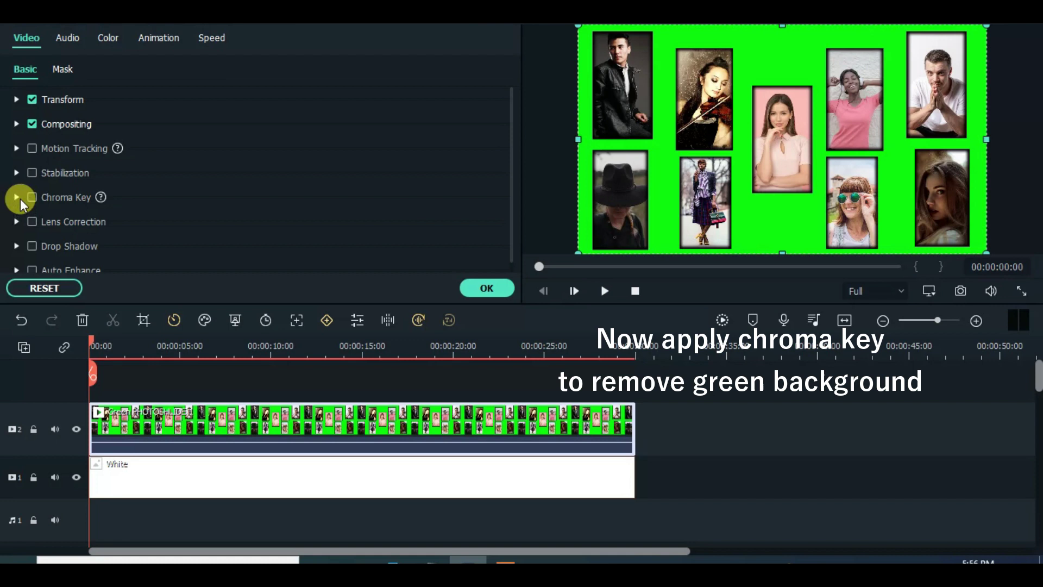
click(34, 197)
click(253, 243)
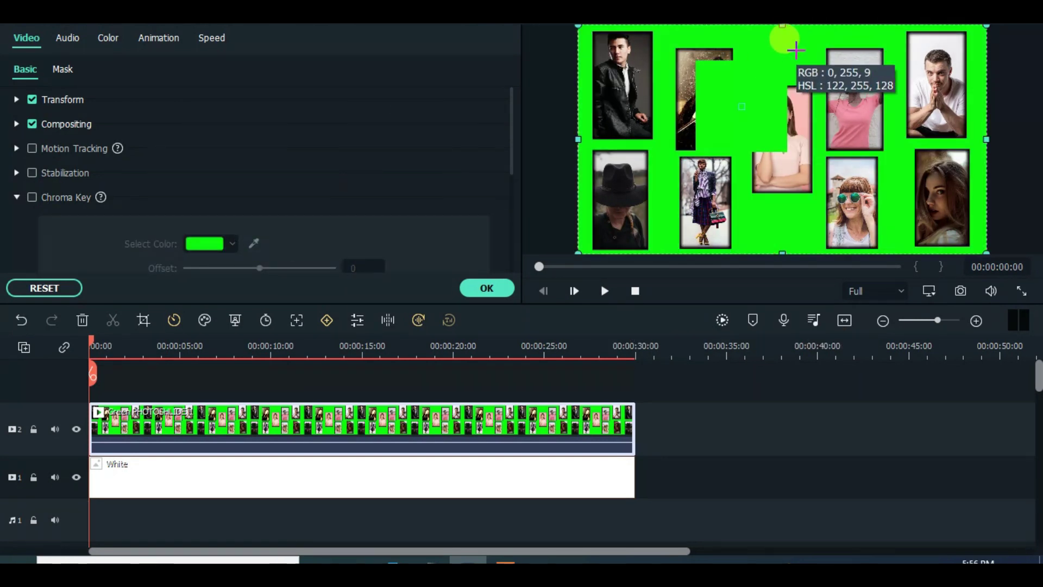
click(796, 50)
Copy the keyed collage clip and paste it onto a new video track above the original
right_click(193, 424)
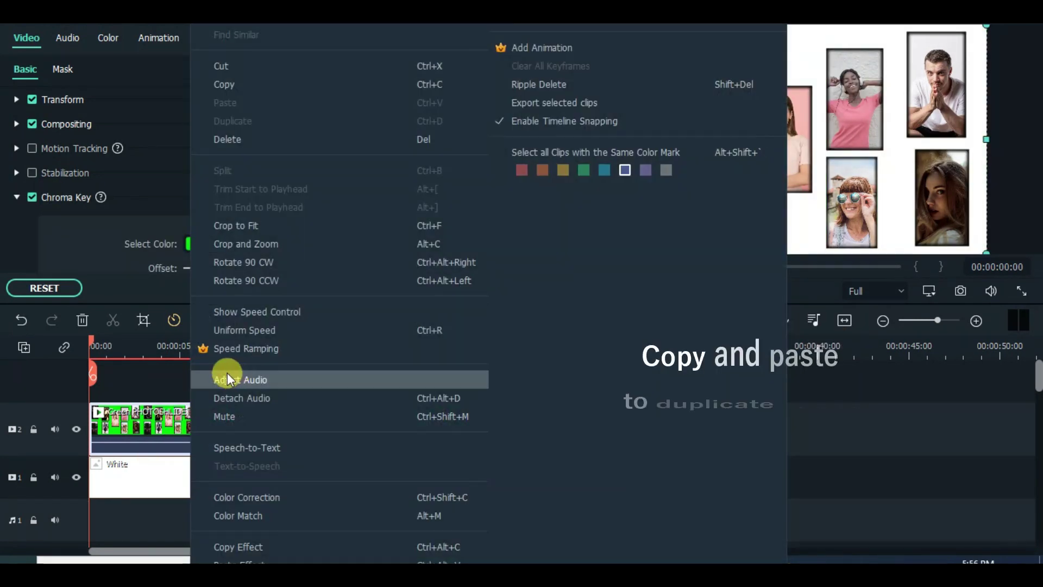
click(232, 84)
click(23, 347)
click(57, 371)
right_click(130, 408)
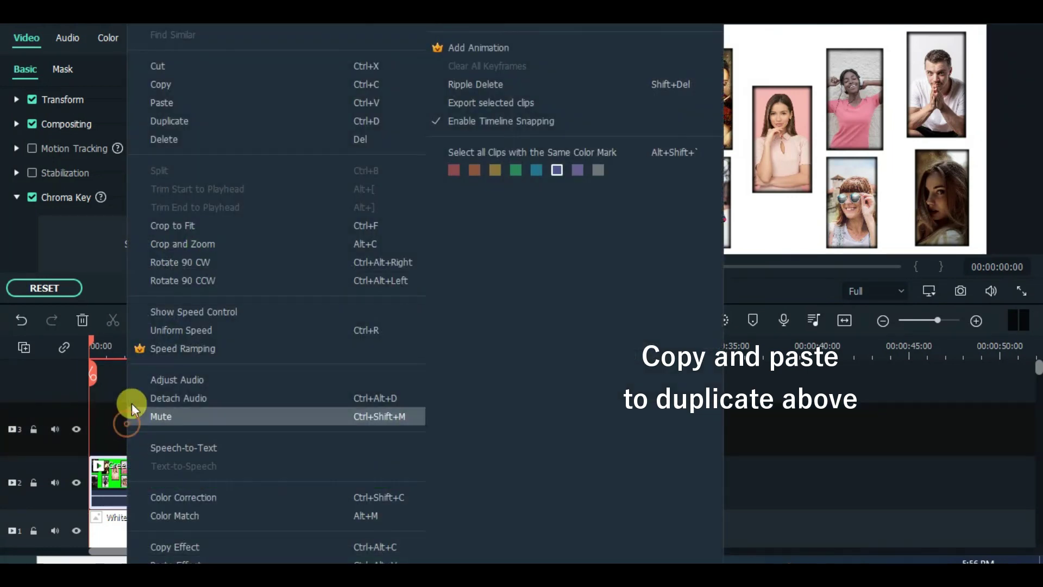
click(170, 102)
Scale the upper collage clip to 202.08 % at the start so the centre photo is enlarged
click(537, 264)
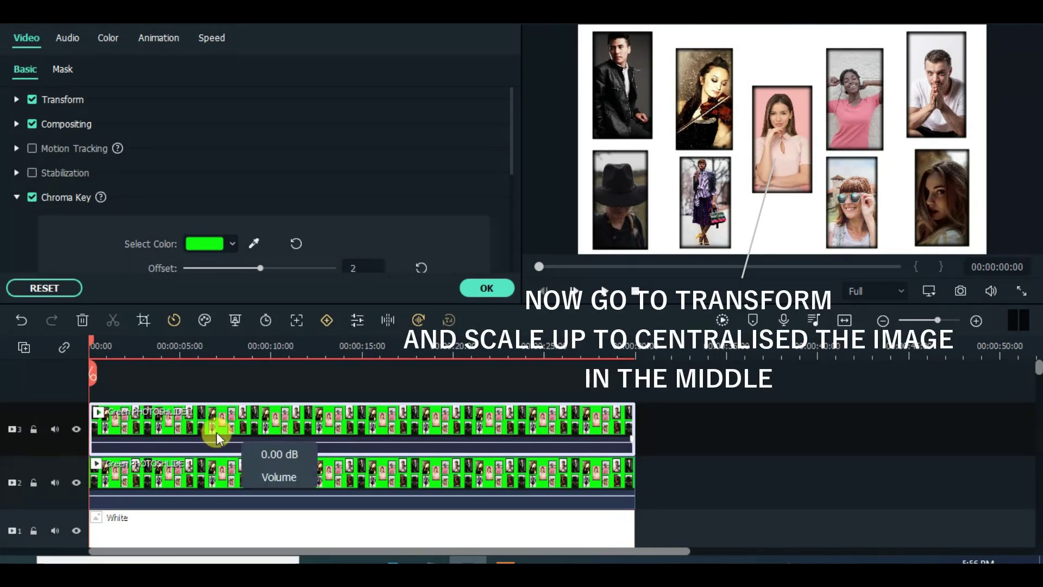
click(15, 99)
drag(222, 195, 261, 195)
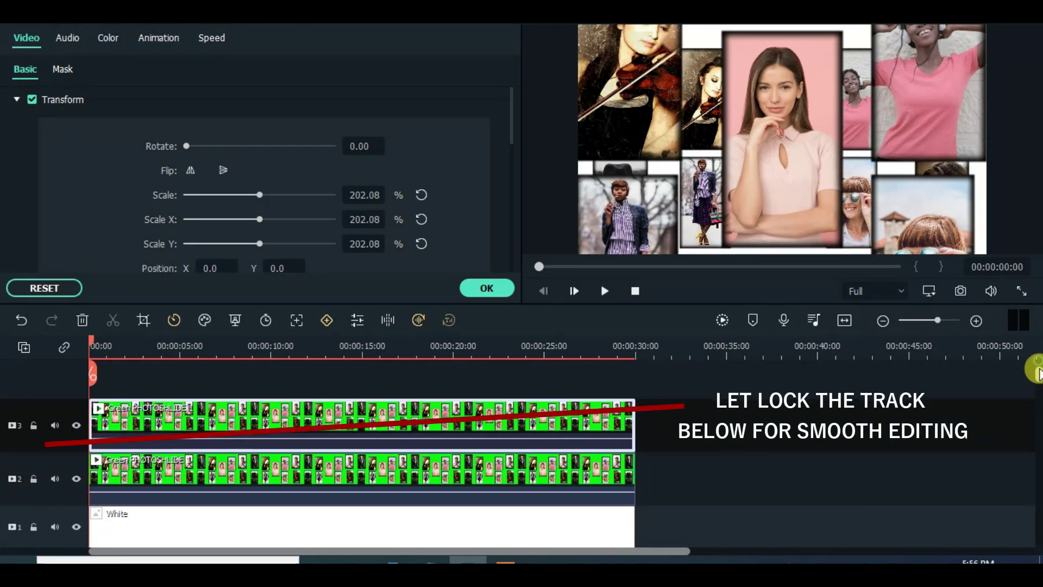
Reduce the track height, lock video track 2 and enlarge the timeline scale for the 30-second clips
scroll(1032, 366, down, 1)
click(24, 347)
mouse_move(171, 472)
click(228, 471)
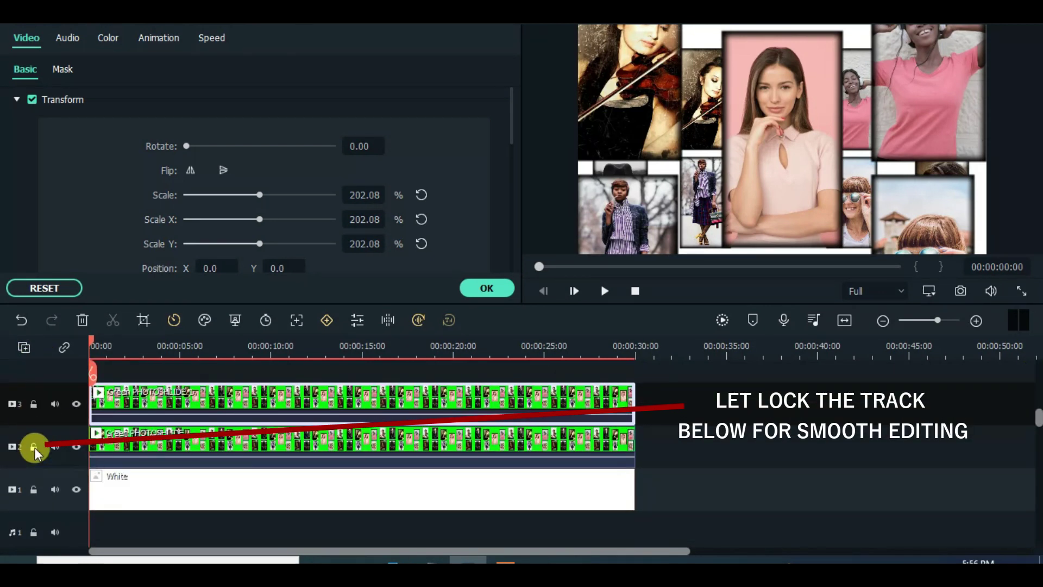
click(35, 447)
drag(354, 354, 380, 370)
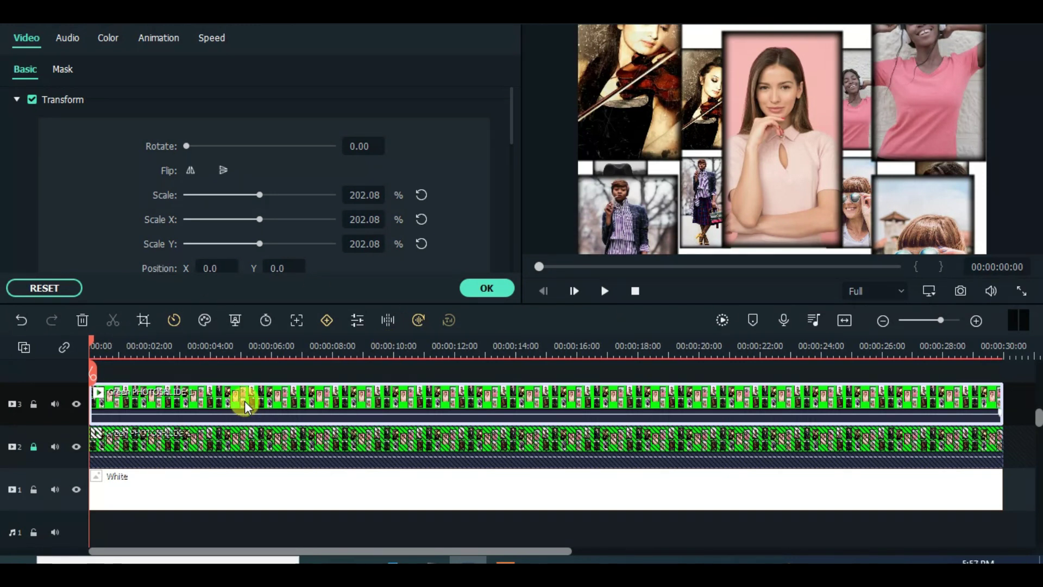
Add a custom animation keyframe to the upper collage clip at 2 seconds
click(151, 39)
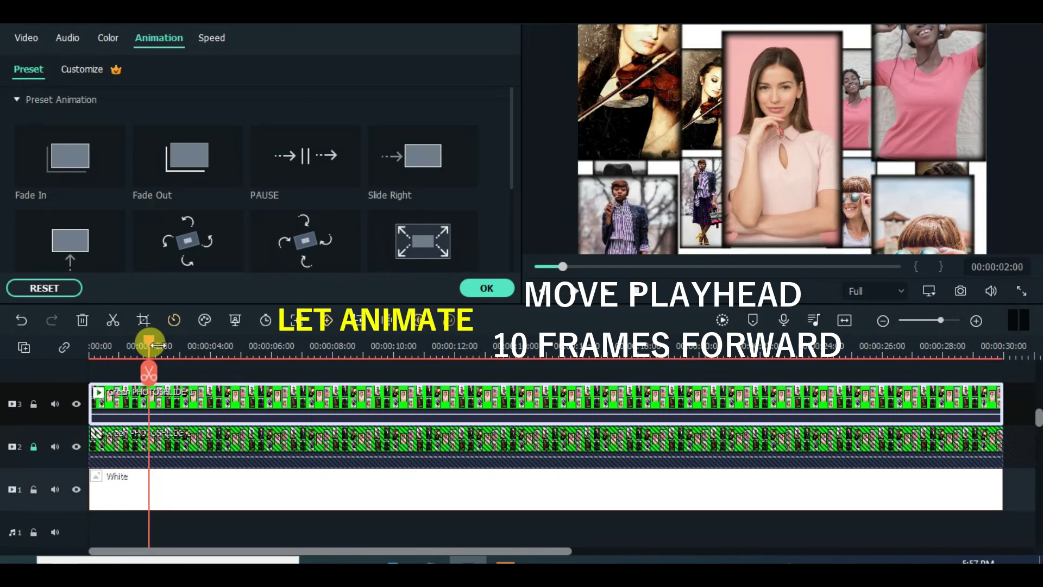
click(82, 70)
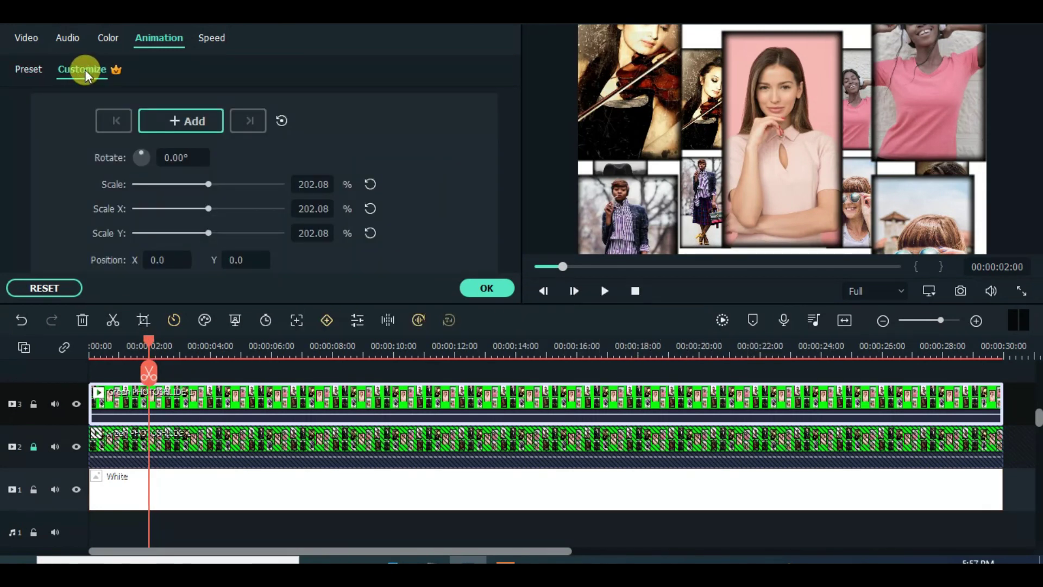
click(196, 117)
At 3 seconds, centre the long-haired woman's lower corner photo with 216.67 % scale and position X -580.1, Y 210.8
drag(150, 344, 181, 343)
drag(921, 198, 766, 184)
drag(211, 184, 213, 185)
mouse_move(789, 175)
mouse_down()
mouse_move(780, 174)
mouse_move(784, 161)
mouse_up()
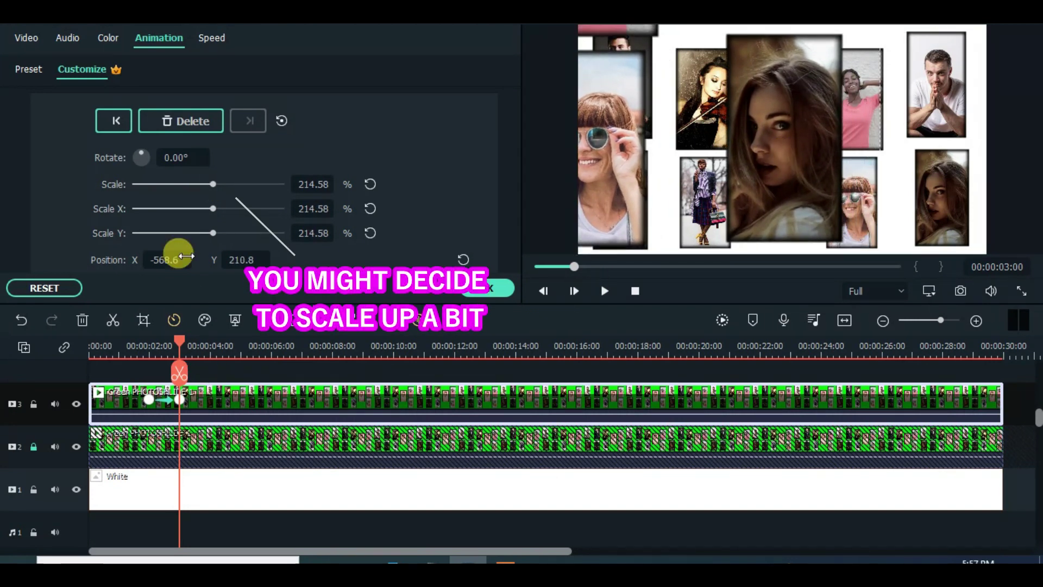
drag(213, 185, 216, 184)
drag(820, 187, 752, 180)
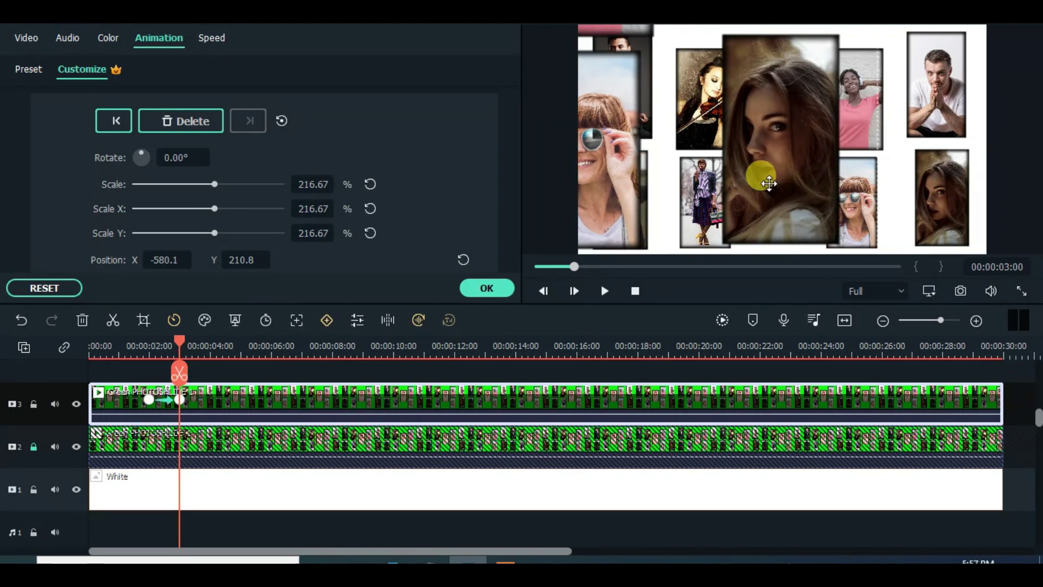
Add a hold keyframe at 5 seconds, and at 6 seconds centre the leather-jacket man's photo at 202.08 % scale
drag(179, 341, 219, 337)
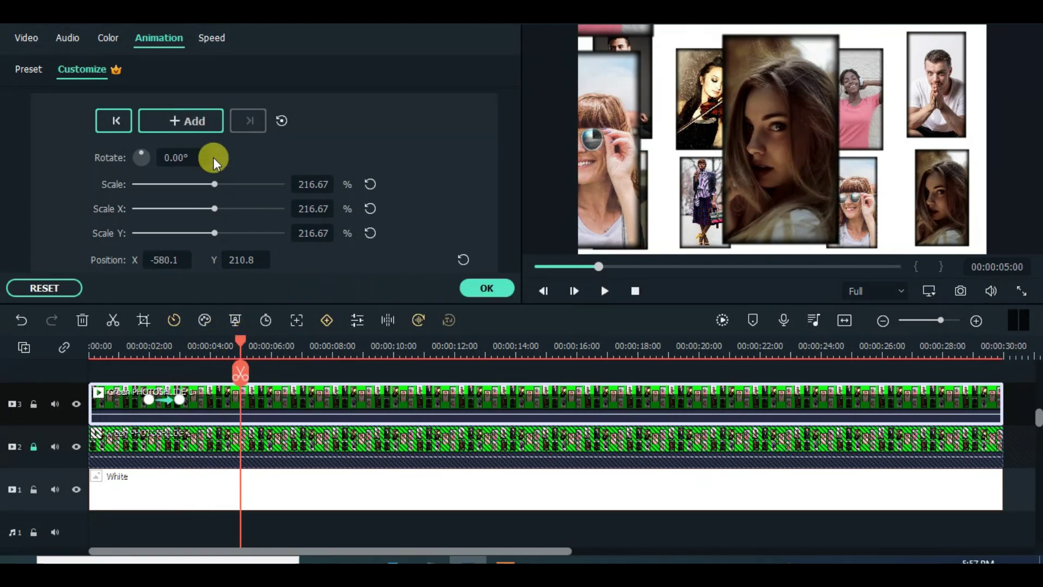
click(181, 121)
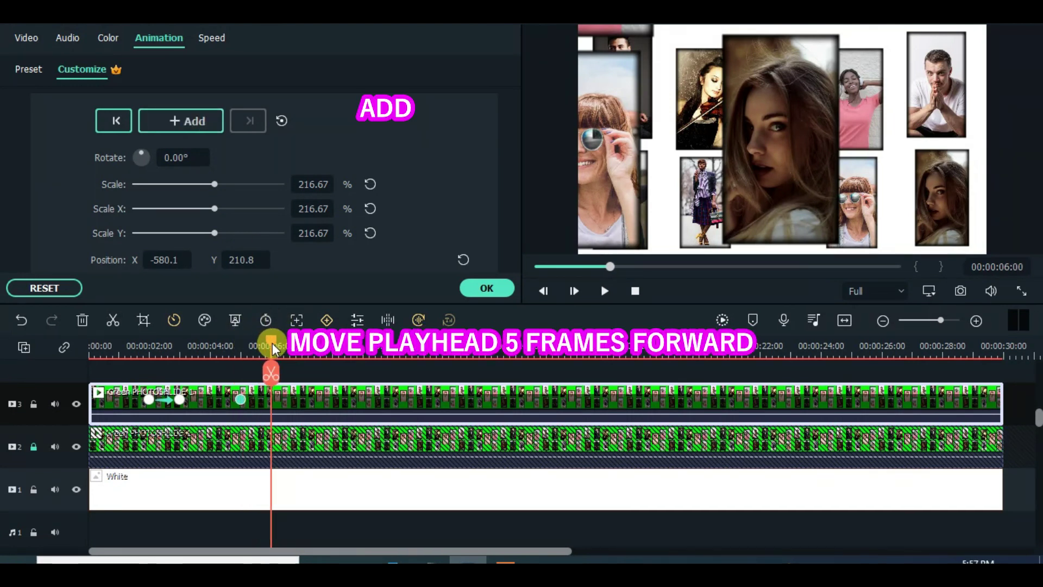
drag(700, 147, 851, 156)
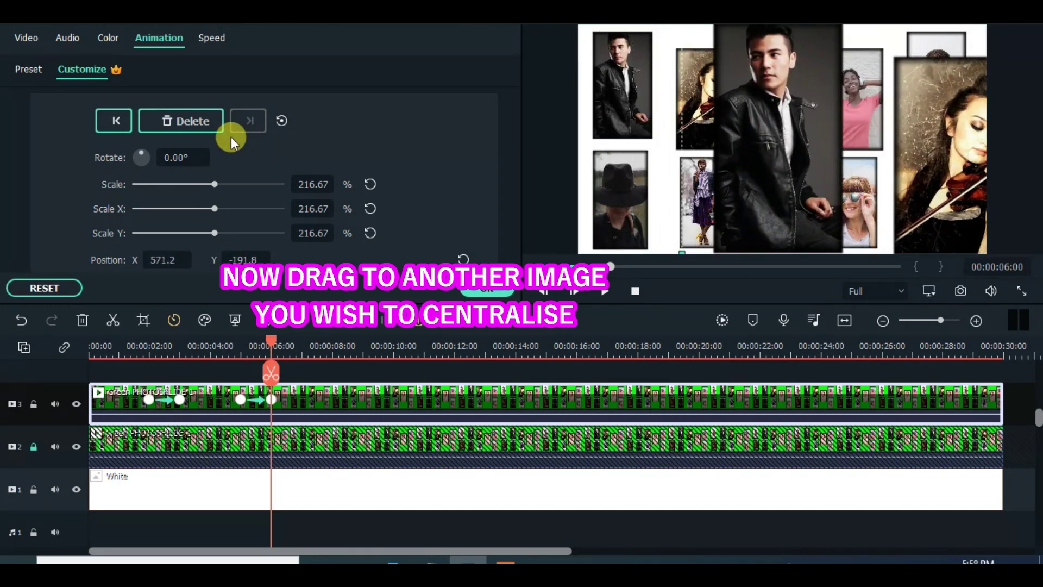
drag(214, 184, 211, 183)
drag(795, 193, 777, 179)
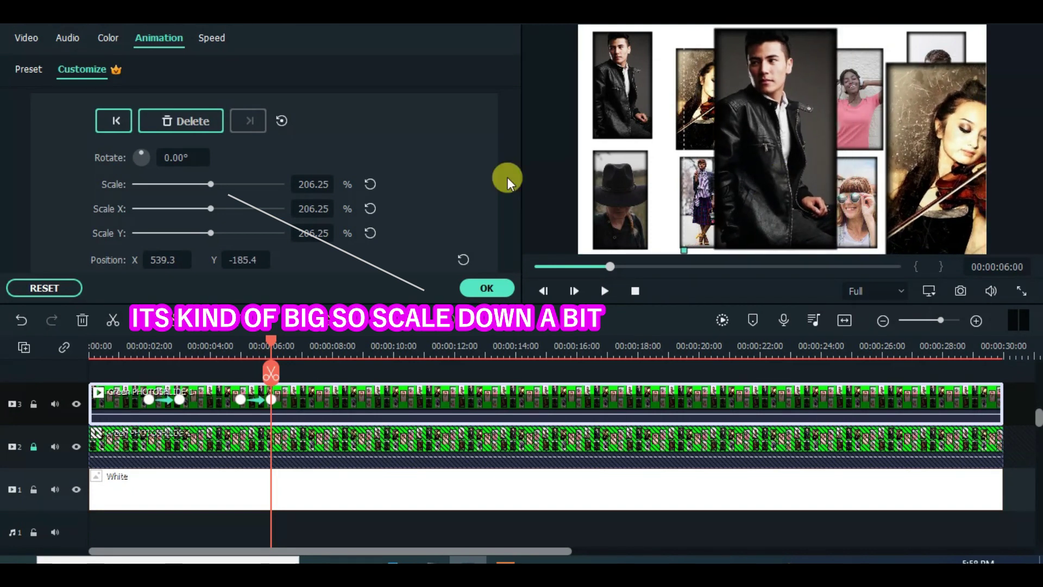
drag(212, 184, 211, 183)
drag(791, 199, 785, 196)
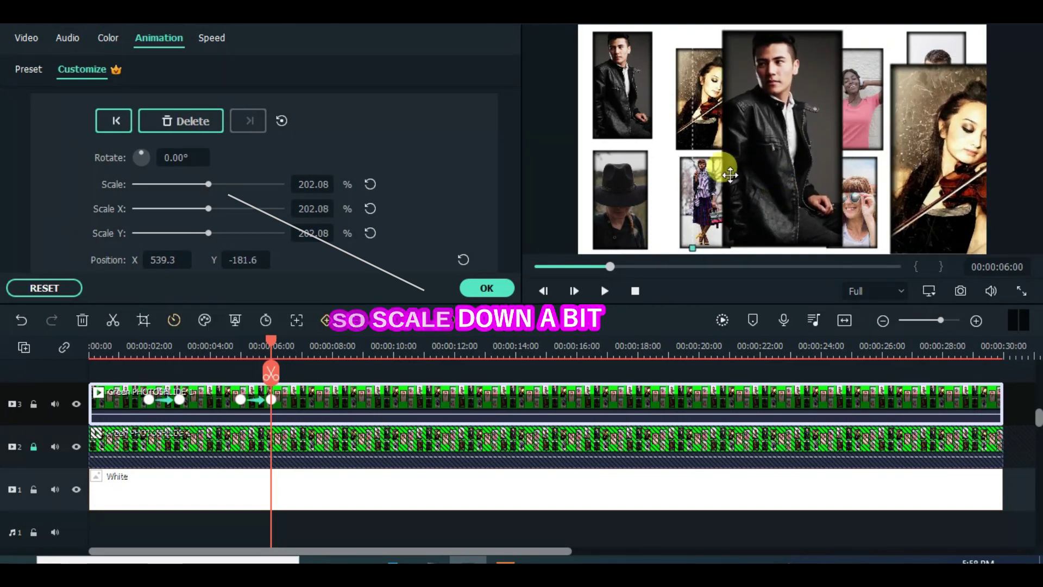
Add a hold keyframe at 8 seconds, and at 9 seconds centre the white-shirt man's photo at X -525.8, Y -185.4
drag(272, 340, 333, 339)
click(199, 125)
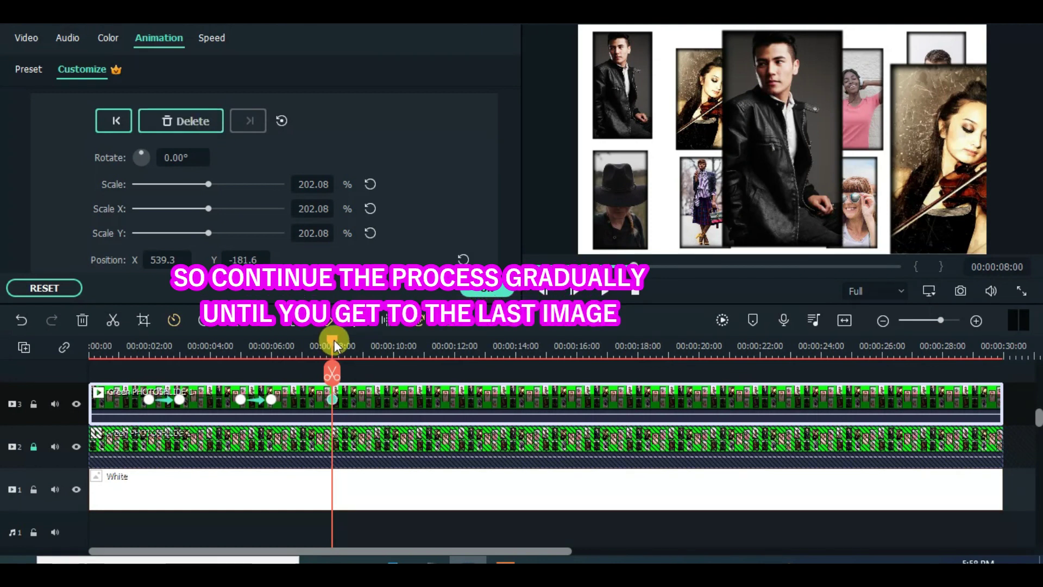
drag(923, 179, 815, 155)
drag(953, 146, 805, 141)
drag(967, 158, 804, 153)
drag(938, 153, 770, 168)
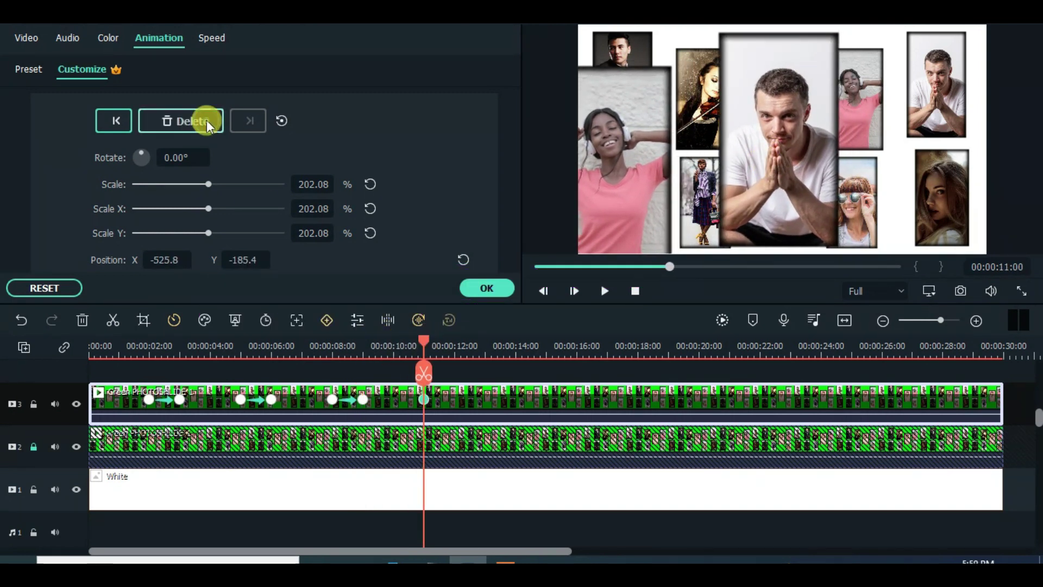
At 12 seconds, centre the black-hat photo with 218.75 % scale and position X 599.2, Y 221.4
drag(716, 151, 832, 134)
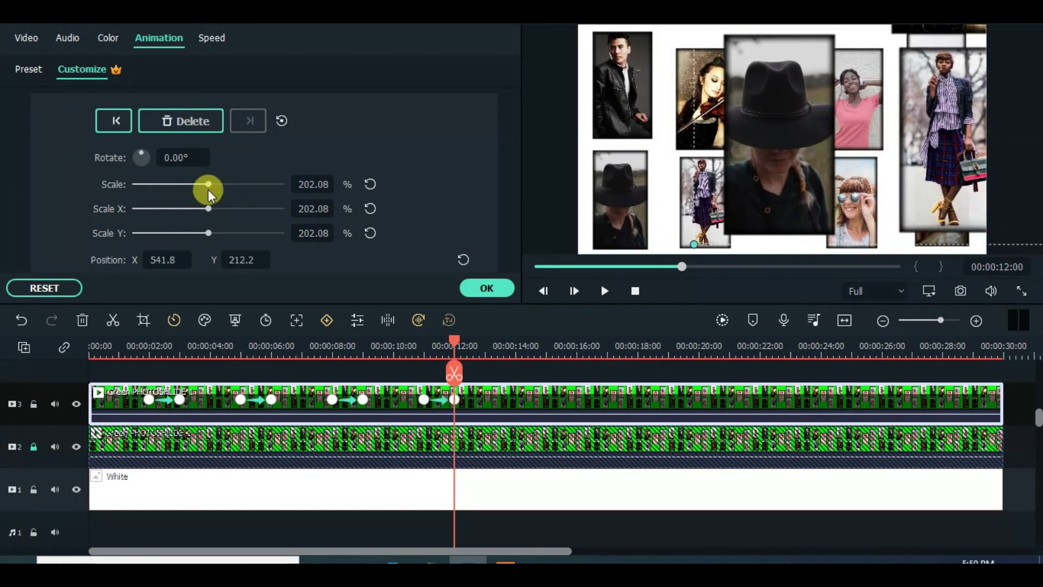
drag(210, 194, 218, 195)
drag(757, 174, 795, 172)
drag(217, 185, 215, 184)
drag(813, 110, 796, 69)
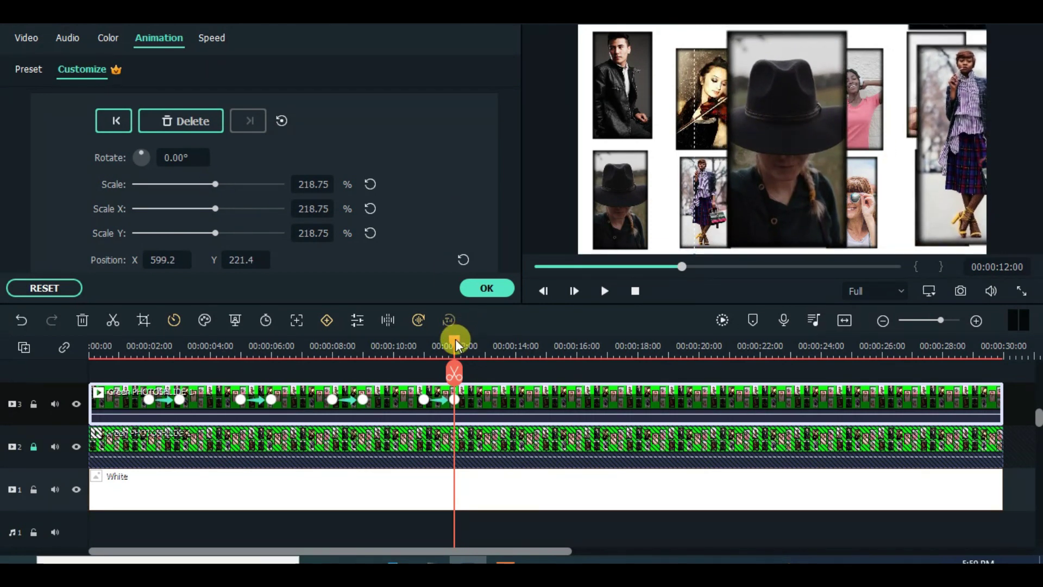
At 15 seconds, centre the pink-shirt headphones photo at 220.83 % scale and add a hold keyframe at 17 seconds
drag(886, 115, 773, 152)
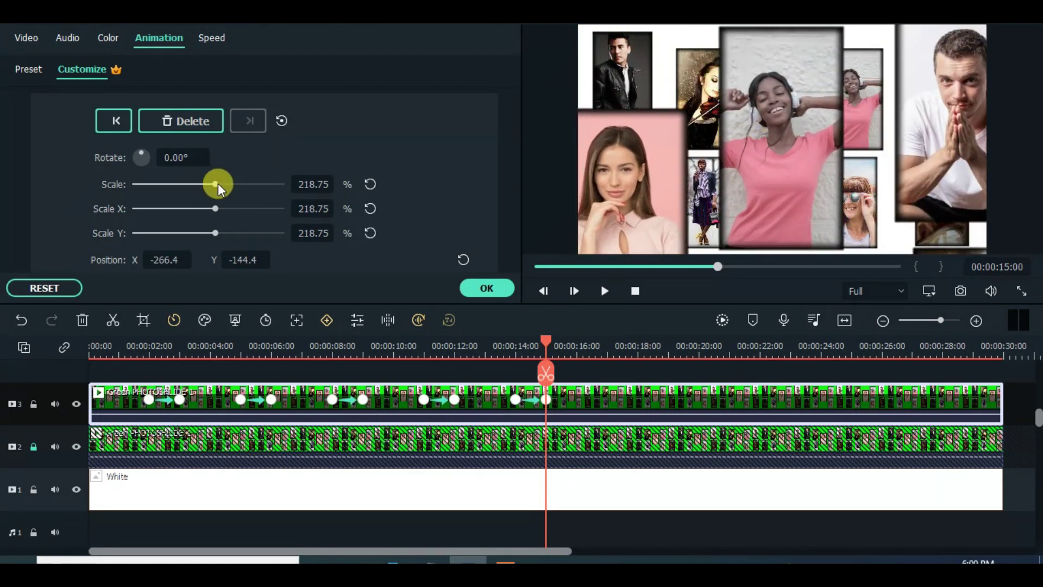
drag(216, 184, 217, 184)
click(180, 121)
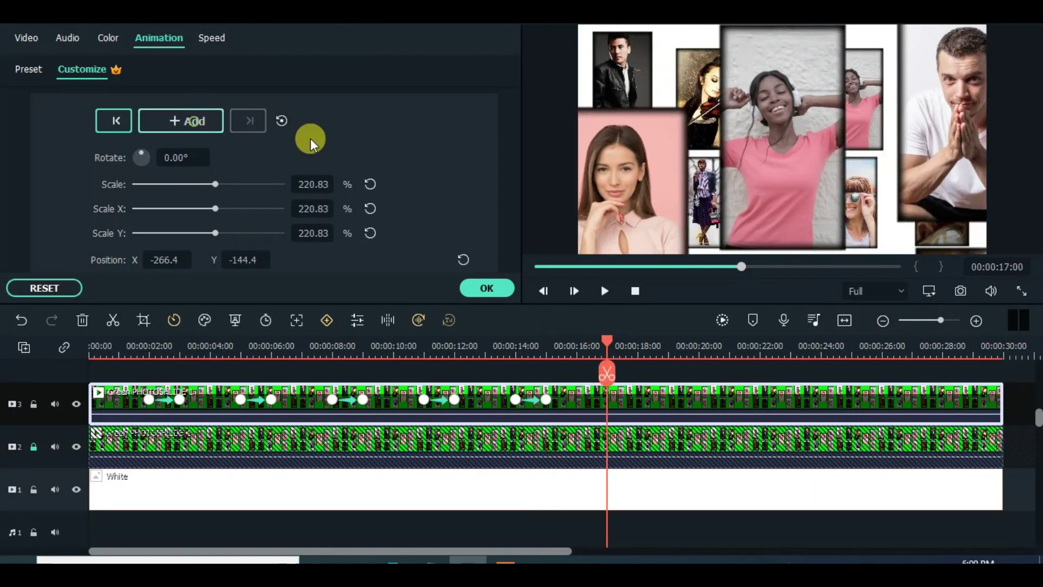
At about 18 seconds, centre the photo of the woman with the handbag at 233.33 % scale, X 295.7, Y 241.9
click(641, 345)
drag(690, 215, 859, 96)
drag(216, 184, 220, 183)
drag(755, 189, 773, 165)
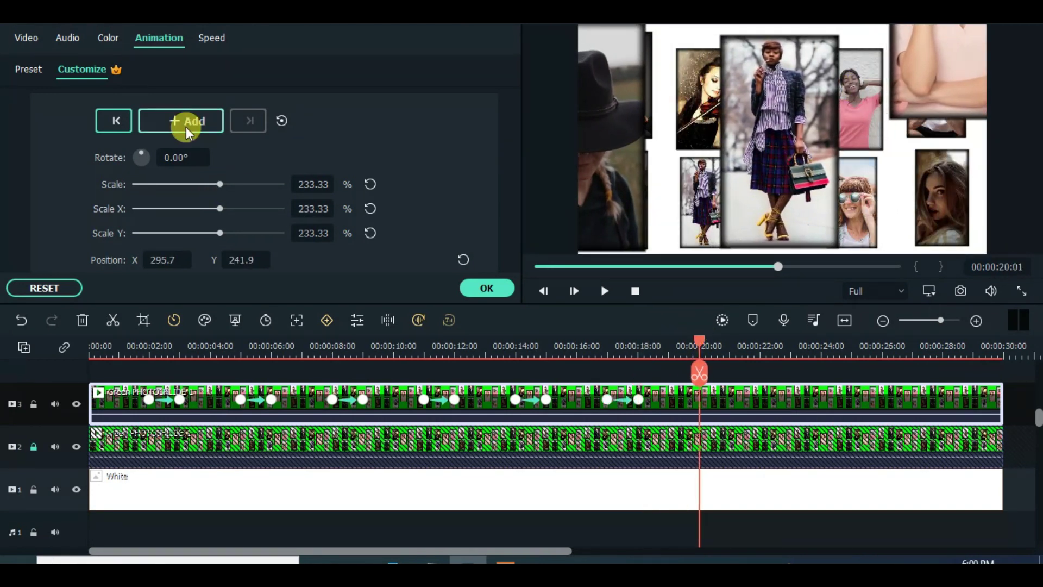
At 21 seconds, centre the sunglasses woman's photo with 237.50 % scale and position X -274.1, Y 251.9
drag(821, 112, 799, 187)
drag(220, 184, 240, 185)
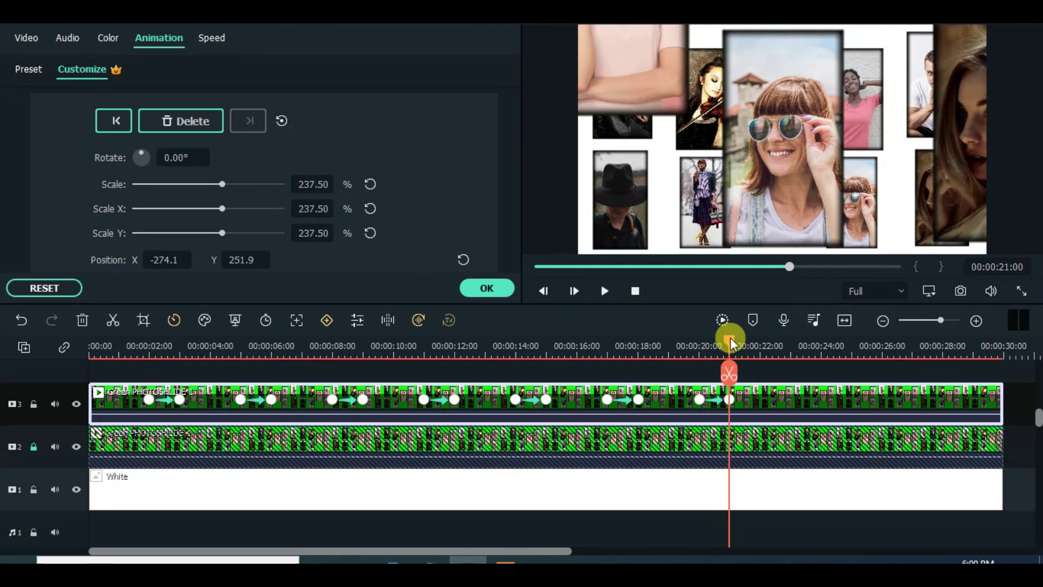
Add a hold keyframe at about 23 seconds, and at about 24 seconds centre the violinist's photo at 216.67 % scale
drag(729, 339, 790, 342)
drag(730, 151, 801, 257)
drag(221, 186, 215, 184)
drag(756, 199, 755, 194)
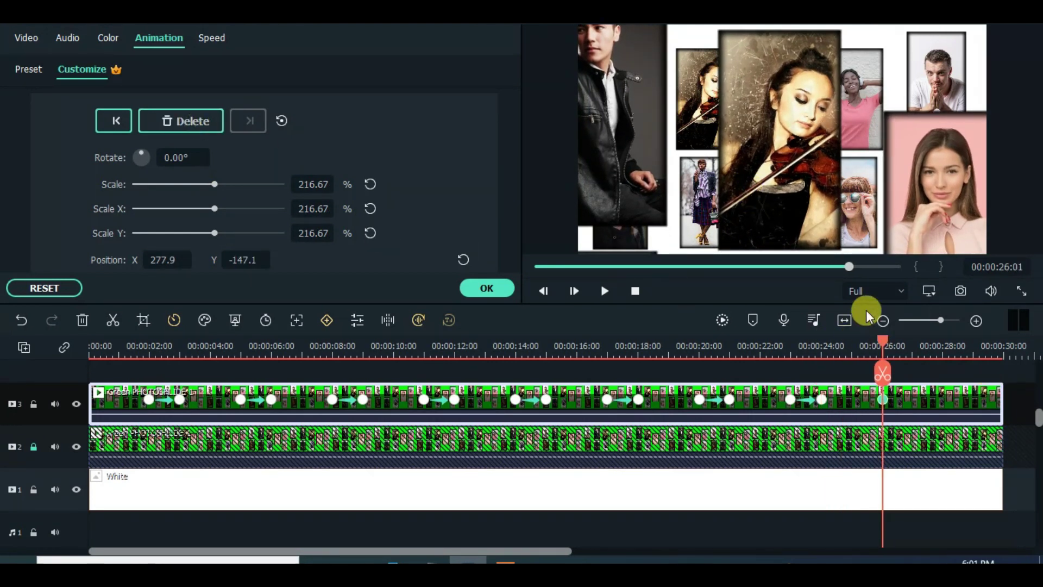
At 27 seconds, bring the pink-blouse woman's photo back to the centre at X 0.0, Y 0.0 and fine-tune its scale
drag(914, 342, 913, 341)
drag(905, 203, 834, 156)
drag(210, 183, 212, 186)
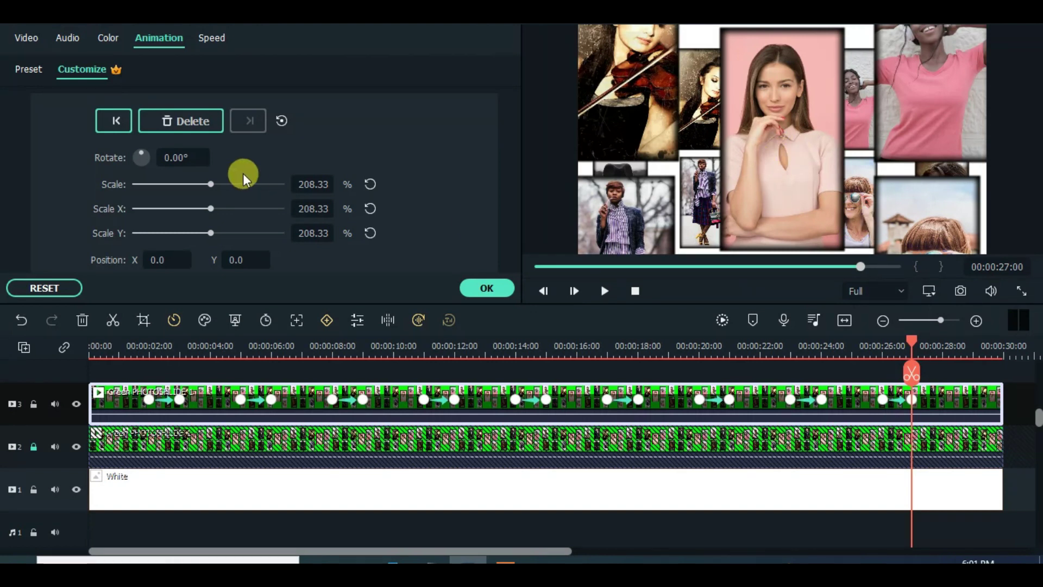
drag(210, 182, 208, 184)
Return the playhead to the start, apply the keyframe animation, then render and play the timeline preview
mouse_move(912, 345)
mouse_down()
mouse_move(879, 342)
mouse_move(897, 342)
mouse_up()
click(536, 267)
click(487, 288)
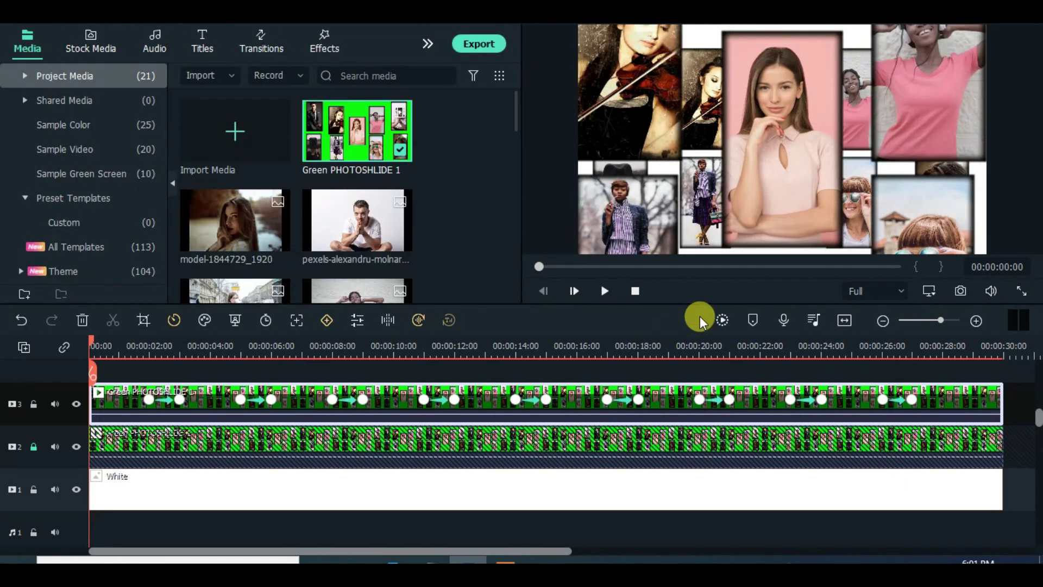
click(721, 320)
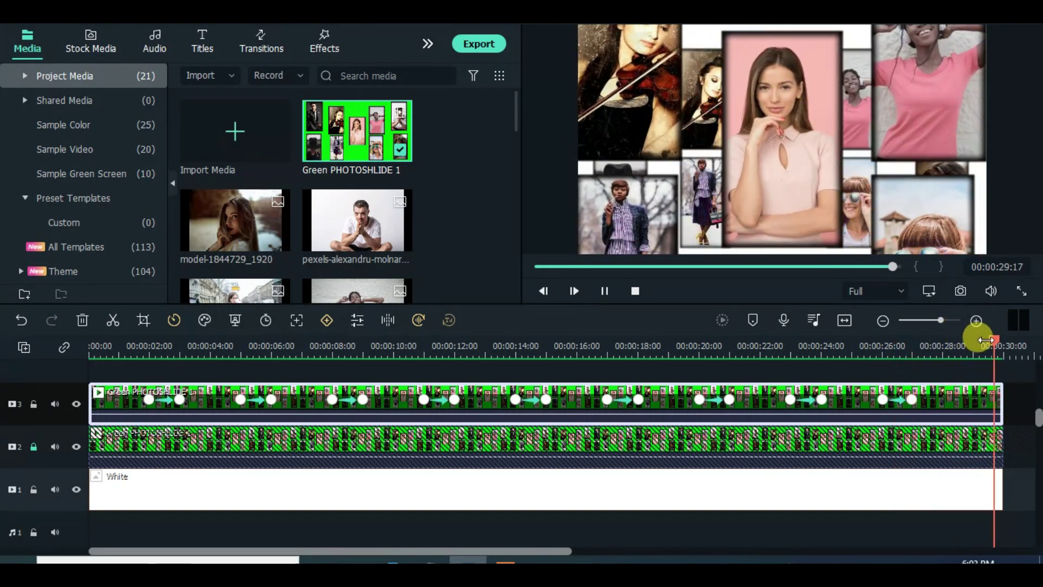
Lock track 3, unlock the background collage on track 2, and return the playhead to the start
click(33, 404)
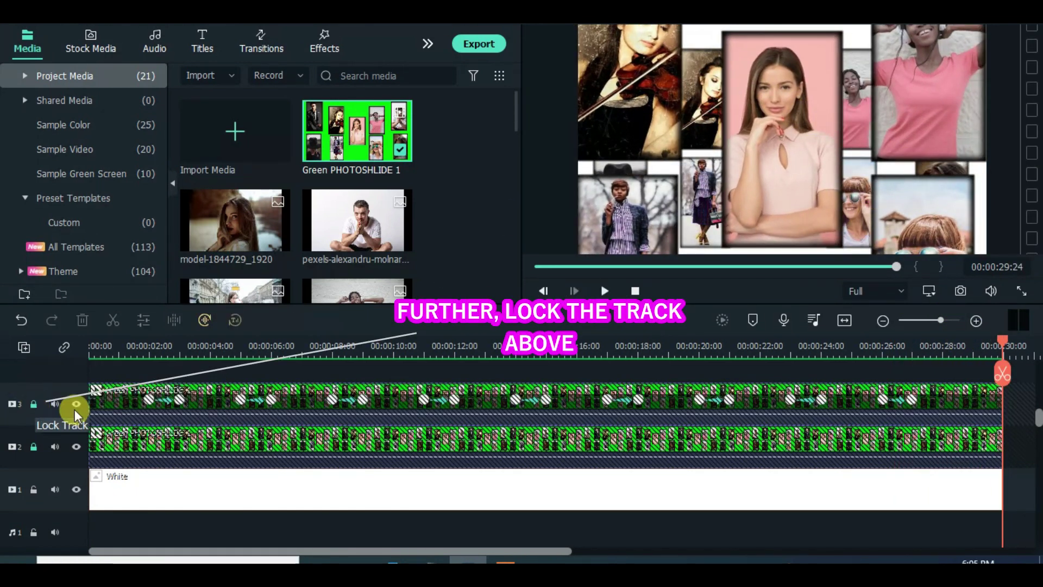
click(34, 446)
click(537, 266)
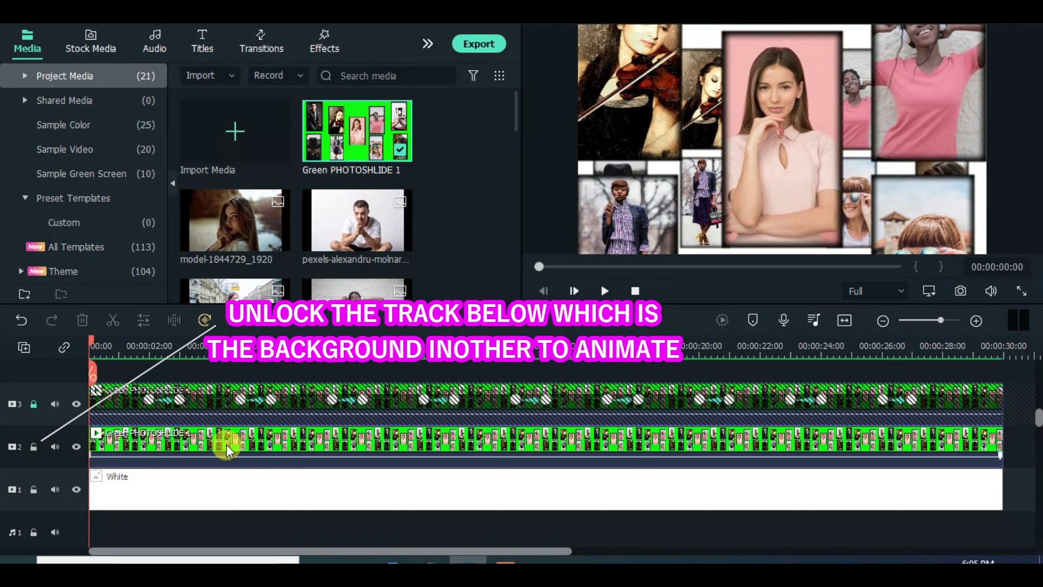
Add a custom animation keyframe to the track 2 collage at 00:00:01:24, matching the first keyframe of the clip above
drag(93, 341, 148, 345)
click(194, 438)
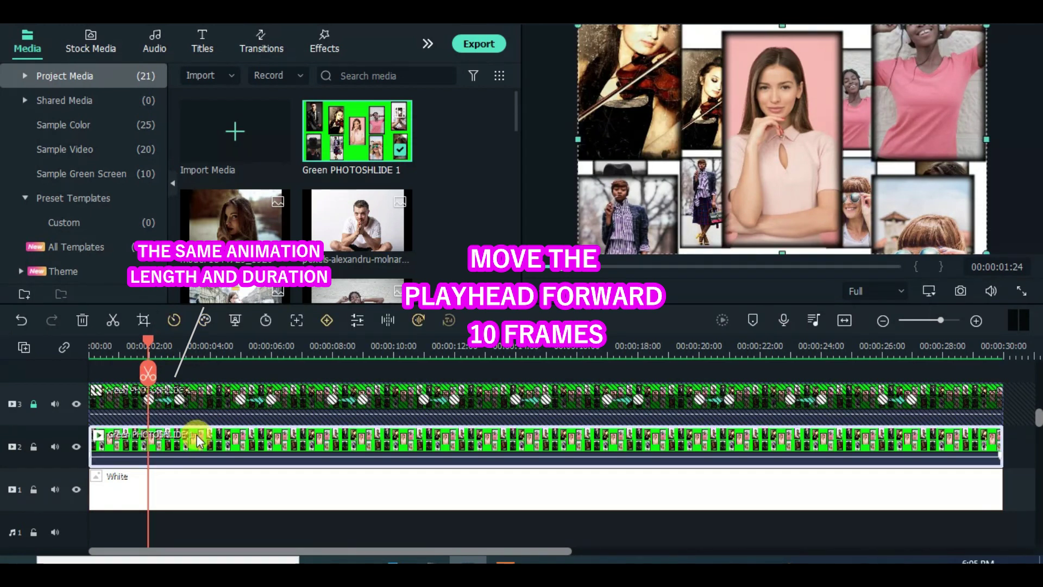
double_click(197, 435)
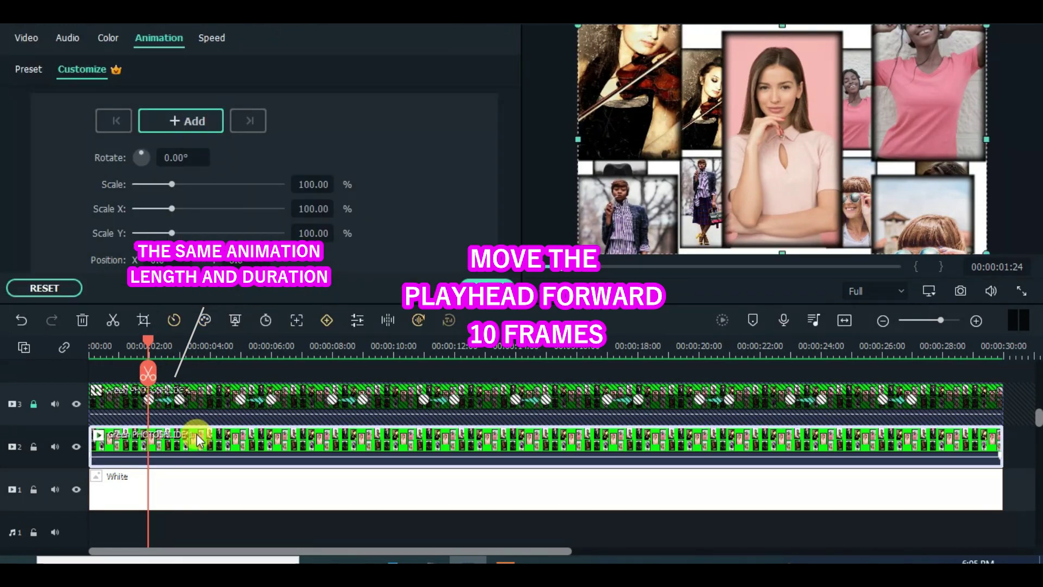
click(189, 122)
At 3 seconds, scale the background collage to 120 % and shift it to position X 178.5, Y 0.0
drag(155, 346, 180, 346)
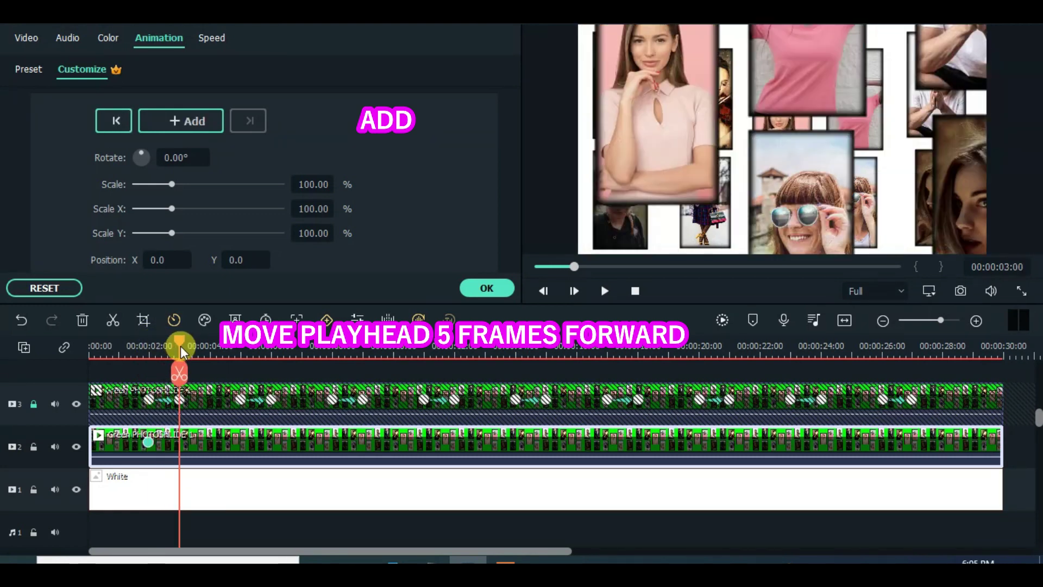
click(318, 182)
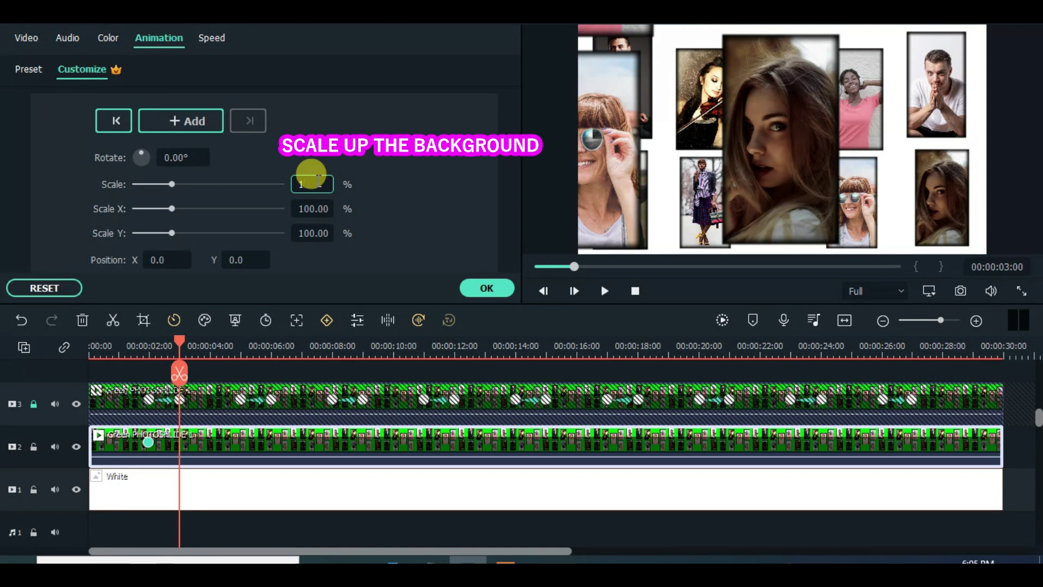
key(Return)
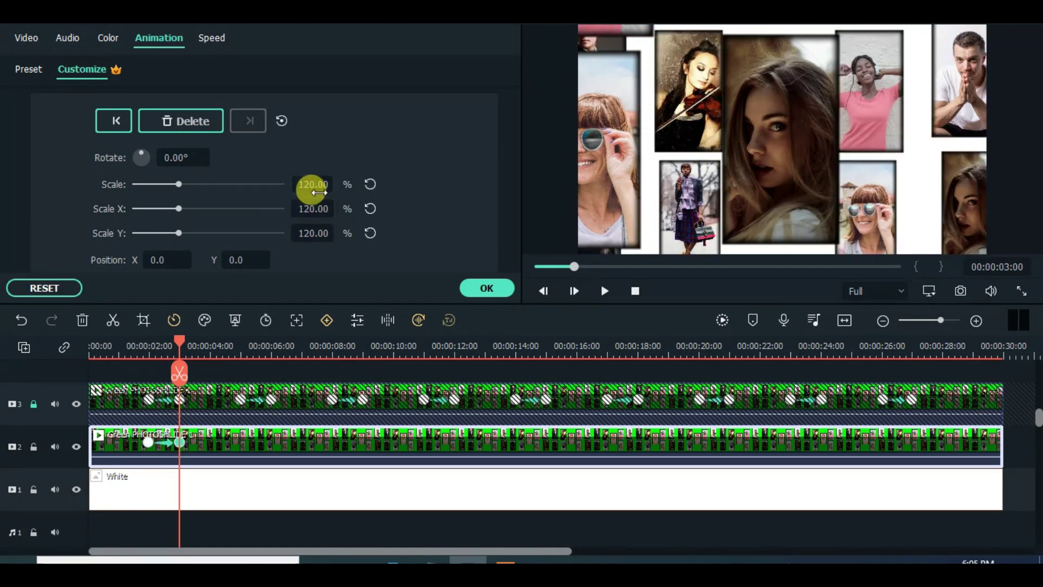
drag(711, 124, 781, 143)
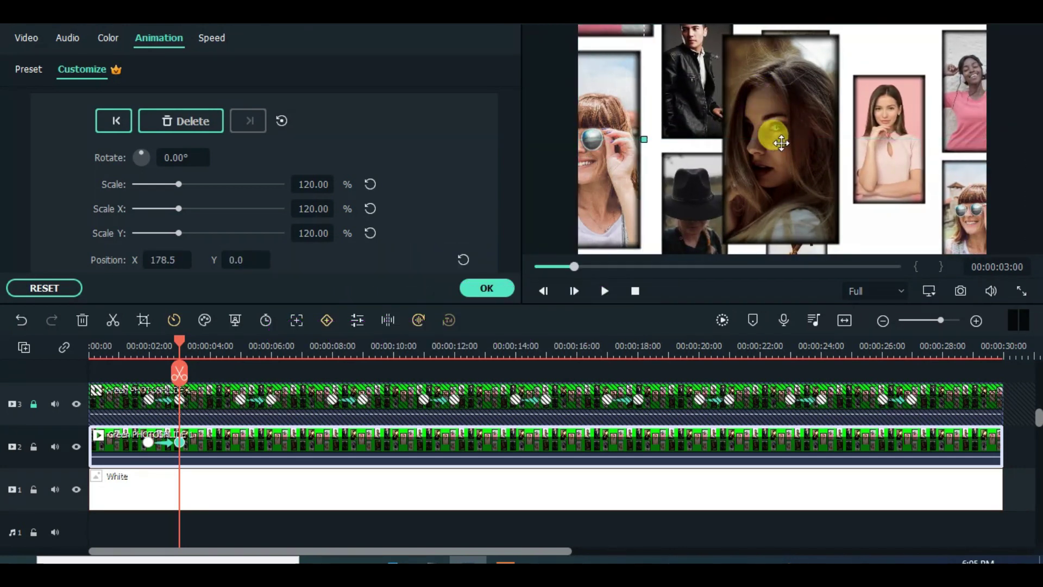
Add background hold keyframes at about 5 and 8 seconds, shifting the collage left at 6 seconds and right at 9 seconds
drag(177, 341, 272, 345)
click(185, 120)
drag(837, 145, 791, 140)
drag(283, 345, 363, 347)
click(198, 122)
drag(682, 67, 757, 80)
Add background keyframe pairs at about 11–12 and 14–15 seconds, moving the collage each time and ending at X 149.8, Y -19.1
drag(363, 375, 455, 345)
click(204, 120)
drag(692, 210, 753, 104)
drag(456, 345, 549, 343)
drag(647, 95, 828, 110)
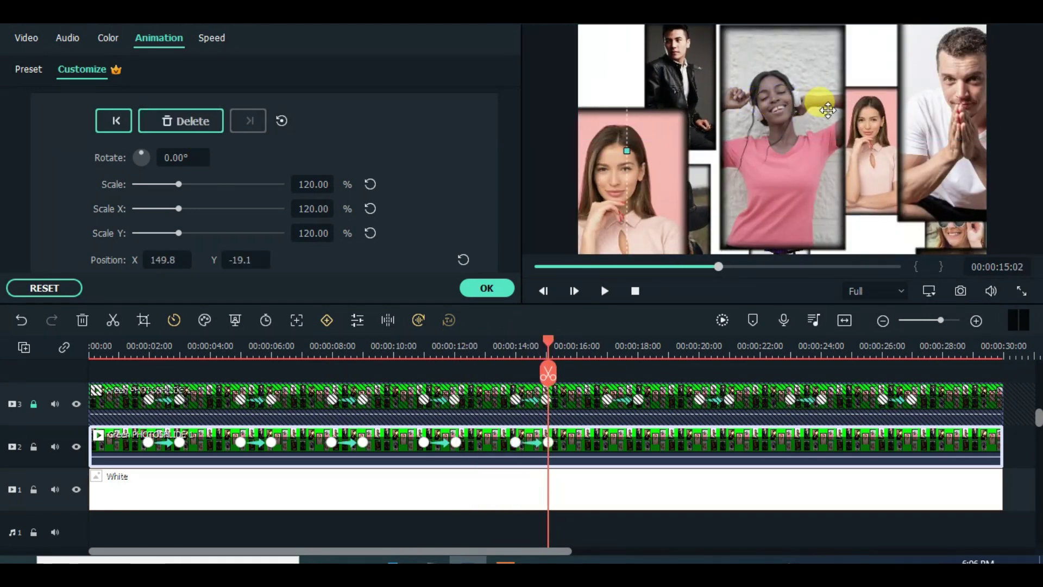
Add background keyframe pairs at about 17–18 and 20–21 seconds, shifting the collage left, then right to X 68.2, Y 0.0
click(606, 343)
click(605, 440)
click(636, 345)
drag(855, 182, 811, 176)
drag(638, 350, 730, 347)
click(201, 122)
drag(687, 178, 757, 177)
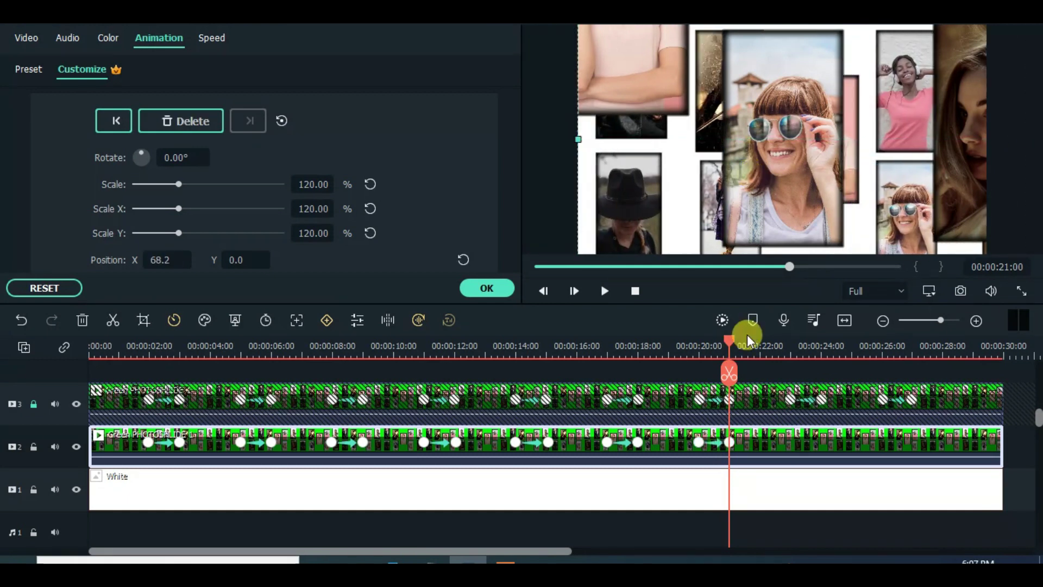
Add a background hold keyframe at 23 seconds, and at about 24 seconds move the collage to X -114.1, Y -38.4
click(791, 345)
click(181, 121)
click(821, 345)
drag(855, 142, 762, 157)
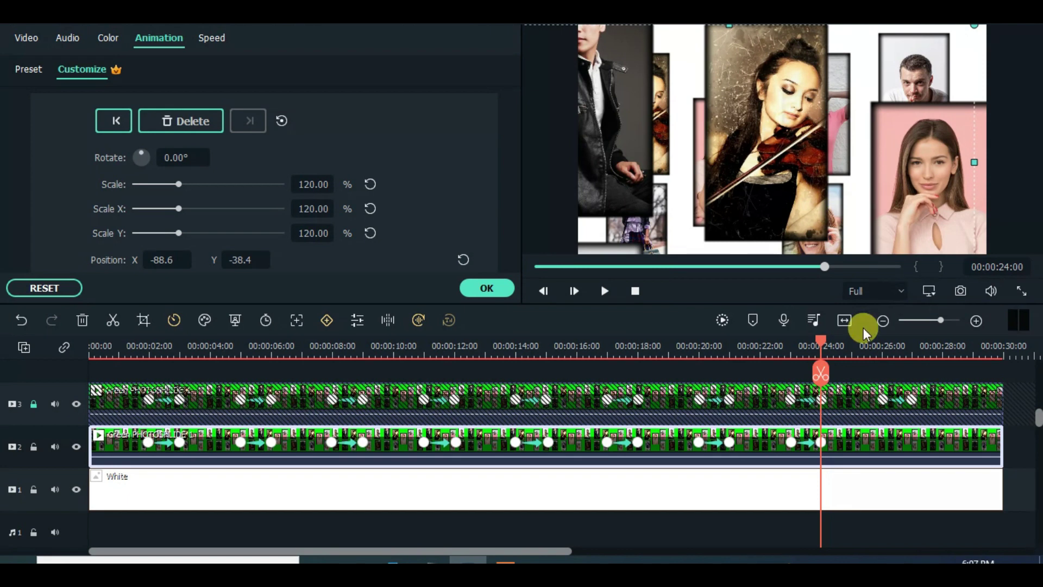
drag(821, 170, 805, 171)
drag(821, 340, 823, 341)
drag(819, 439, 823, 438)
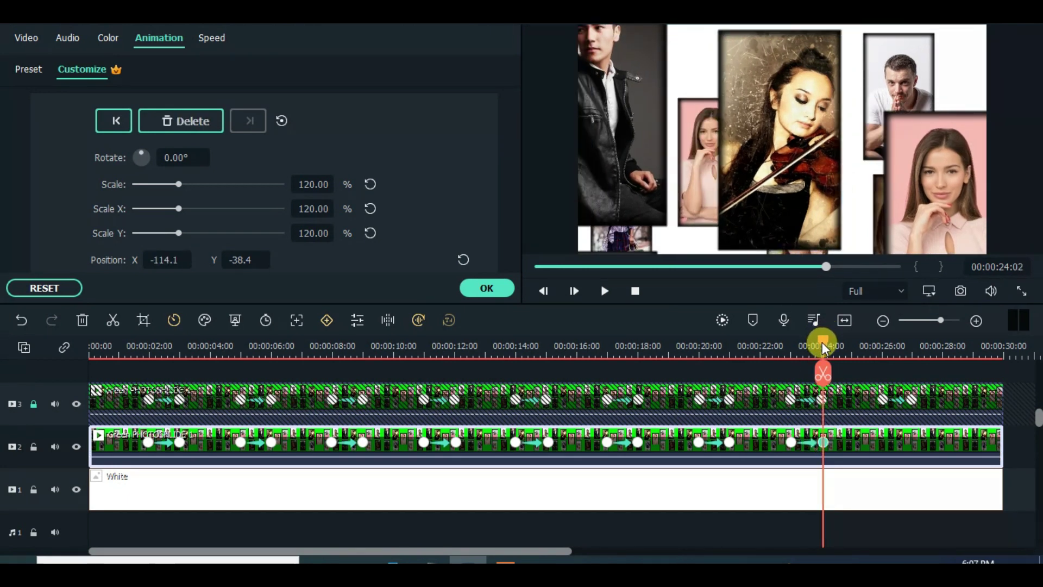
Add a background hold keyframe at about 26 seconds and shift the collage right at about 27 seconds
click(883, 345)
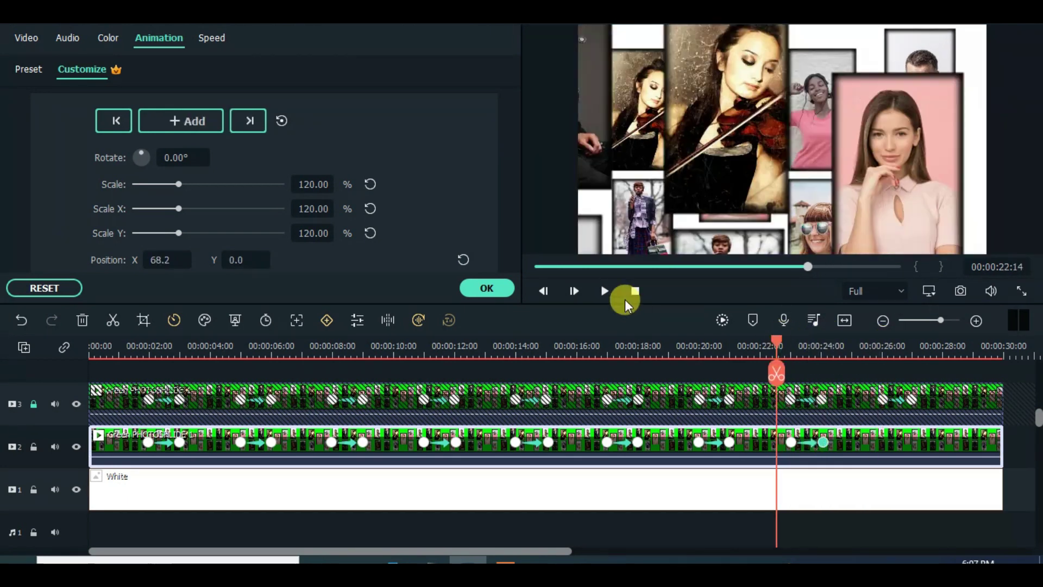
click(883, 346)
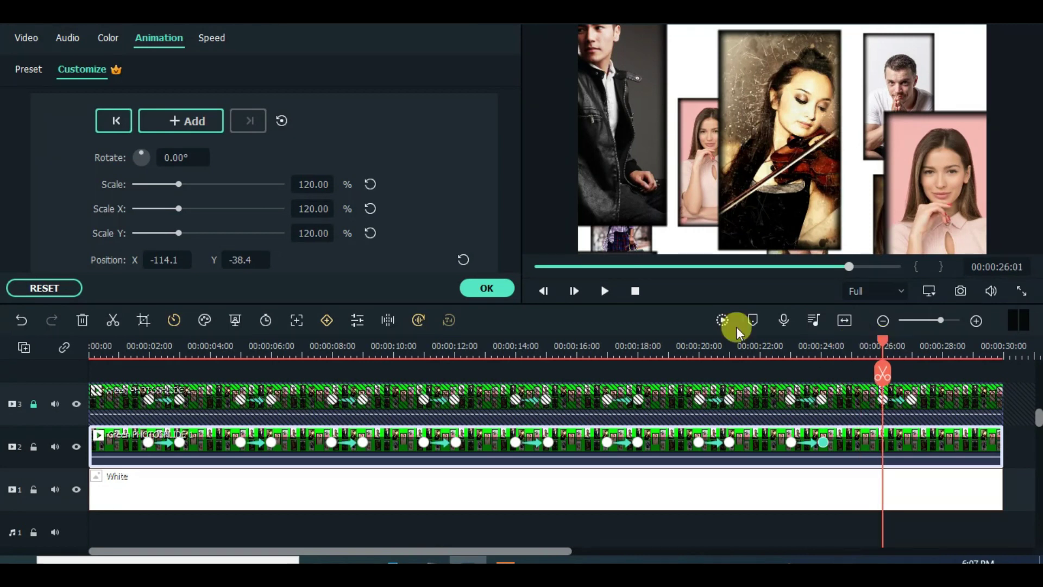
click(179, 120)
click(913, 351)
drag(728, 121, 902, 95)
Return the playhead to the start, unlock track 3, apply the background animation, and render and play the timeline preview
click(544, 268)
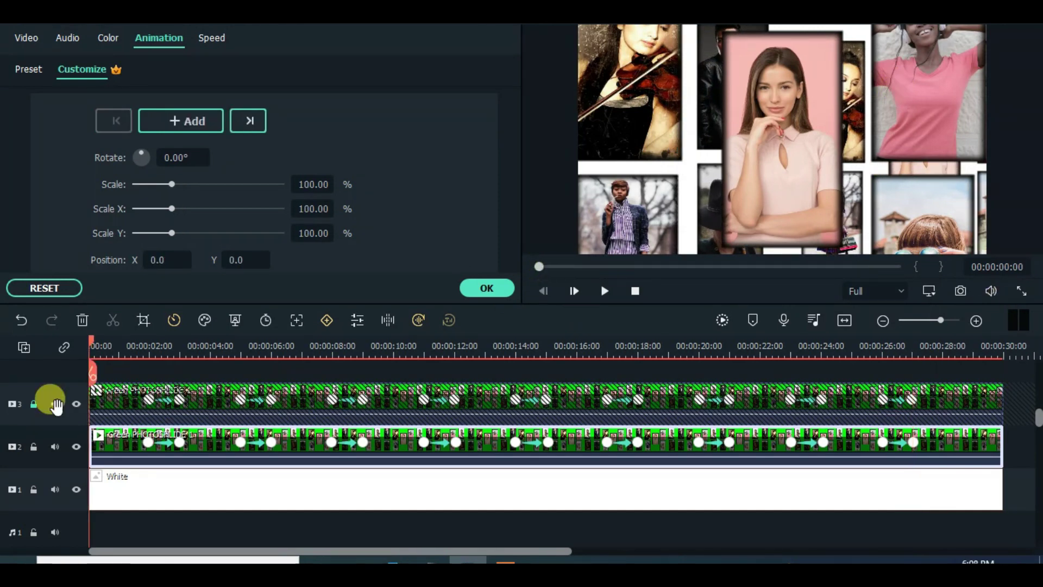
click(33, 404)
click(488, 290)
click(730, 319)
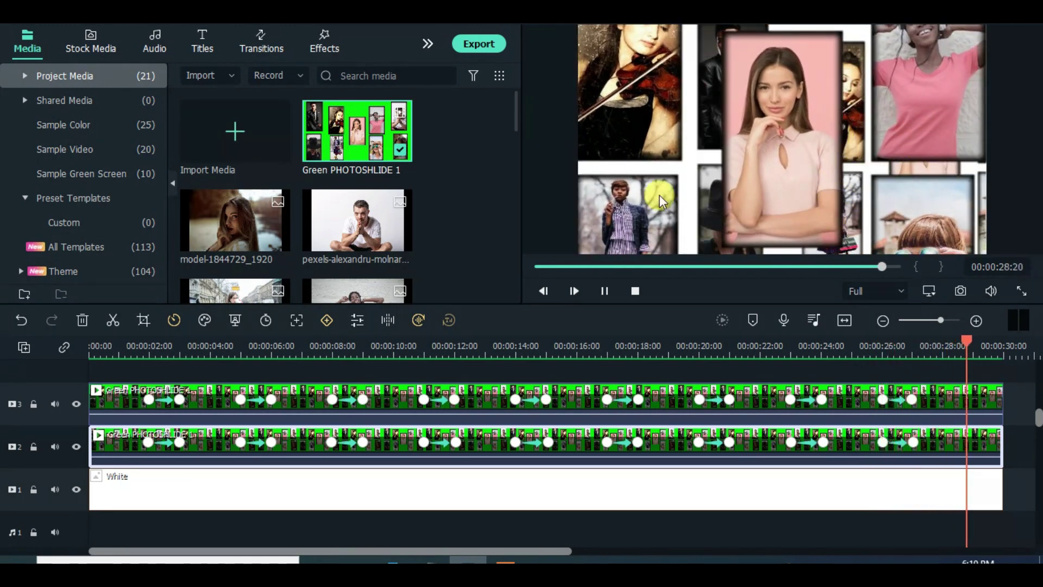
Move the enlarged collage clip from track 3 up to track 4, leaving track 3 empty, and return the playhead to the start
drag(213, 405, 216, 369)
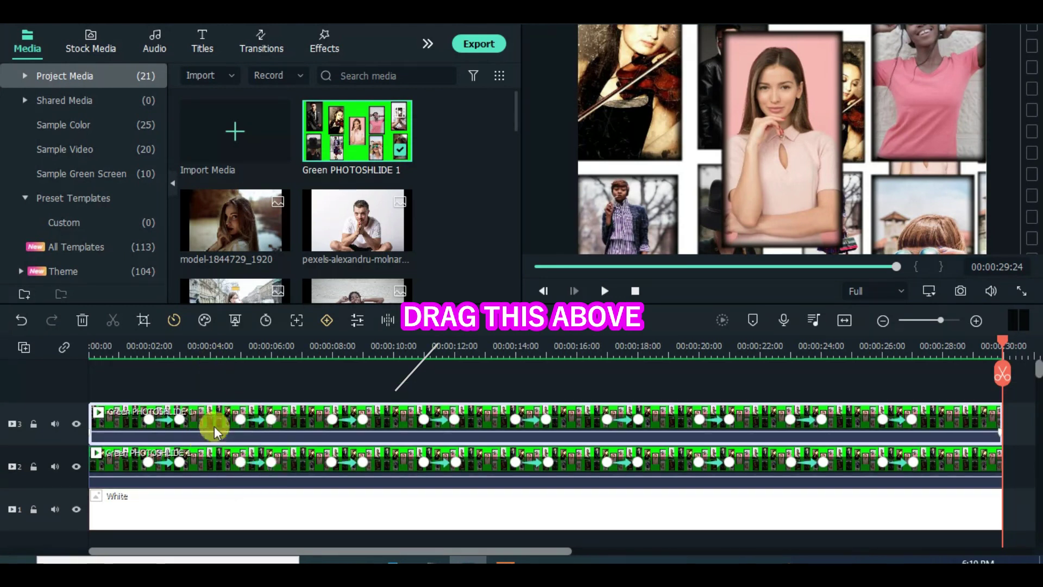
drag(214, 424, 222, 384)
click(533, 264)
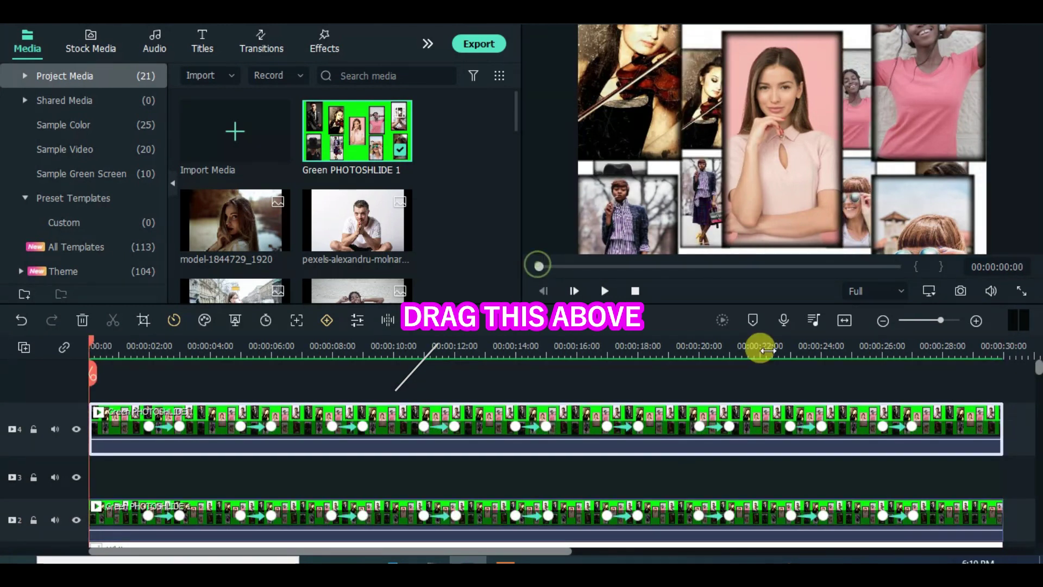
click(24, 347)
click(228, 468)
scroll(1033, 381, down, 1)
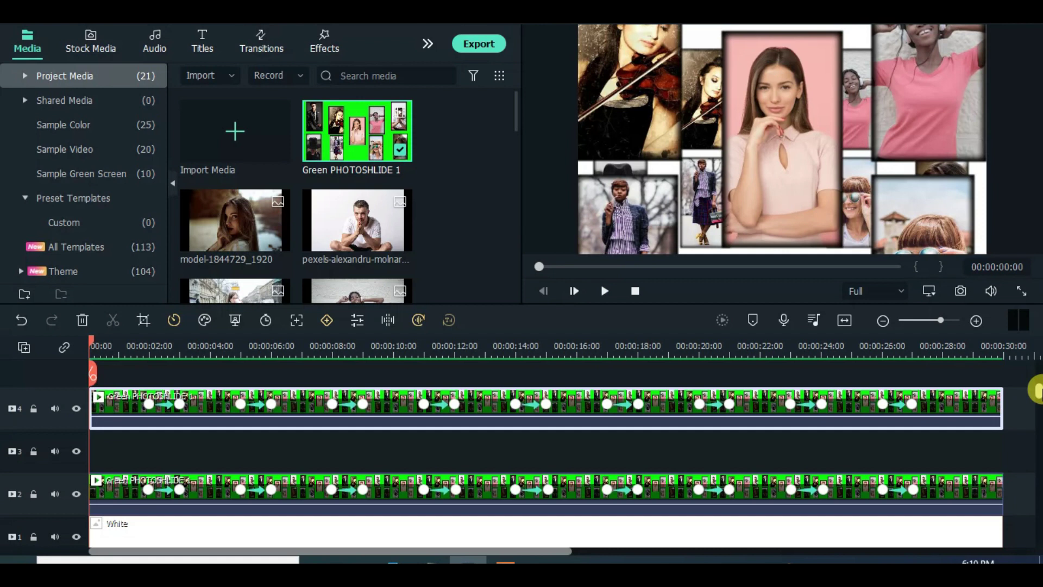
Search the downloaded effects for SQUARE BLUR
click(324, 42)
click(278, 71)
text(square bl)
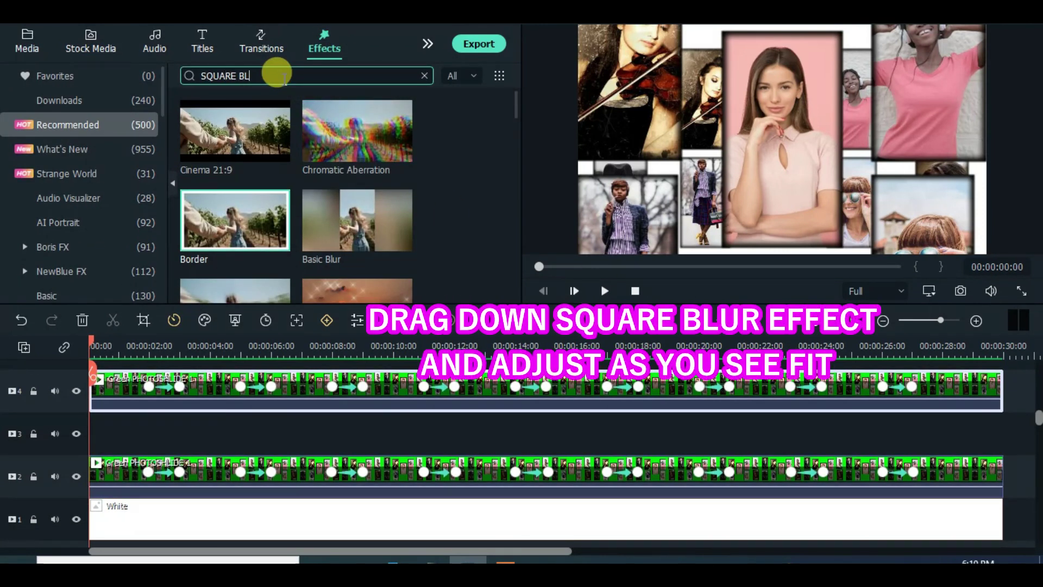
text(ur)
key(Return)
click(134, 97)
click(252, 75)
text(S)
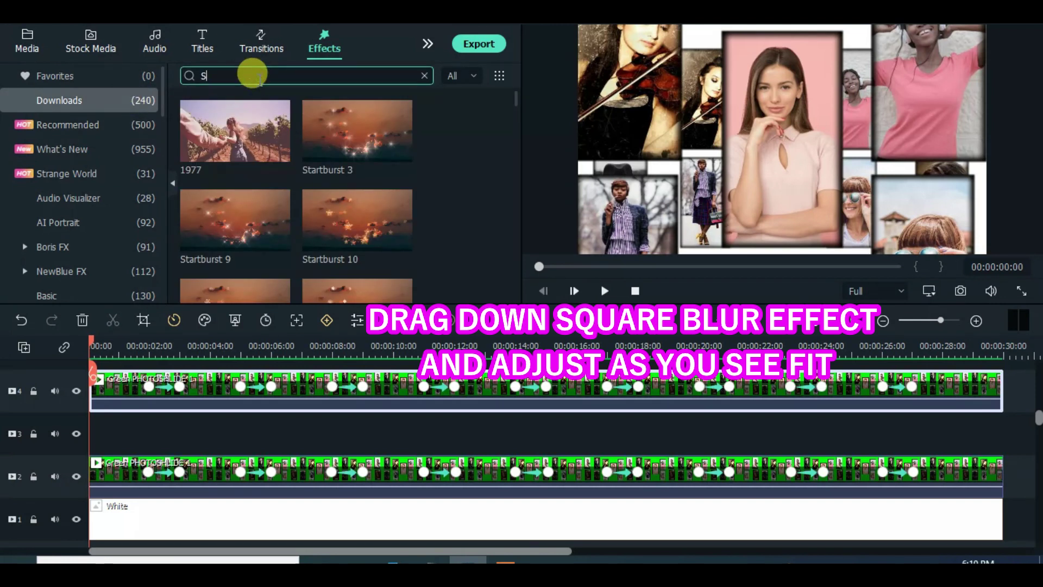
text(QUARE BLUR)
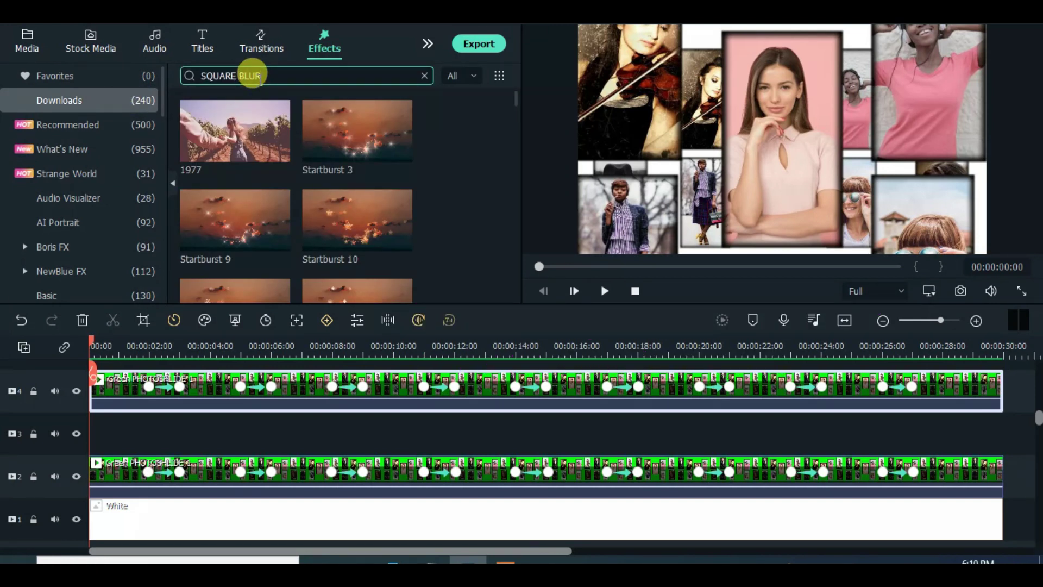
key(Return)
Place the Square Blur effect on track 3, extend it to the 30-second end of the clips, and set its parameters to 2 and 69
drag(217, 148, 112, 466)
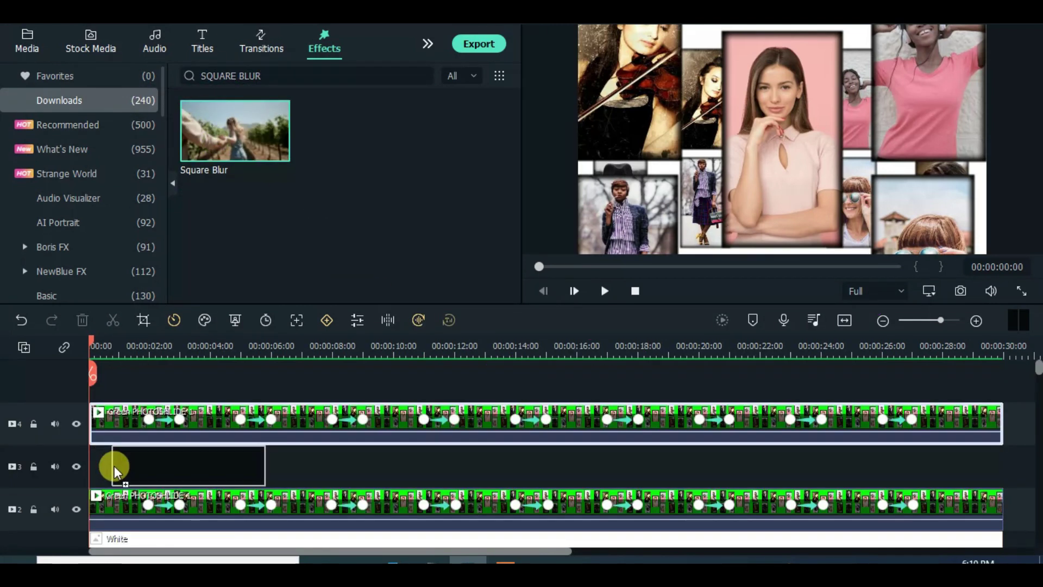
drag(240, 466, 1003, 482)
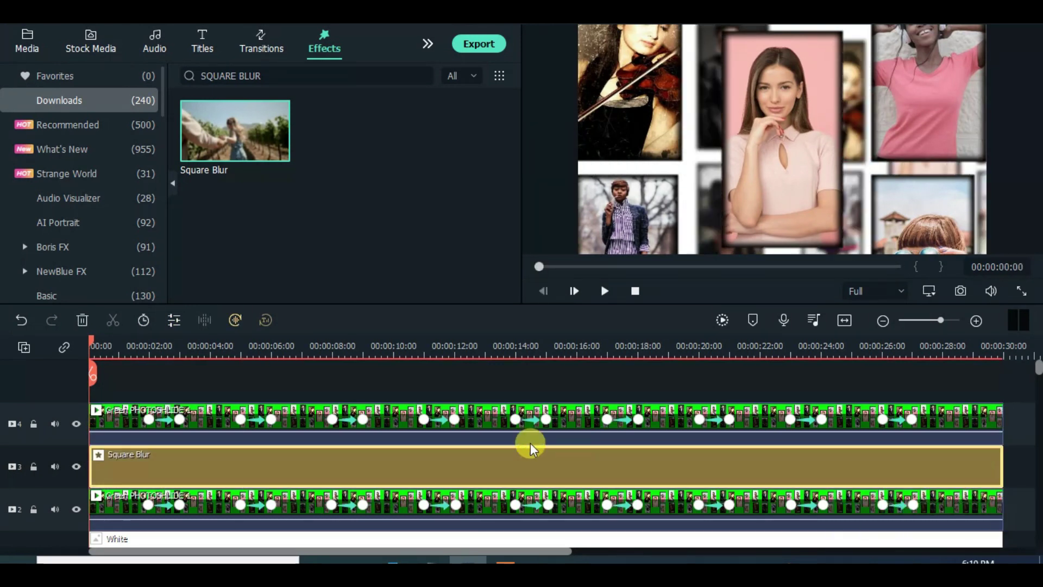
double_click(330, 468)
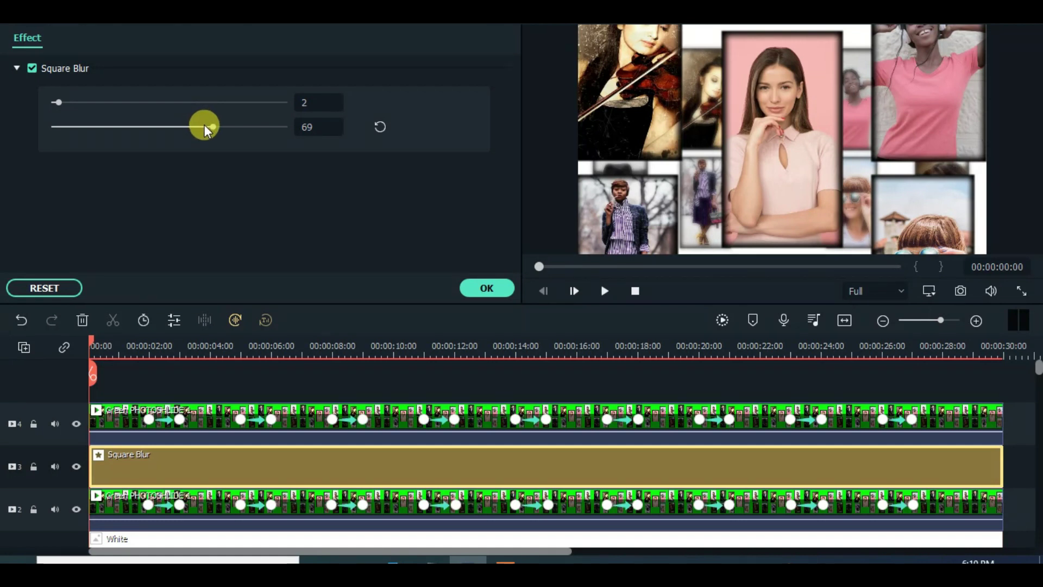
click(487, 288)
Render and play the timeline to check the blurred background, pause it, and return to the start
click(722, 321)
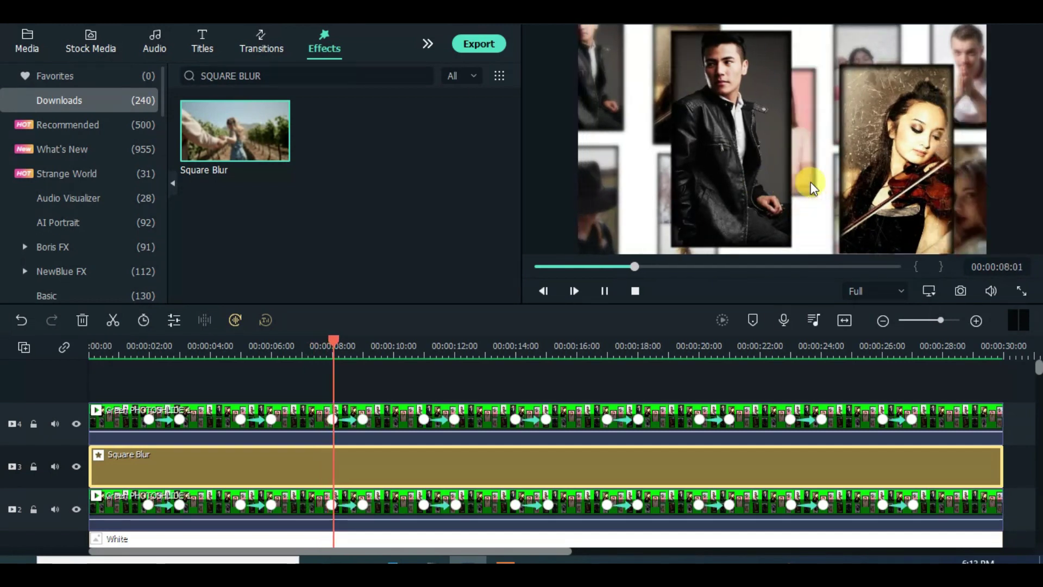
click(603, 292)
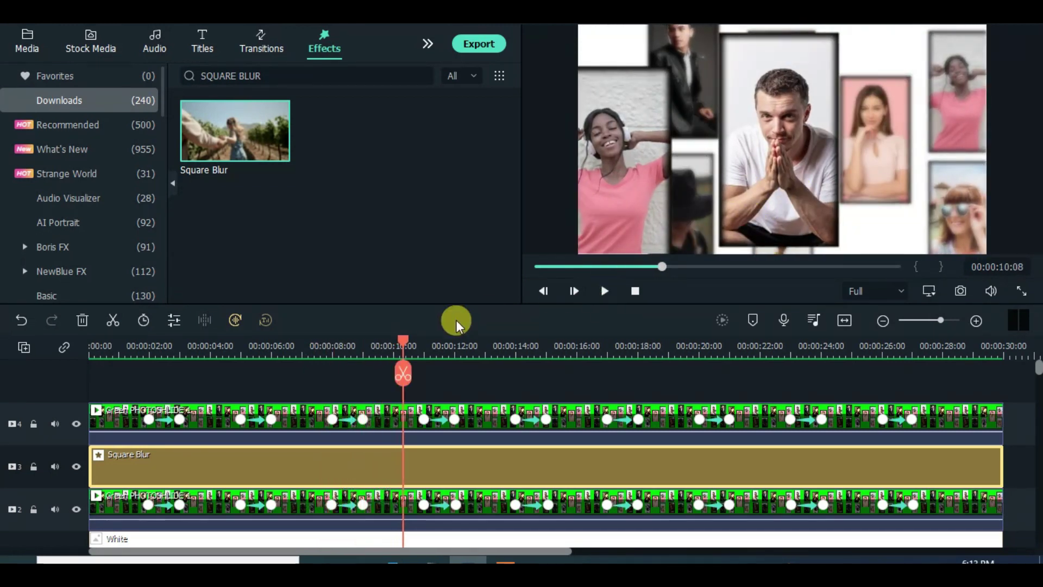
click(536, 267)
Search the effects for TILT, place Tilt-shift Circle on track 5 at 2 seconds, and trim it to end at 3 seconds
drag(93, 342, 146, 346)
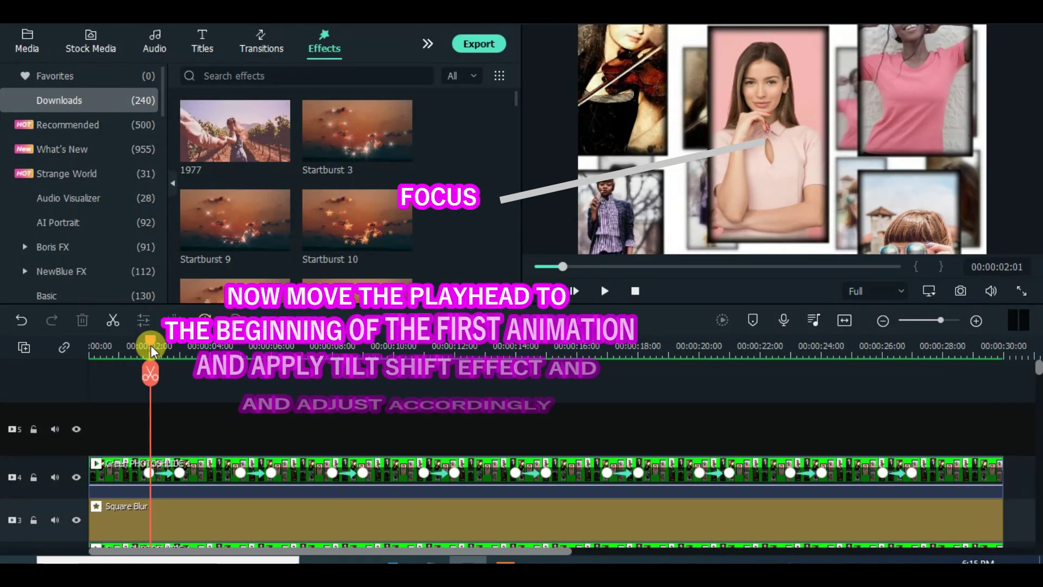
click(281, 75)
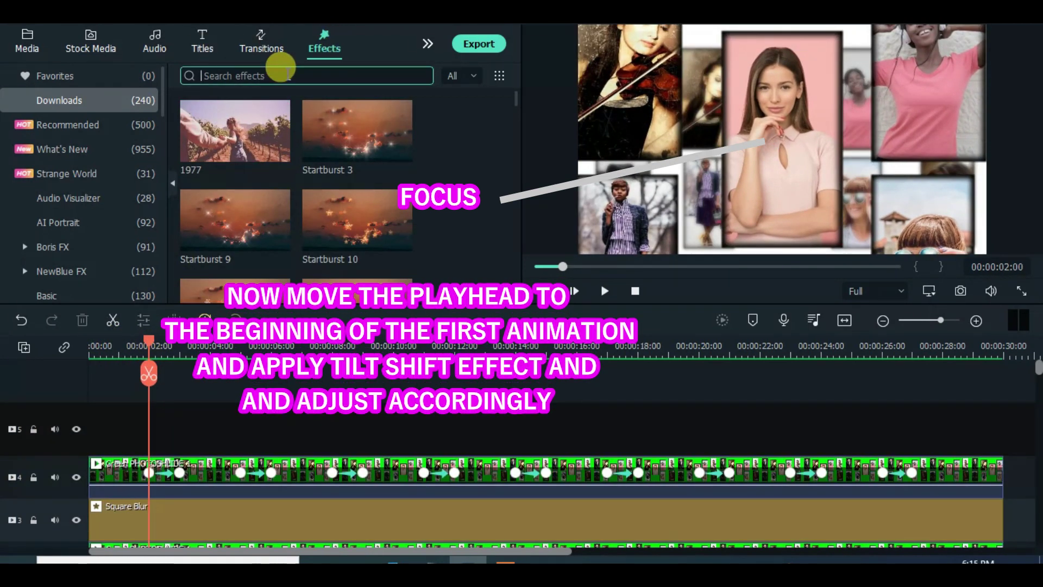
key(Return)
drag(207, 138, 166, 426)
drag(302, 432, 180, 426)
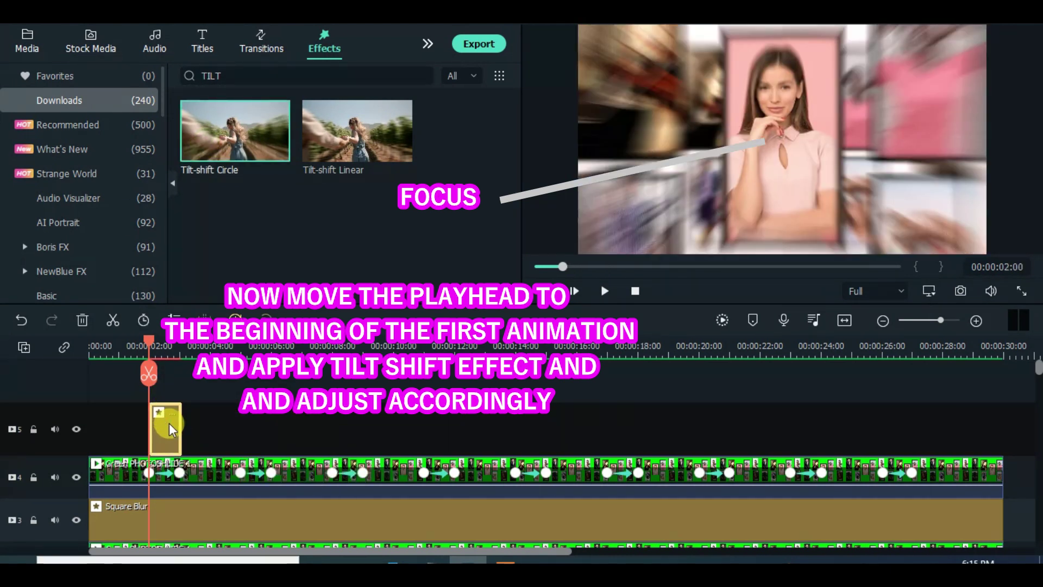
Set the Tilt-shift Circle's first parameter to 1.00 and second to 0.33, keeping its centre on the middle photo at 0.50, 0.50
double_click(172, 430)
drag(729, 115, 770, 136)
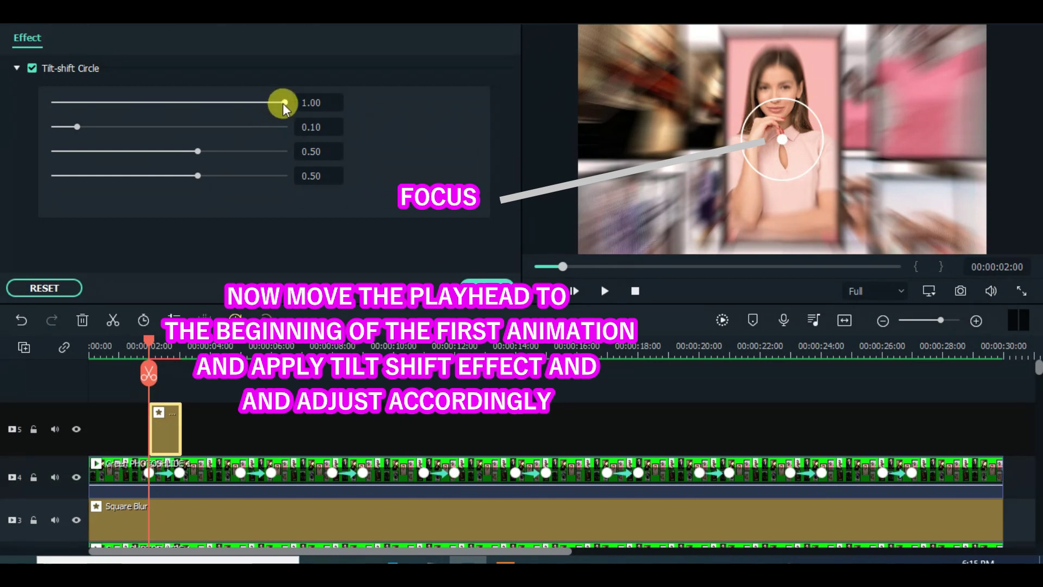
drag(265, 102, 287, 102)
drag(81, 125, 130, 126)
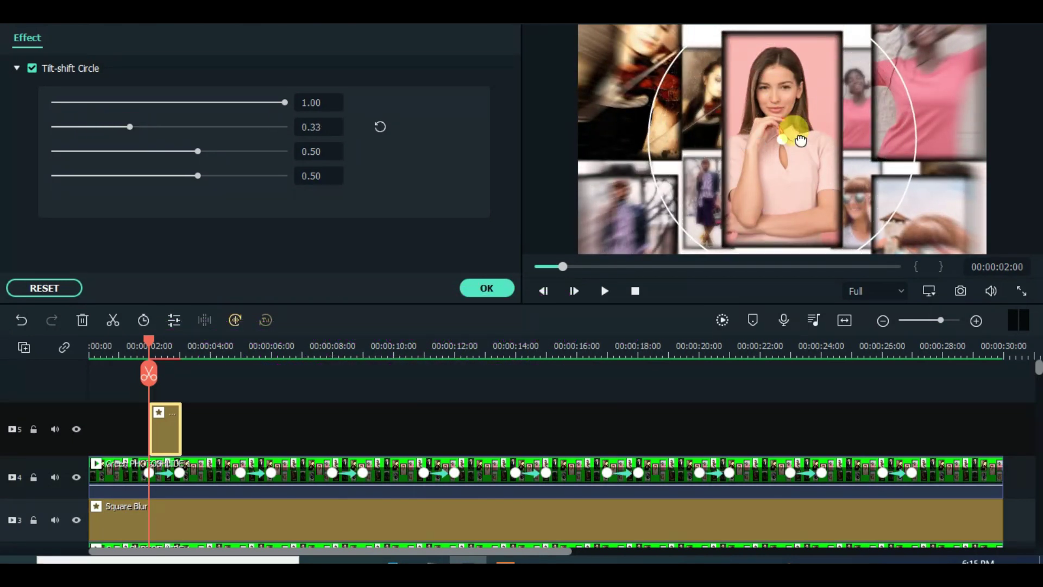
Copy the Tilt-shift Circle clip, toggle the timeline's link setting, and paste a copy on track 5 at 5 seconds
right_click(174, 429)
click(214, 103)
click(68, 347)
drag(151, 342, 241, 344)
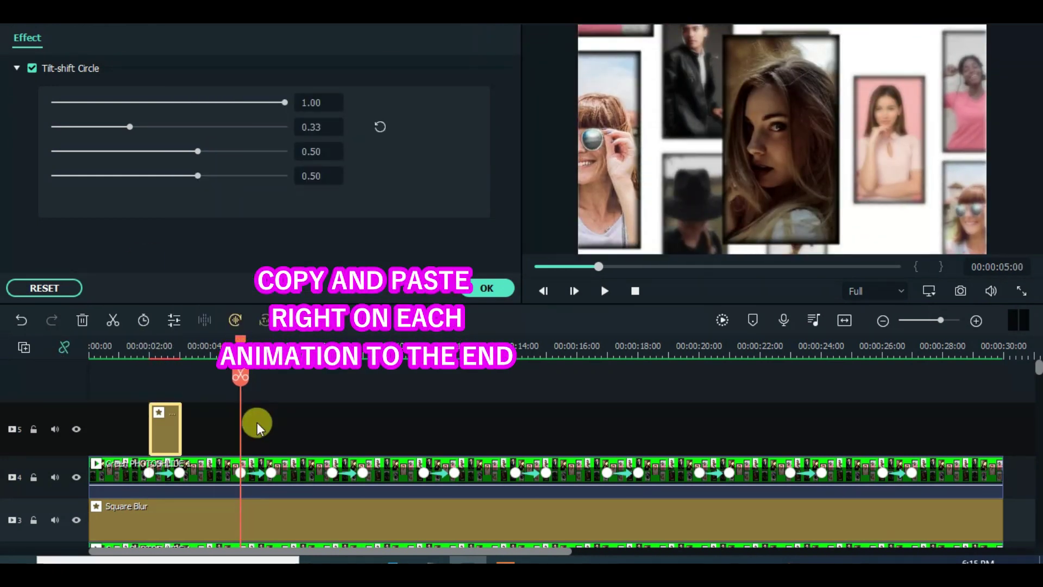
key(ctrl+v)
Paste Tilt-shift Circle copies on track 5 at the animation starts near 8 and 11 seconds
right_click(348, 413)
click(379, 124)
drag(365, 343, 424, 344)
right_click(440, 427)
click(463, 123)
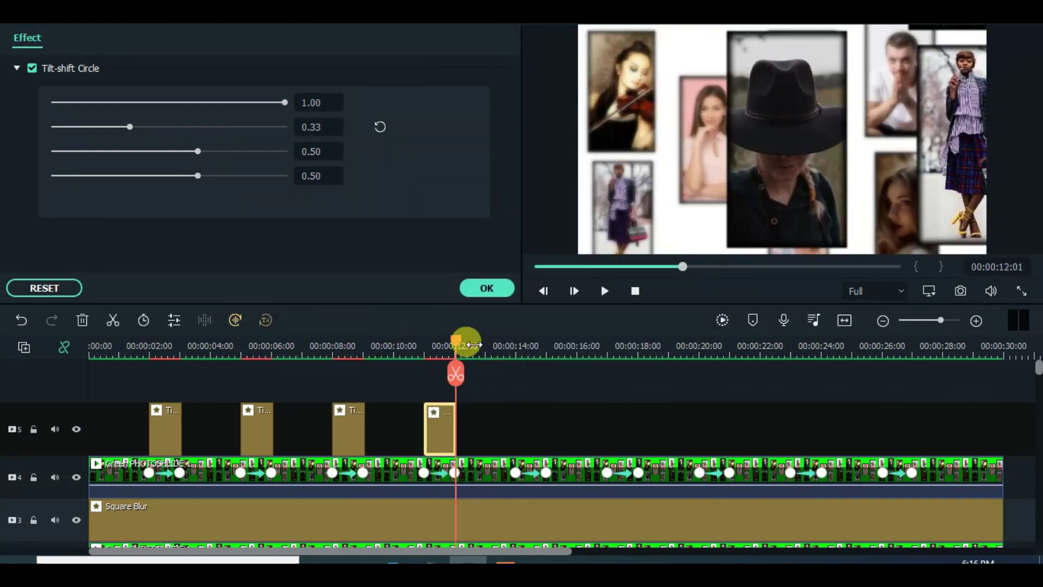
Paste Tilt-shift Circle copies on track 5 near 14 and 17 seconds, and move the playhead to 20 seconds
right_click(538, 430)
click(574, 125)
drag(548, 342, 699, 354)
right_click(623, 430)
click(661, 122)
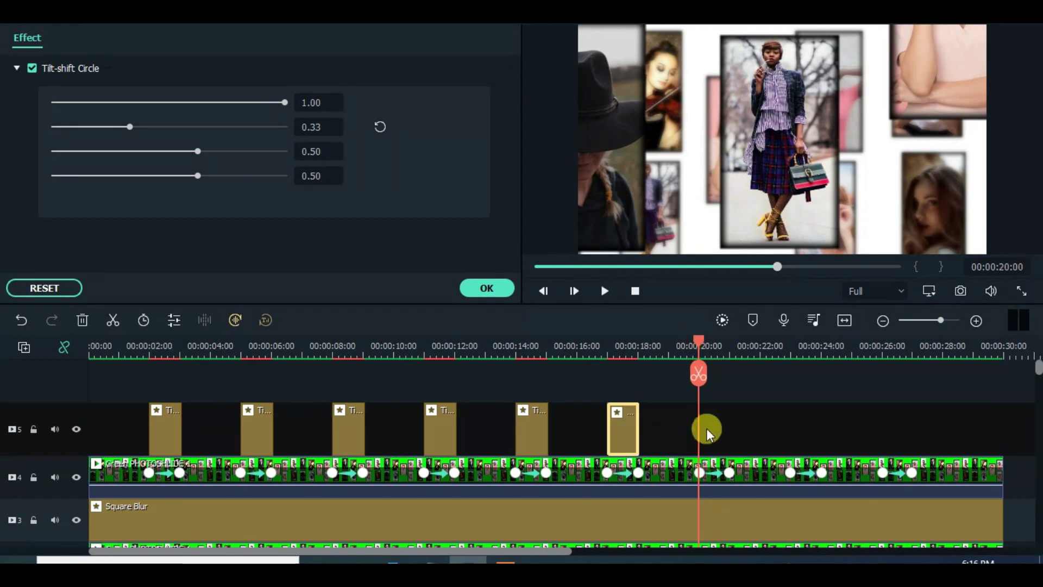
Paste Tilt-shift Circle copies on track 5 at the animation starts near 20, 23 and 26 seconds
right_click(705, 426)
click(743, 122)
drag(767, 351, 884, 347)
right_click(807, 428)
click(794, 120)
right_click(906, 429)
click(796, 123)
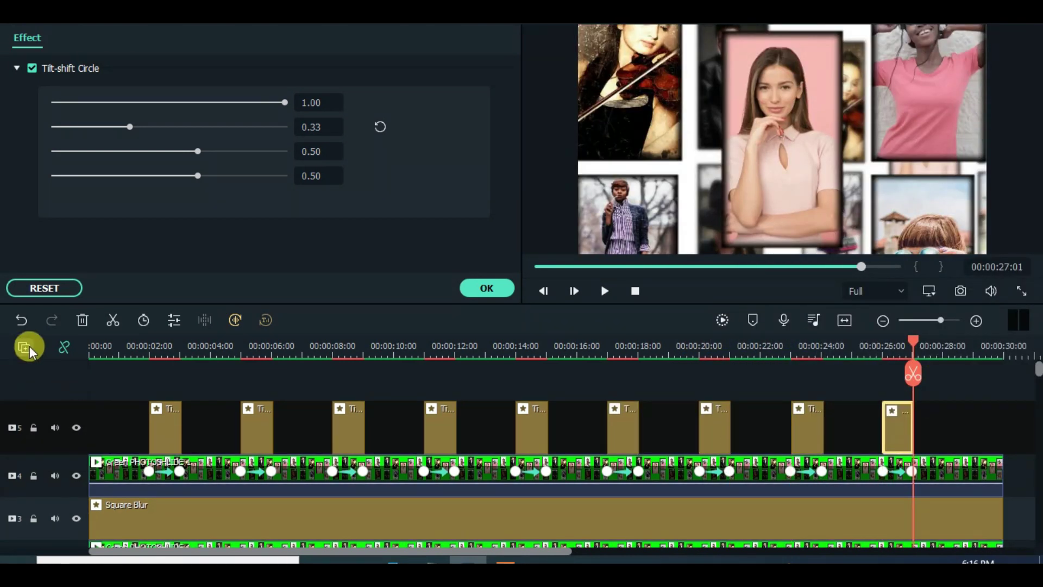
Reduce the timeline's track height and close the Tilt-shift Circle settings
click(27, 348)
mouse_move(109, 466)
click(275, 488)
click(478, 280)
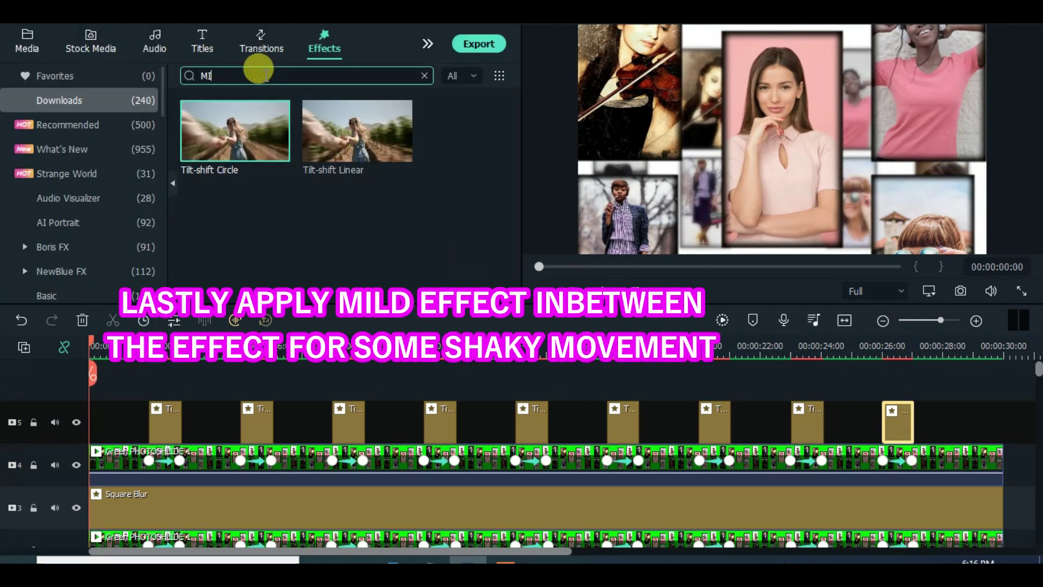
Search the effects for MILD and place the Mild effect on track 6 from 3 seconds, trimmed to end at 5 seconds
key(Return)
drag(96, 344, 180, 350)
drag(235, 130, 266, 384)
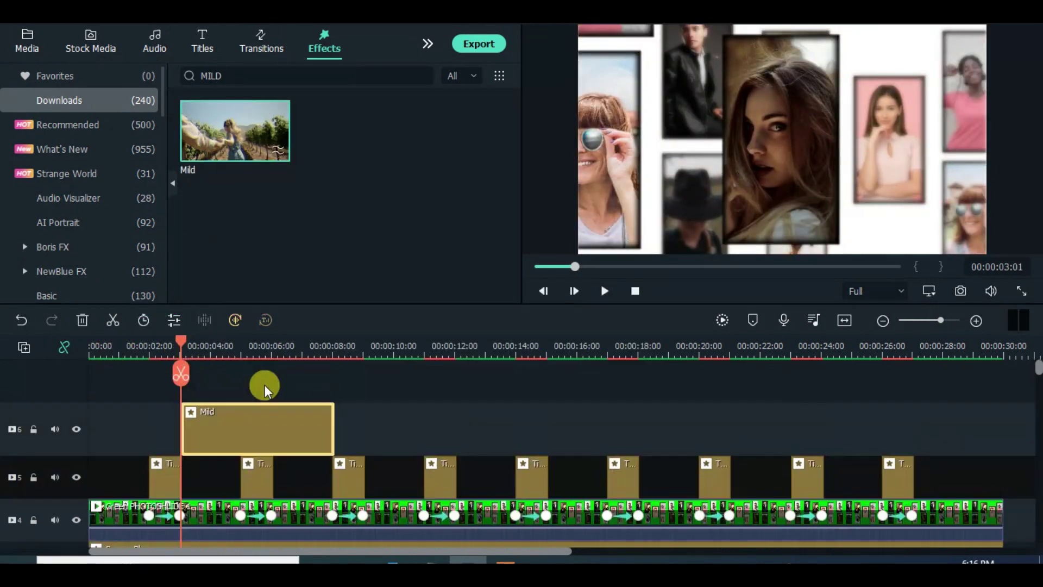
drag(275, 424, 244, 428)
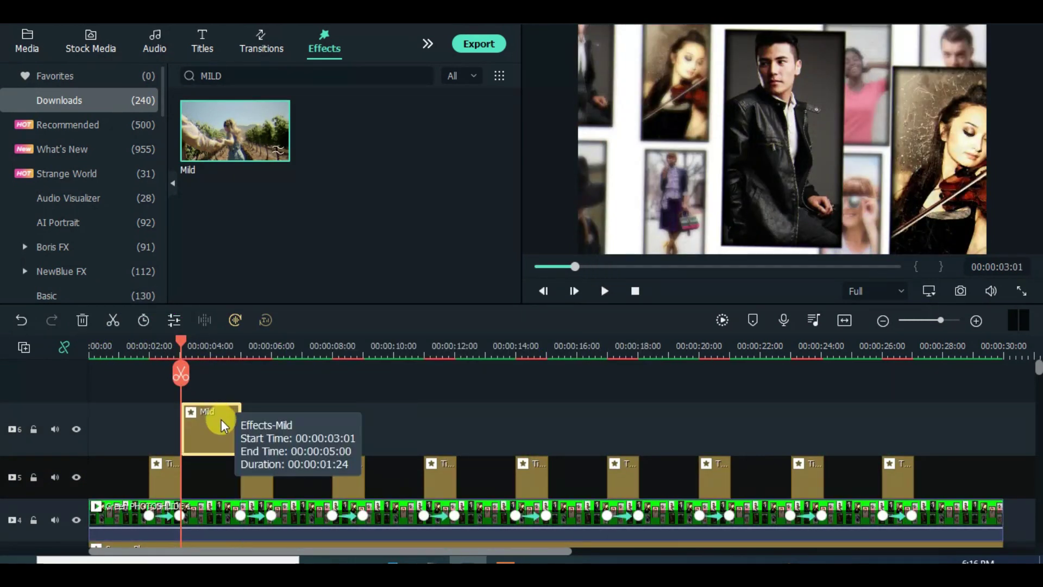
Set the Mild effect's Frequency to 0.20 and copy its clip
double_click(221, 424)
drag(227, 102, 177, 105)
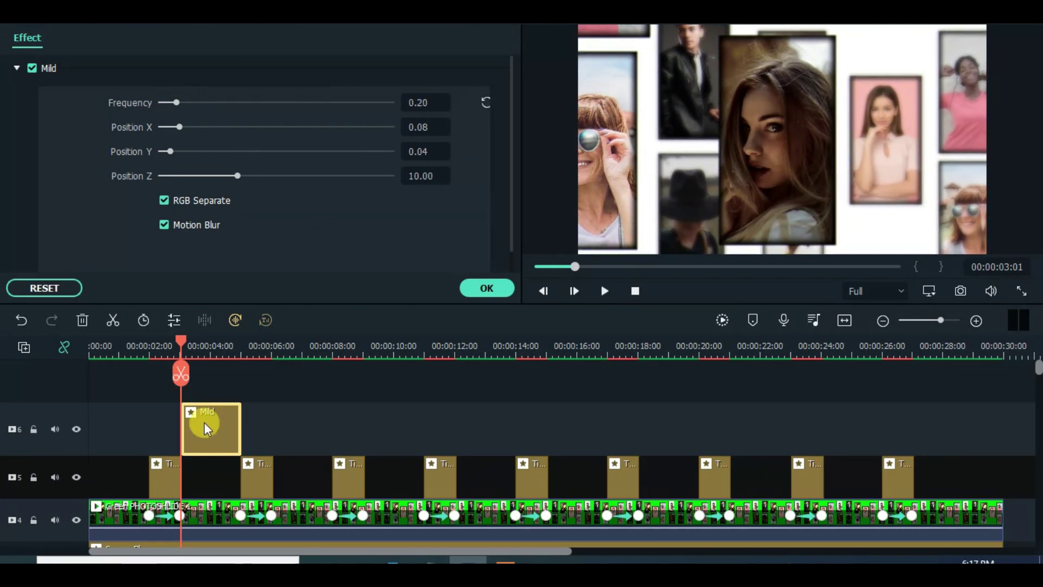
click(77, 405)
Paste Mild copies on track 6 in the gaps between tilt-shift clips, starting near 6, 9 and 12 seconds
right_click(290, 421)
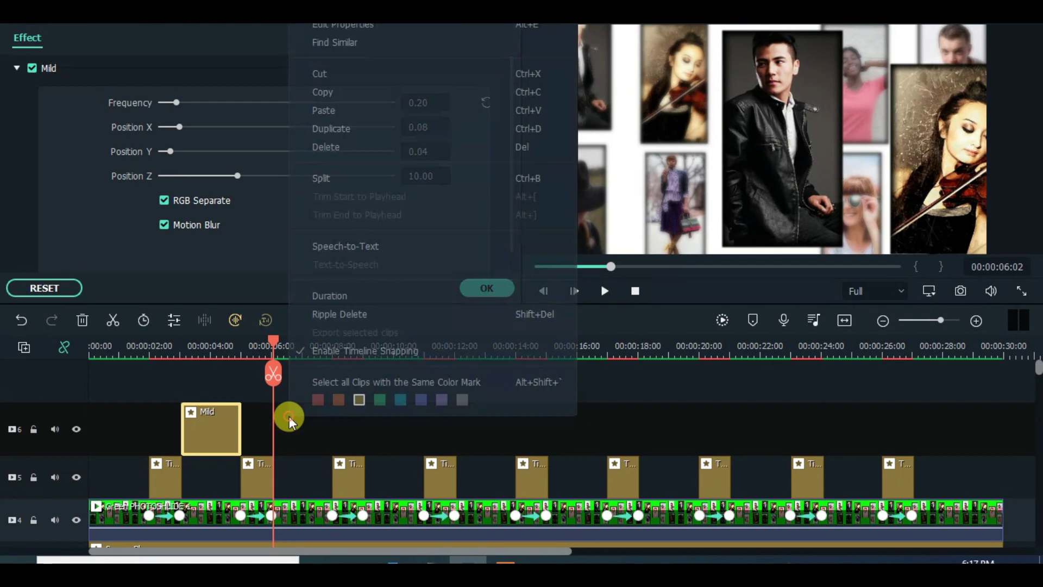
click(326, 110)
drag(334, 345, 915, 347)
right_click(379, 419)
click(400, 115)
right_click(478, 422)
click(516, 120)
Paste Mild copies on track 6 in the gaps starting near 15, 18, 21 and 24 seconds
right_click(570, 429)
click(592, 126)
right_click(657, 429)
click(708, 131)
right_click(749, 427)
click(790, 129)
right_click(832, 429)
click(799, 123)
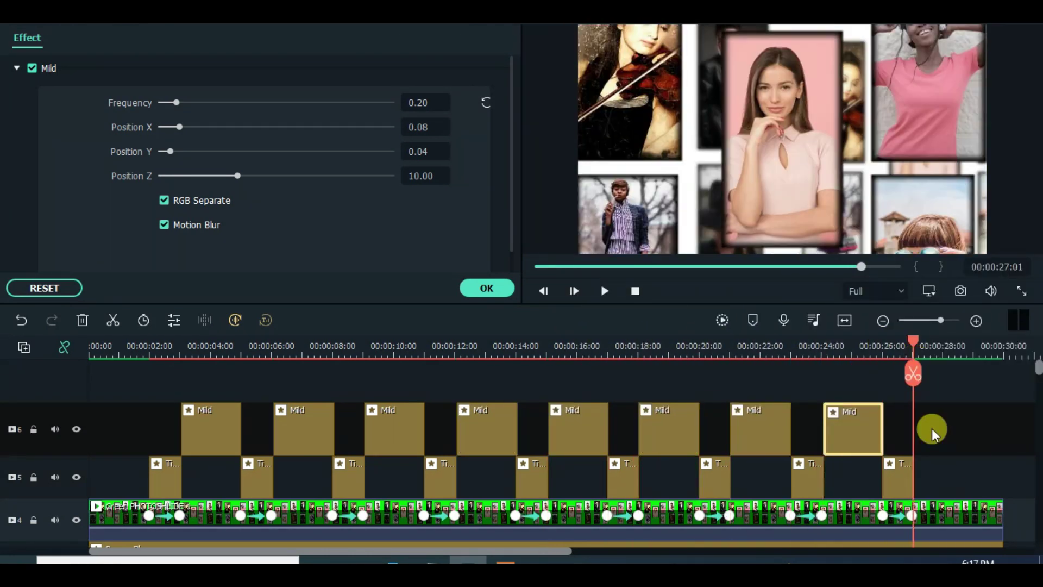
Paste Mild copies on track 6 from 27 seconds to the project's end and from the start to about 2 seconds
key(ctrl+v)
click(977, 395)
click(535, 266)
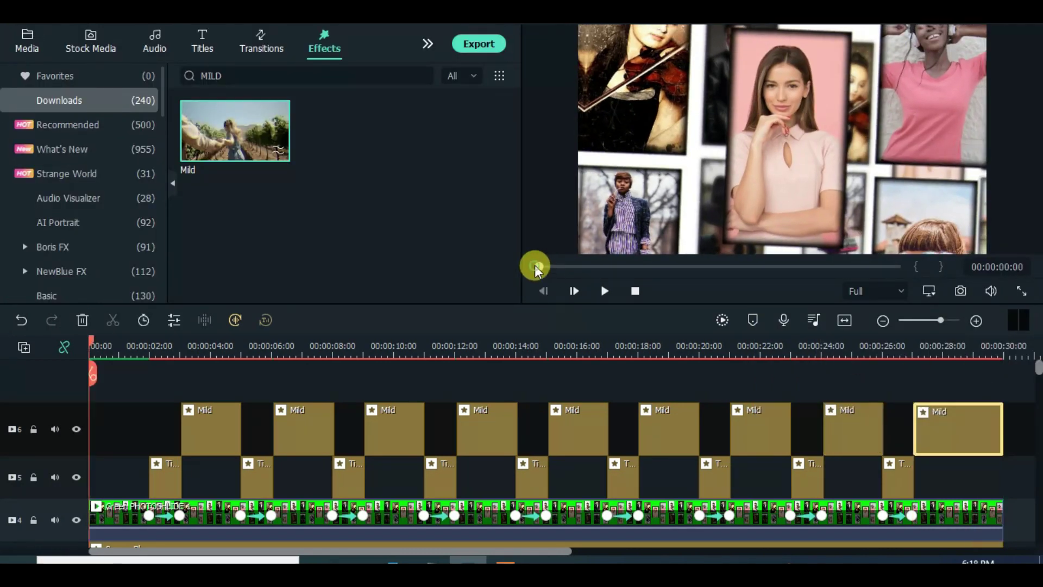
right_click(116, 429)
click(140, 137)
drag(136, 348, 90, 348)
Reduce the height of the timeline tracks so the effect layers fit in view
click(24, 348)
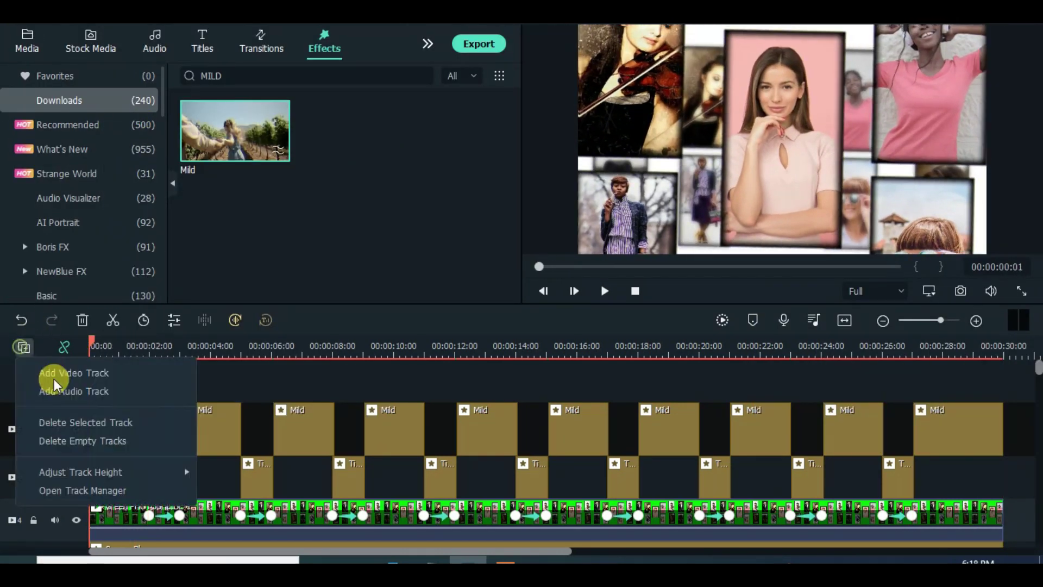
mouse_move(80, 471)
click(261, 490)
mouse_move(1039, 368)
mouse_down()
mouse_move(1034, 489)
mouse_move(1036, 376)
mouse_up()
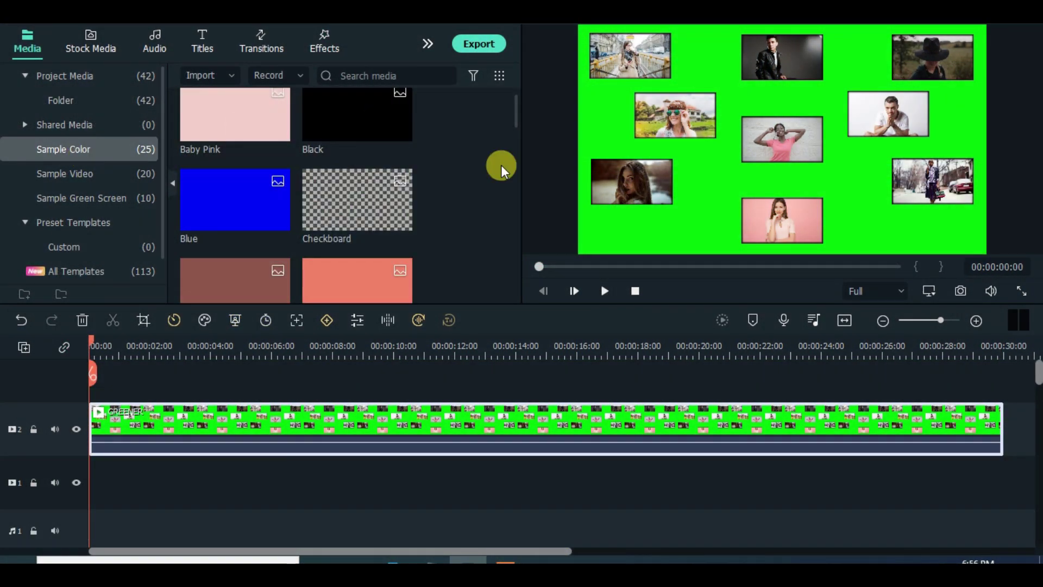
Place the White sample color on track 1 beneath the GREENER clip and extend it to the clip's end
scroll(501, 164, down, 6)
drag(357, 259, 98, 481)
drag(241, 481, 474, 485)
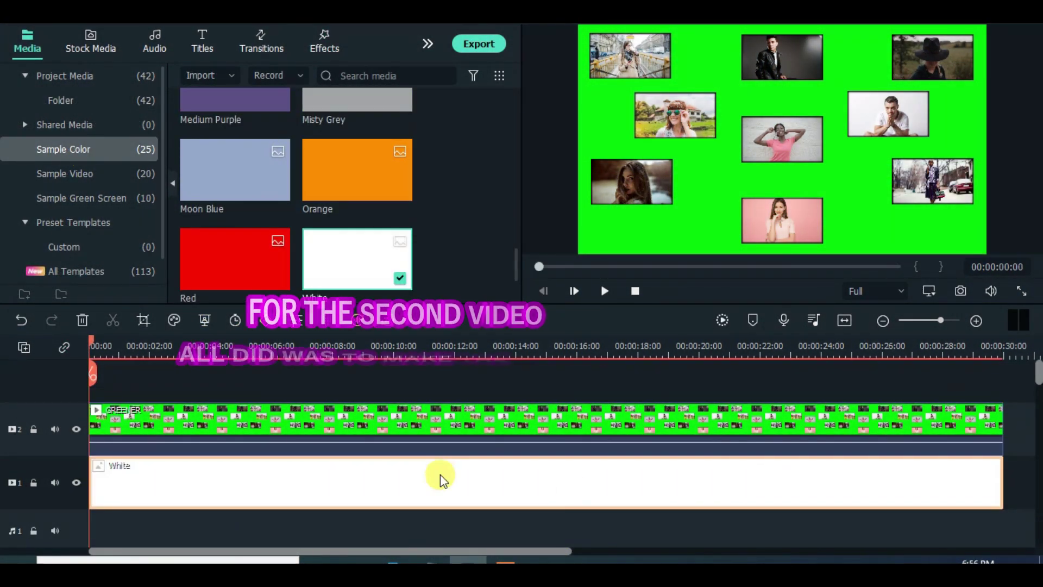
Enable Chroma Key on the GREENER clip and sample its green background as the key color
double_click(298, 419)
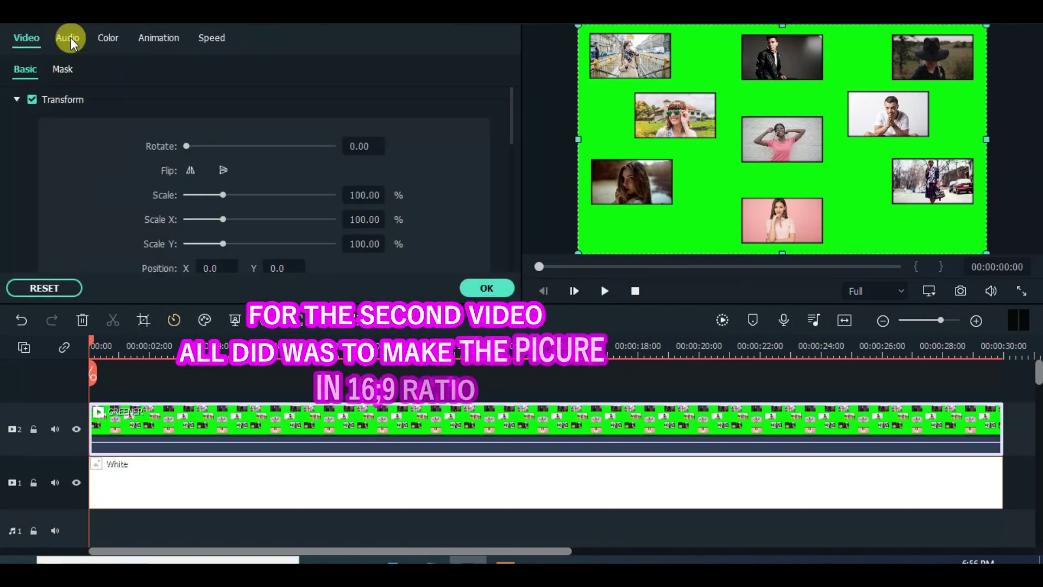
click(26, 197)
drag(509, 136, 509, 171)
click(254, 170)
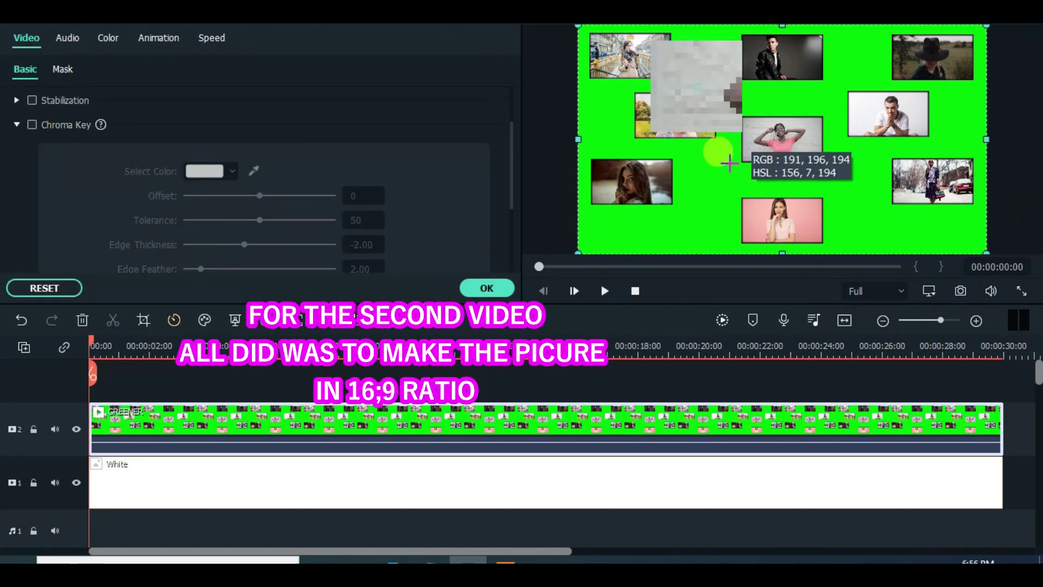
click(748, 77)
Reduce the track height in the second project's timeline
click(25, 347)
mouse_move(163, 472)
click(220, 472)
Copy the keyed GREENER clip, add a video track, and paste the copy on track 3
right_click(316, 420)
click(359, 85)
click(25, 348)
click(64, 374)
right_click(97, 472)
click(143, 102)
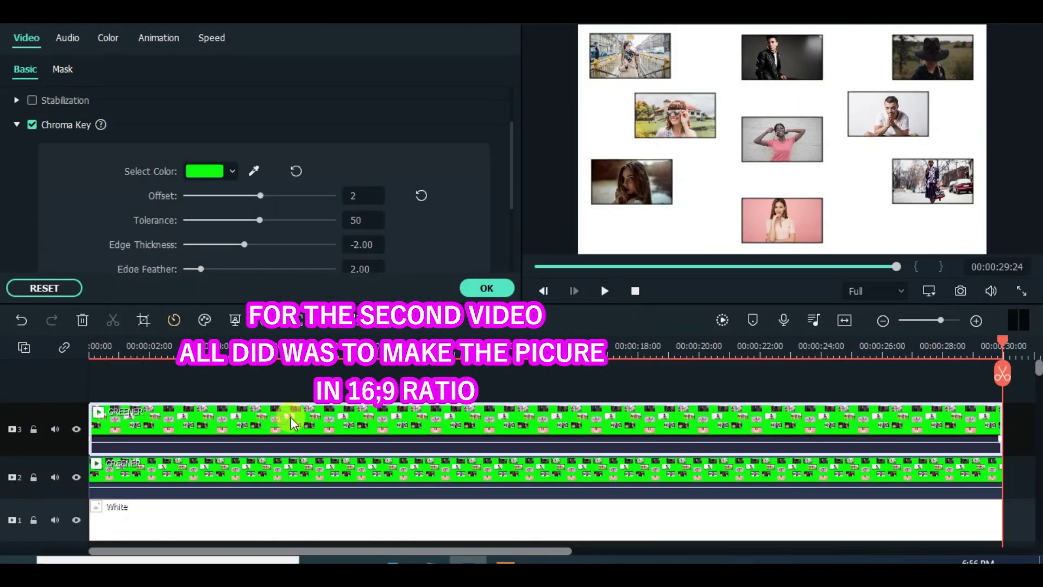
Scale the GREENER copy on track 3 to 389.58%
drag(511, 161, 530, 100)
click(17, 100)
drag(222, 196, 330, 214)
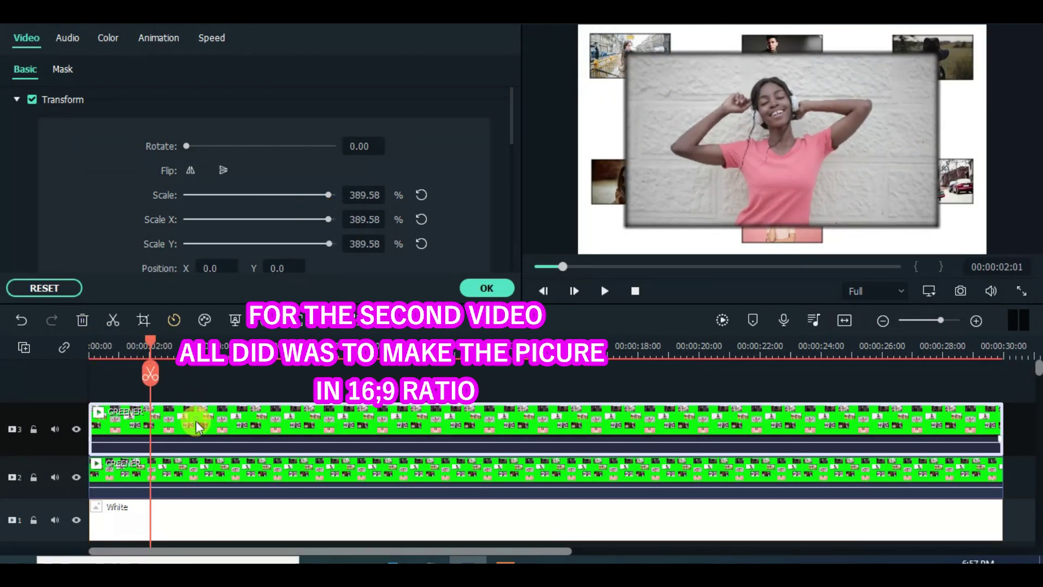
Keyframe the track 3 copy to position -968.8, 268.9 between 2 and 3 seconds, and to 987.5, -533.3 between 5 and 6 seconds
click(174, 321)
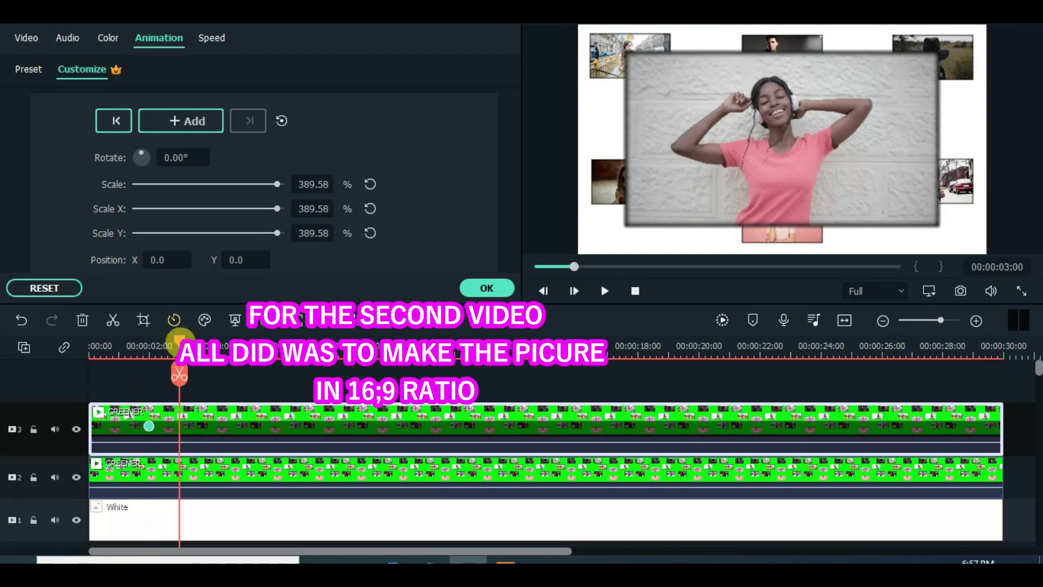
drag(806, 145, 889, 189)
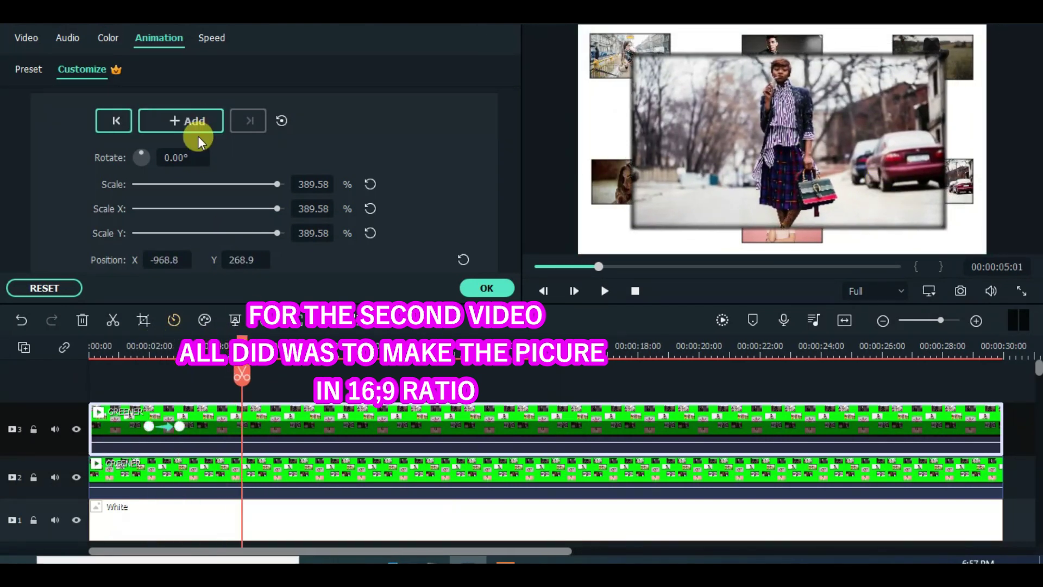
mouse_move(243, 372)
mouse_down()
mouse_move(255, 342)
mouse_move(271, 341)
mouse_up()
drag(720, 121, 726, 199)
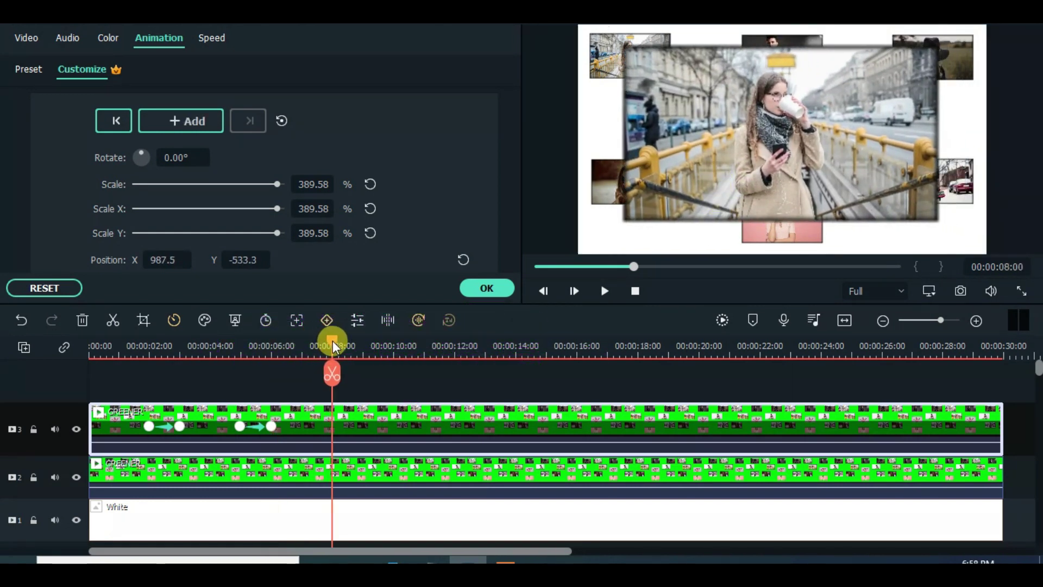
Keyframe the track 3 copy to move to position 0.0, 513.3 between 8 and 9 seconds
drag(328, 341, 363, 341)
click(181, 121)
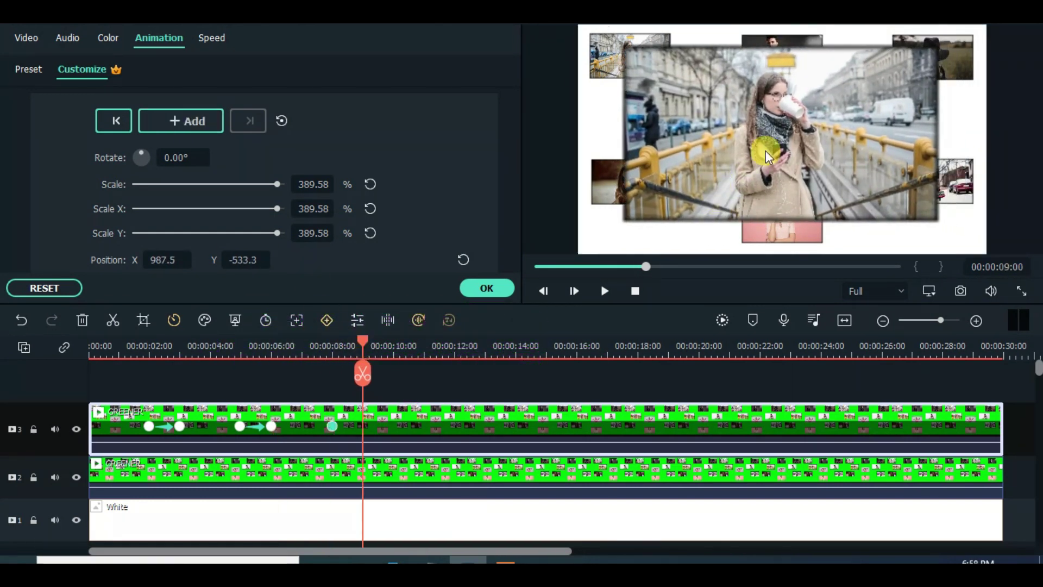
drag(826, 166, 861, 173)
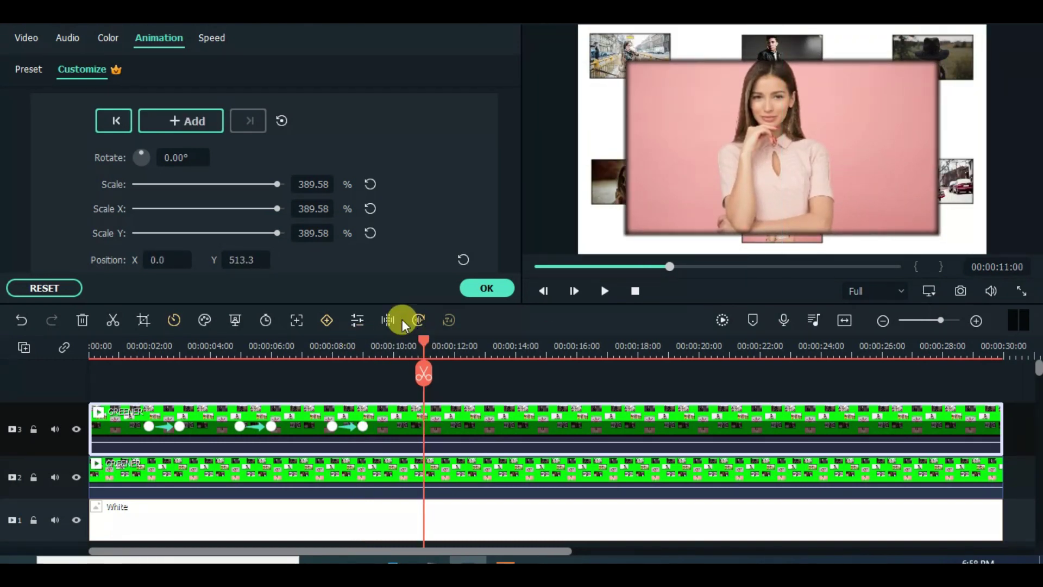
Keyframe the track 3 copy to the hat photo at 12 seconds, position 974.7, 269.2 at 15 seconds, and 17.2, -523.5 at 18 seconds
drag(871, 132, 863, 178)
drag(459, 341, 547, 345)
drag(641, 239, 719, 162)
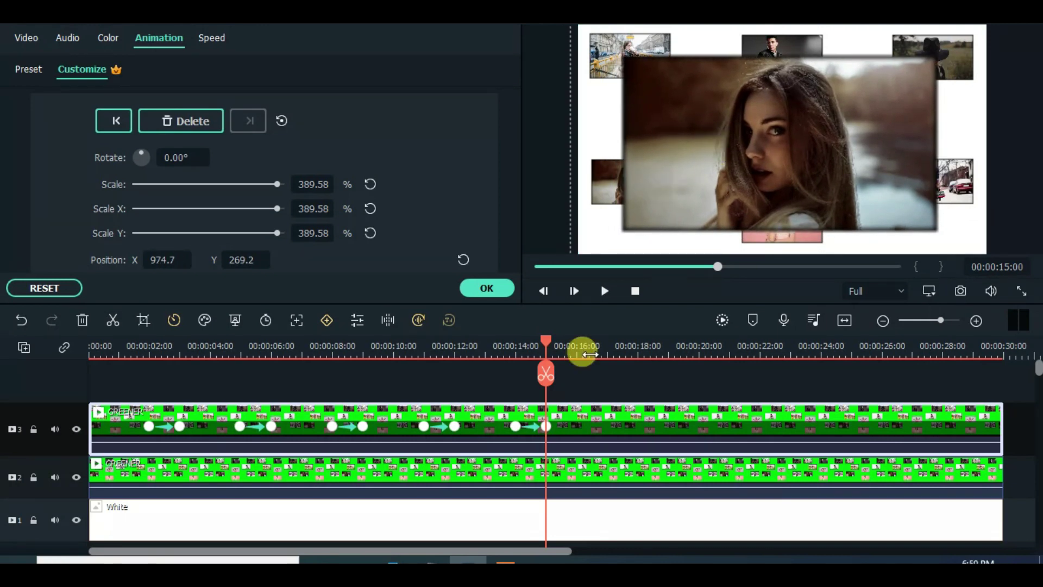
drag(784, 138, 823, 142)
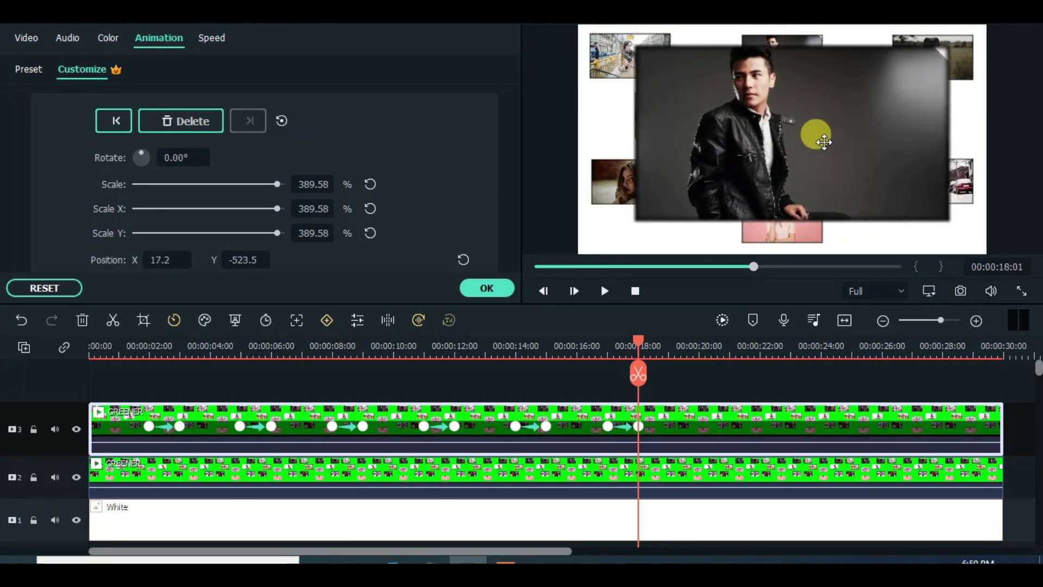
Keyframe the track 3 copy's moves ending at 21, 24 and 27 seconds, using position -688.4, -169.1 at 24 seconds
drag(731, 343, 730, 344)
drag(714, 164, 845, 165)
click(822, 344)
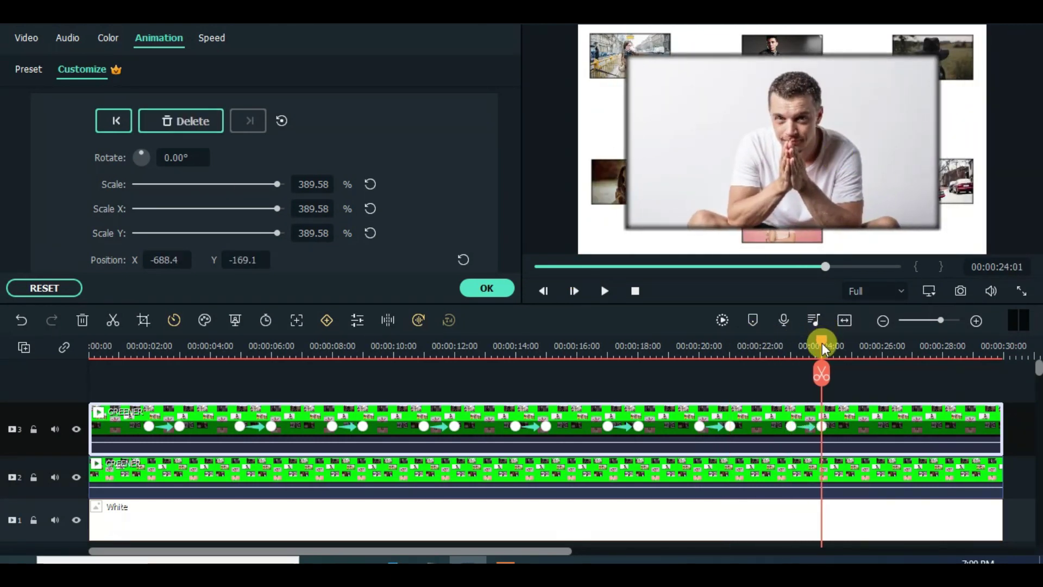
drag(914, 341, 913, 343)
drag(744, 158, 964, 124)
drag(601, 204, 795, 138)
Render the timeline preview and play back the track 3 animation
click(723, 323)
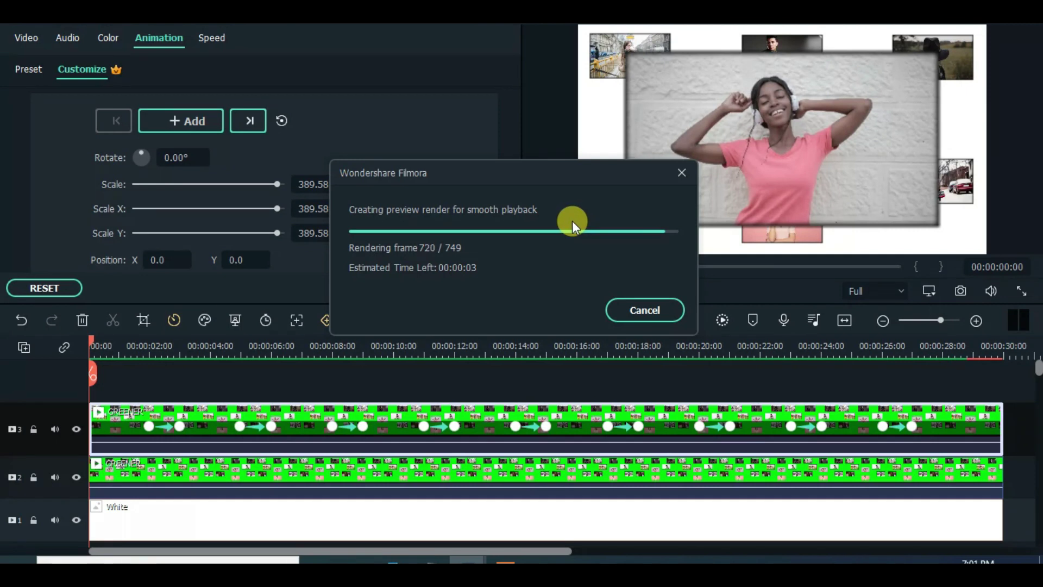
click(607, 293)
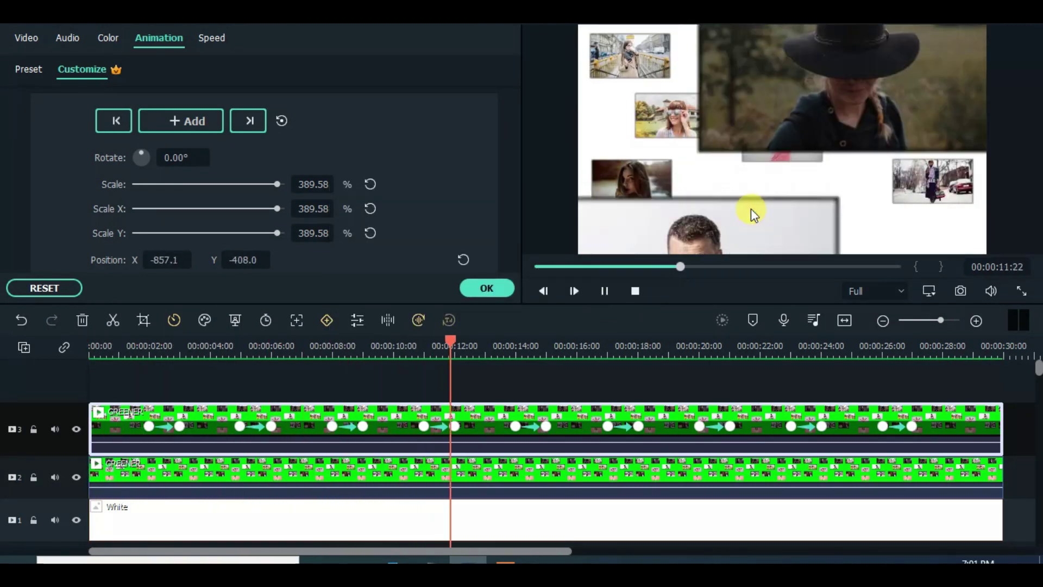
click(604, 291)
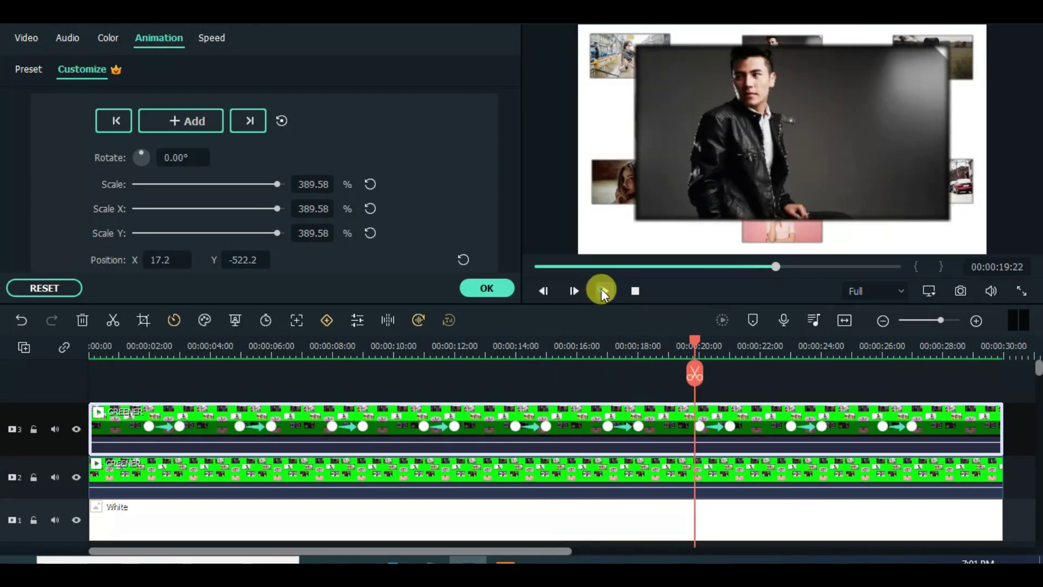
click(636, 292)
Add a keyframe to the track 2 GREENER clip at 2 seconds and set its scale to 150% near 3 seconds
scroll(681, 464, down, 1)
click(148, 354)
click(190, 448)
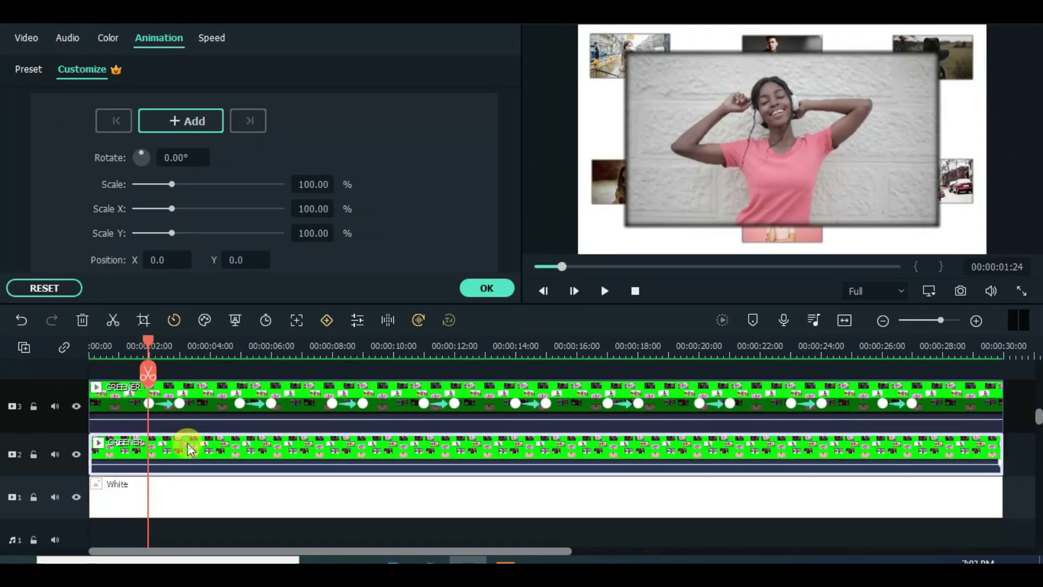
click(192, 121)
drag(149, 348, 188, 324)
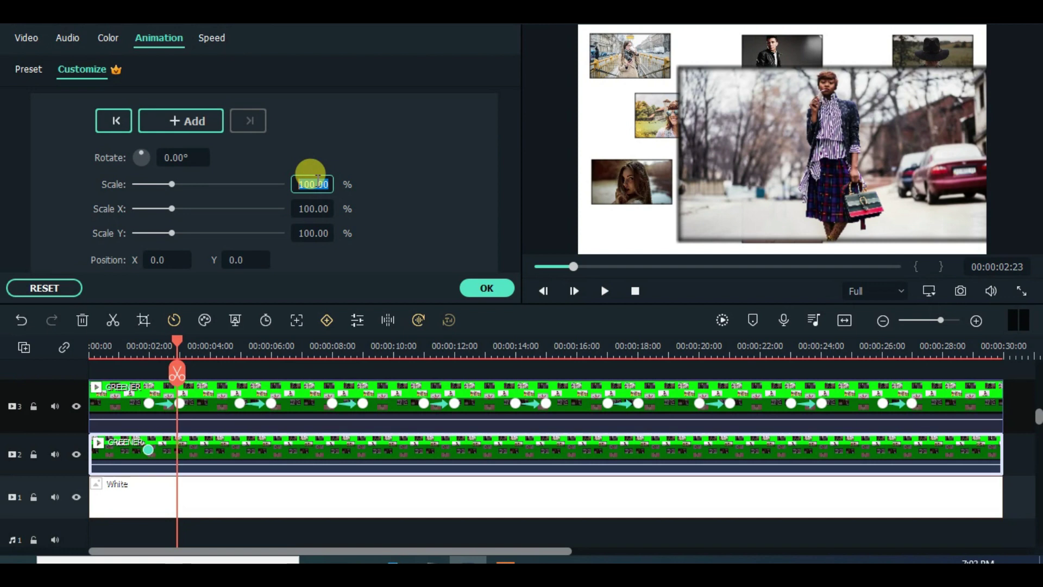
text(150)
key(Return)
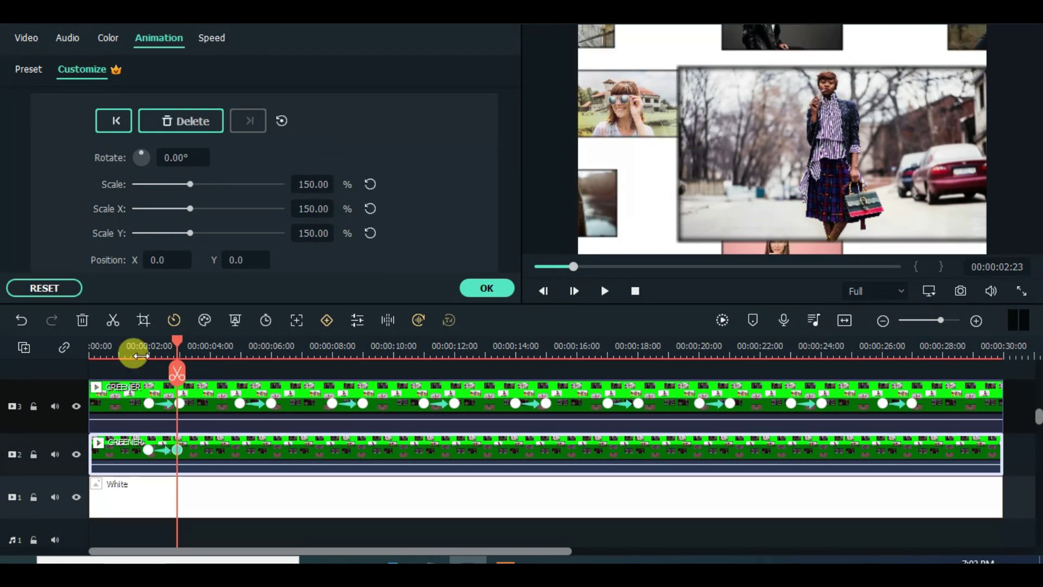
Lock track 3, set the track 2 clip's position to 188.7, -65.0 and scale to 200%, and align that keyframe to 3 seconds
click(33, 406)
mouse_move(695, 163)
mouse_down()
mouse_move(782, 133)
mouse_move(736, 154)
mouse_up()
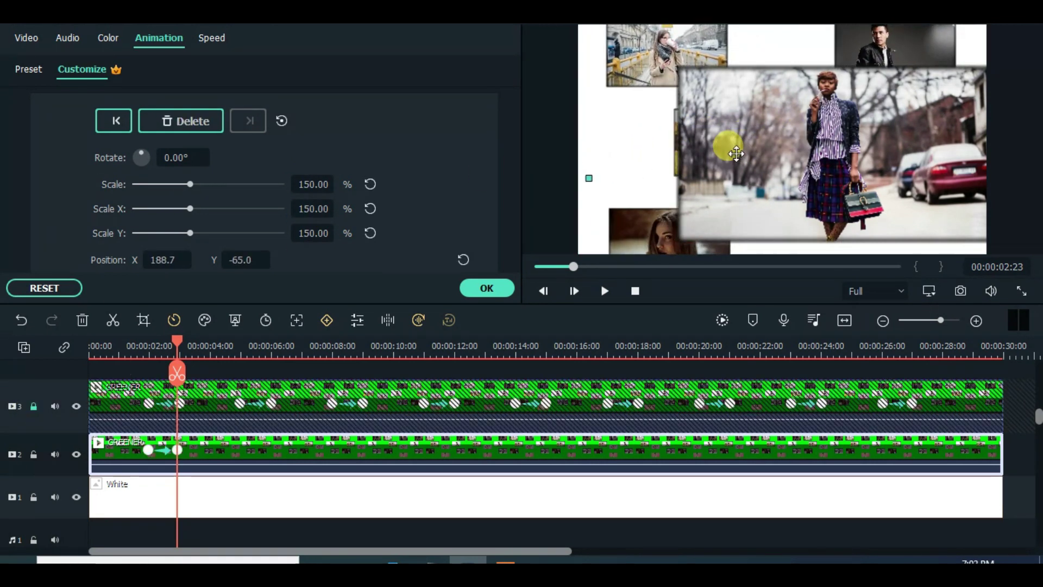
click(307, 186)
text(200)
key(Return)
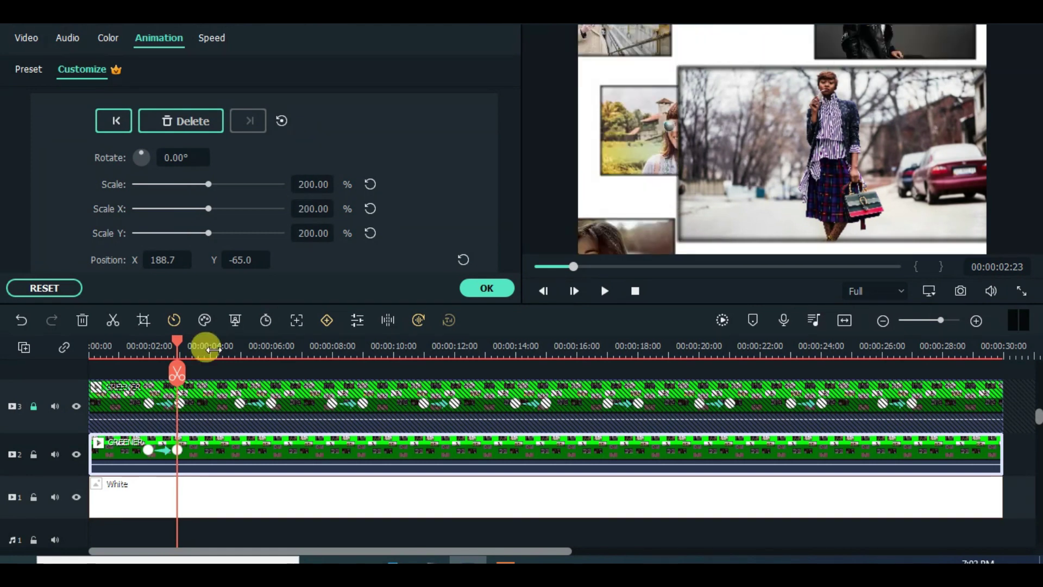
drag(182, 442, 180, 443)
Keyframe the track 2 clip to move to position -327.6, -66.3 between 5 and 6 seconds
drag(178, 349, 294, 338)
click(200, 119)
drag(686, 116, 548, 120)
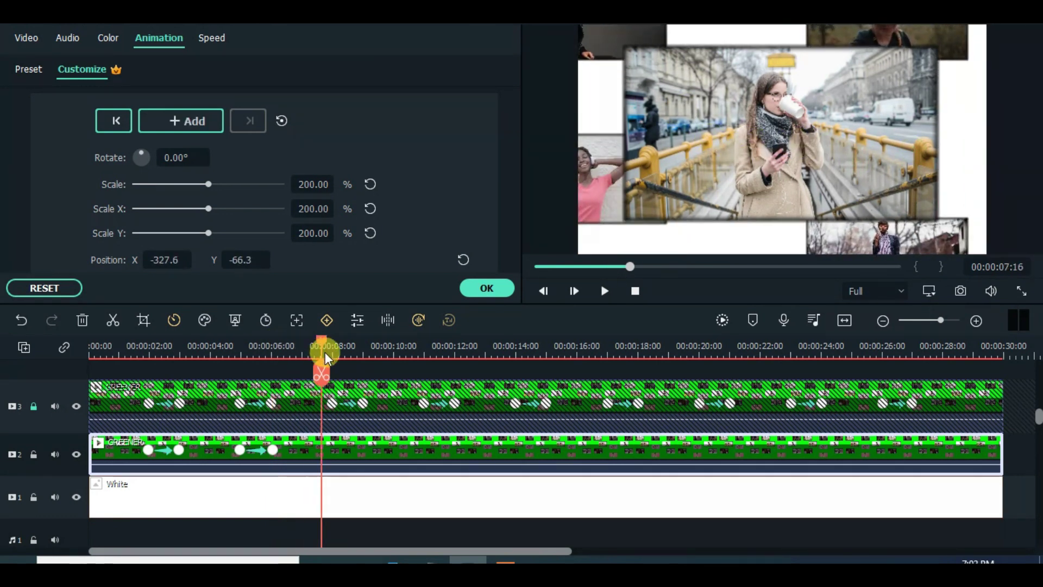
Keyframe the track 2 clip to position 341.0, -164.4 between 8 and 9 seconds, and to -296.4, 30.6 between 11 and 12 seconds
drag(332, 344, 363, 346)
click(190, 120)
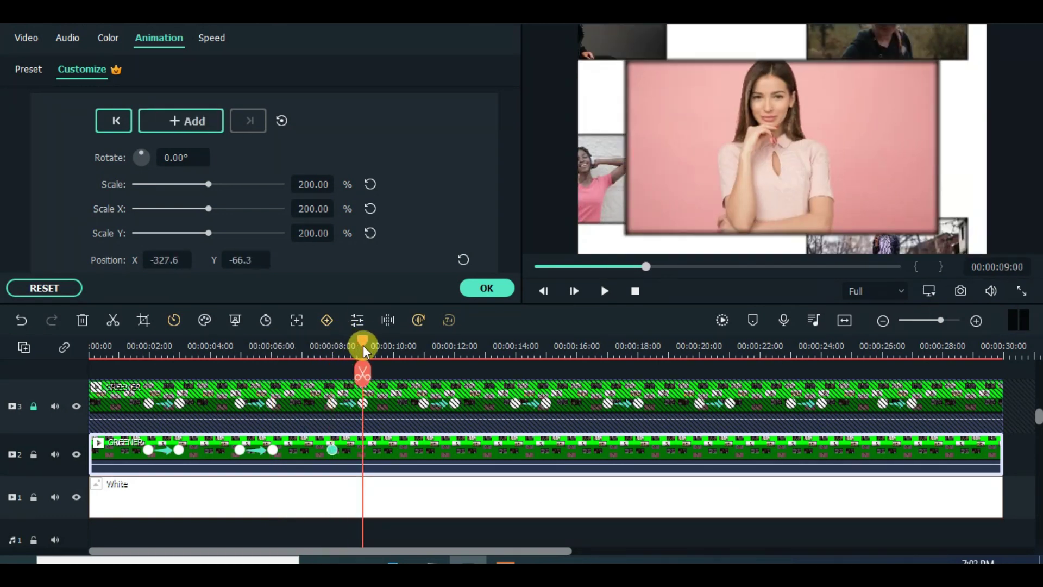
drag(798, 150, 894, 196)
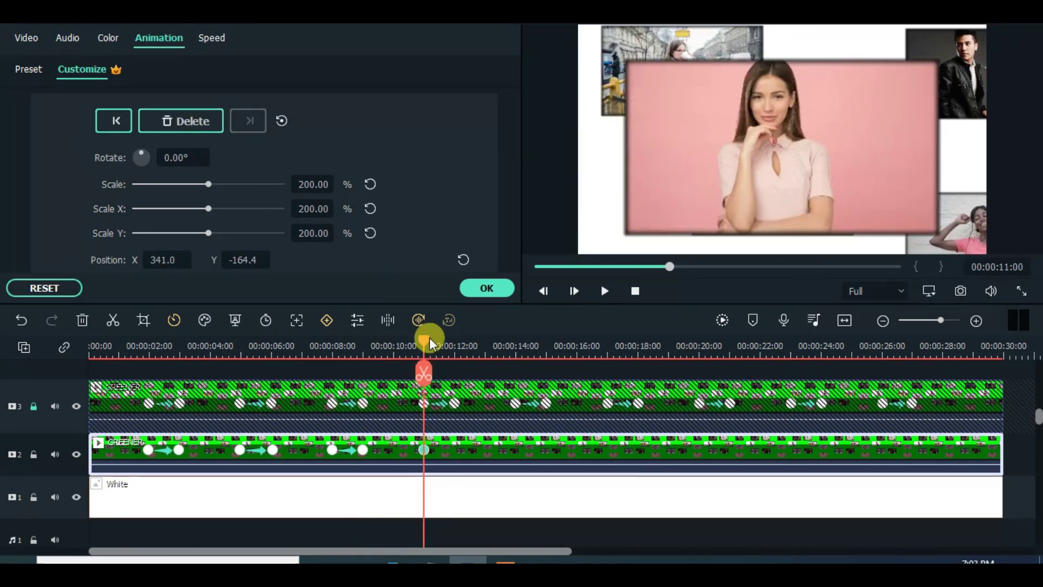
drag(429, 342, 454, 343)
drag(694, 221, 832, 204)
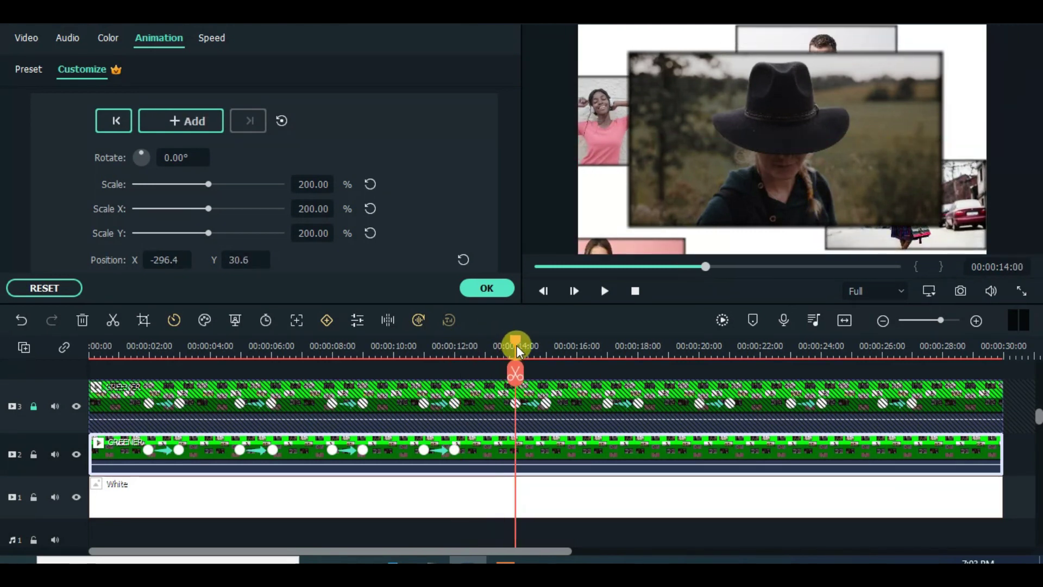
Keyframe the track 2 GREENER clip to move to a new position between 14 and 15 seconds
click(181, 121)
drag(515, 347, 548, 349)
drag(691, 173, 839, 220)
Keyframe the track 2 clip to position 265.8, -168.3 between 17 and 18 seconds, and to -297.6, -17.9 between 20 and 21 seconds
drag(547, 350, 639, 347)
drag(643, 89, 734, 286)
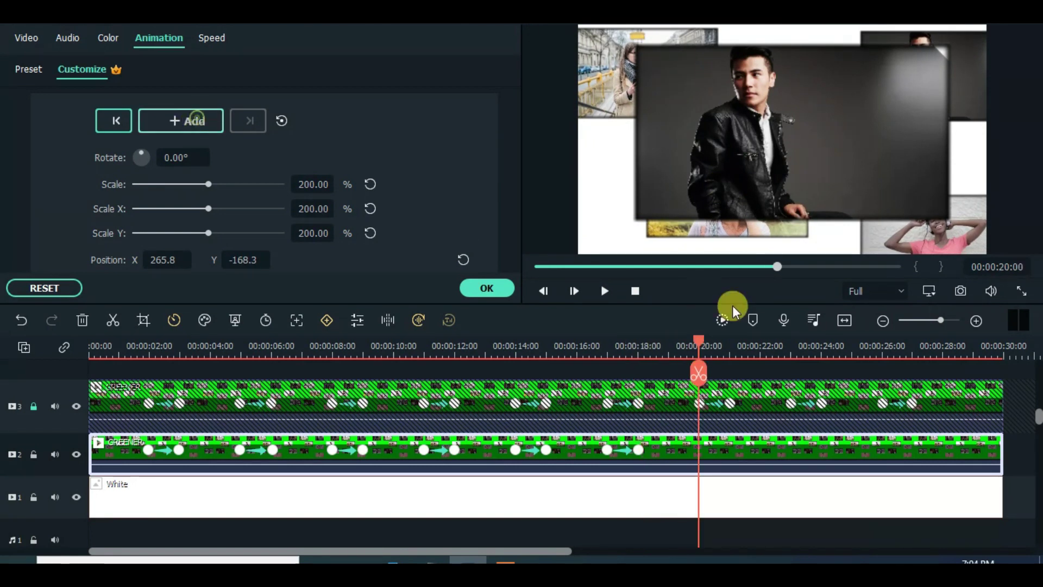
click(730, 346)
drag(897, 221, 851, 189)
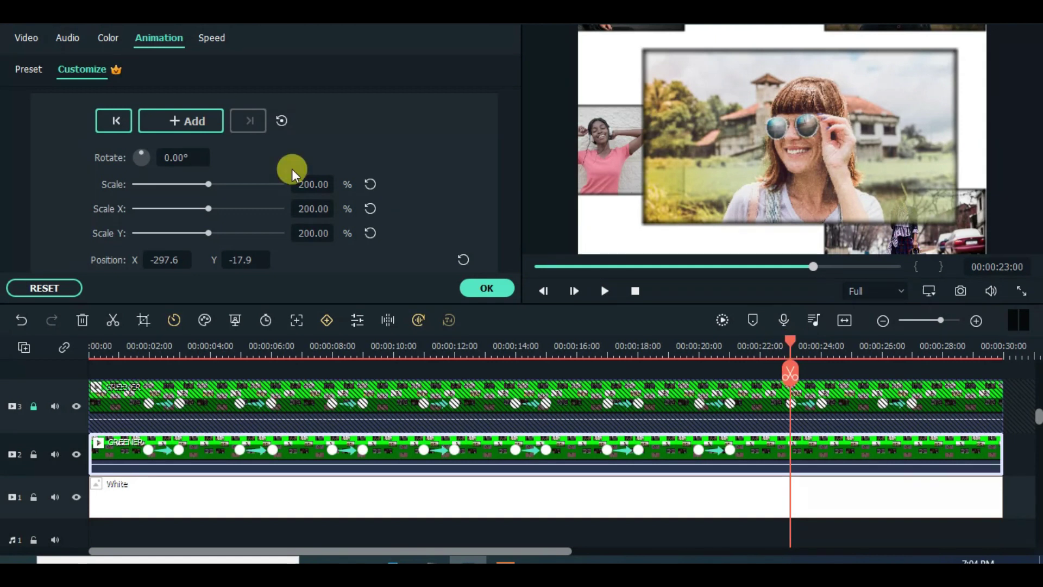
Keyframe further position changes on the track 2 clip between 23 and 24 seconds and between 26 and 27 seconds
drag(778, 138, 908, 156)
drag(870, 341, 914, 346)
click(181, 121)
drag(699, 167, 866, 156)
Render and review the keyframed animation, return to the start, and unlock track 3
click(721, 320)
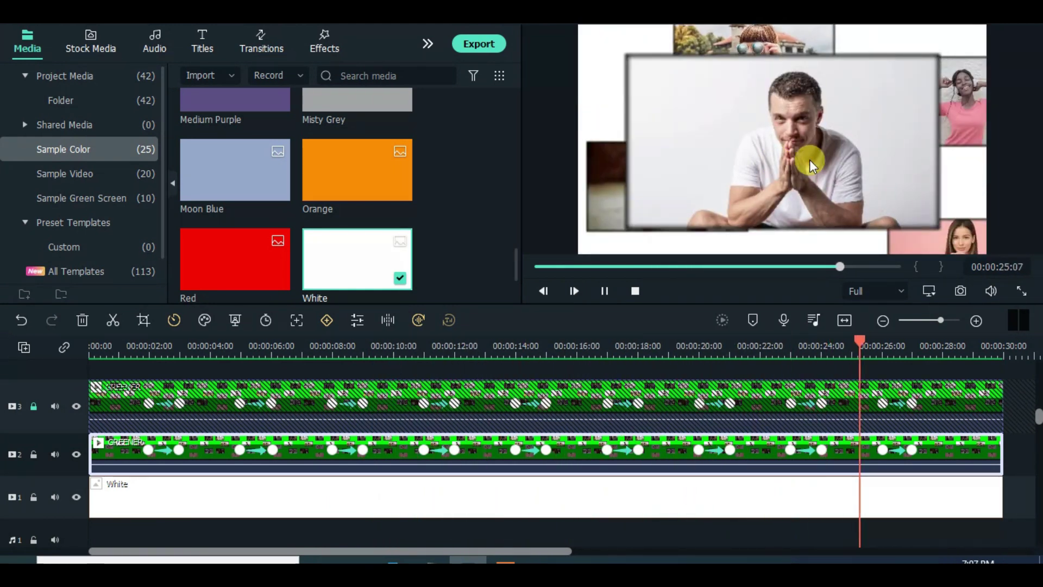
click(535, 267)
click(34, 407)
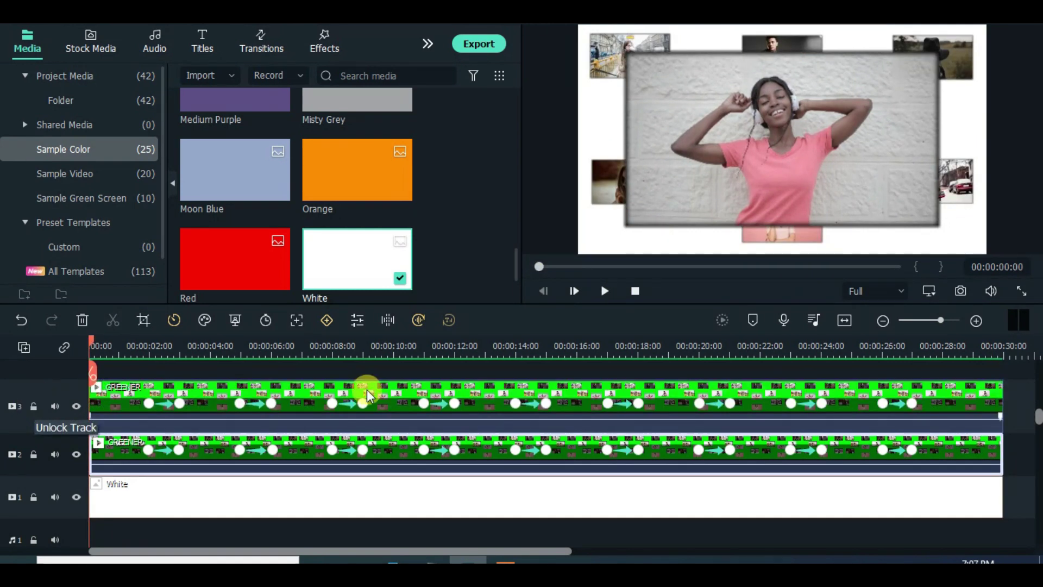
Add a video track and move the track 3 GREENER clip up to track 4, leaving track 3 empty
click(25, 348)
click(76, 371)
click(204, 439)
click(210, 407)
drag(212, 443, 224, 403)
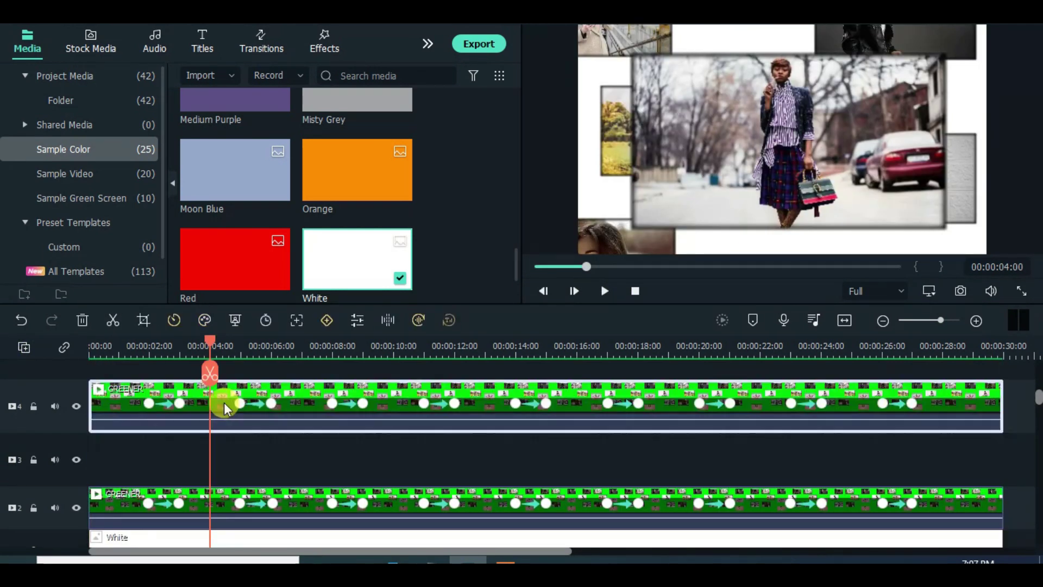
Find the Square Blur effect, add it to track 3 from the start, and extend it to the 30-second end of the clips
click(318, 41)
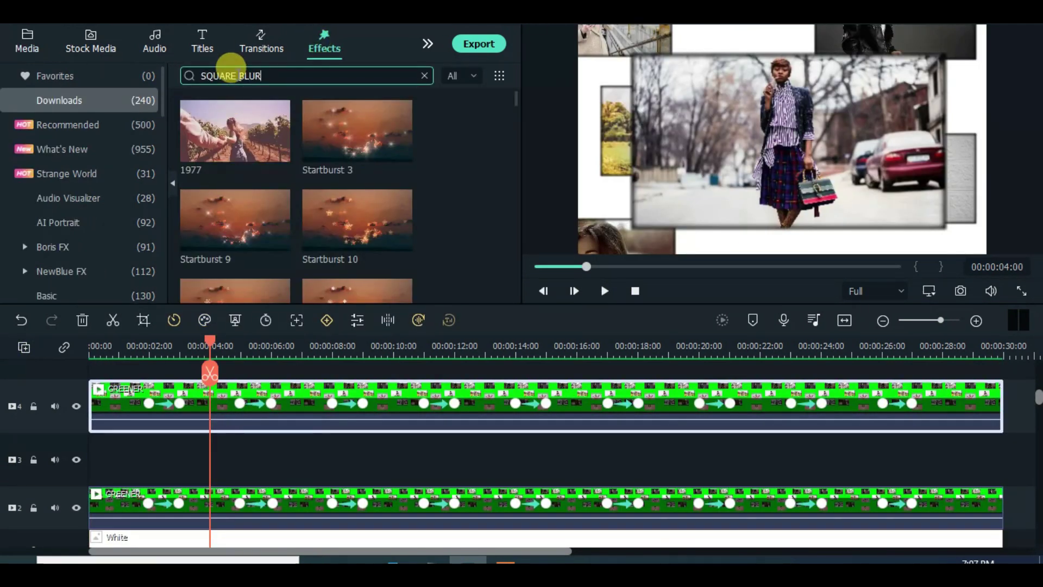
key(Return)
drag(235, 130, 92, 500)
drag(243, 487, 1003, 489)
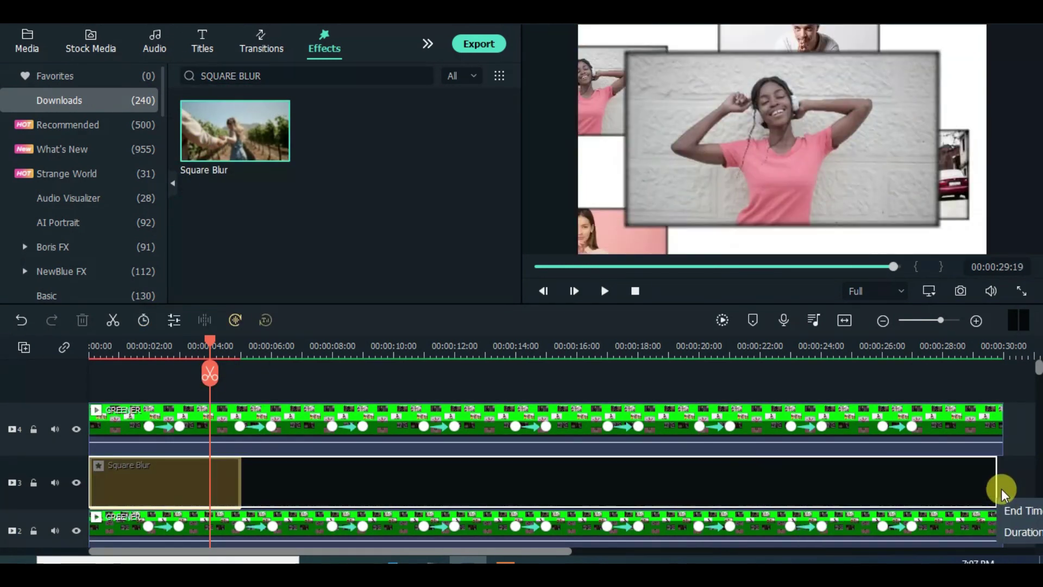
Set the Square Blur effect's two values to 2 and about 61, and accept the settings
drag(207, 342, 91, 343)
double_click(215, 474)
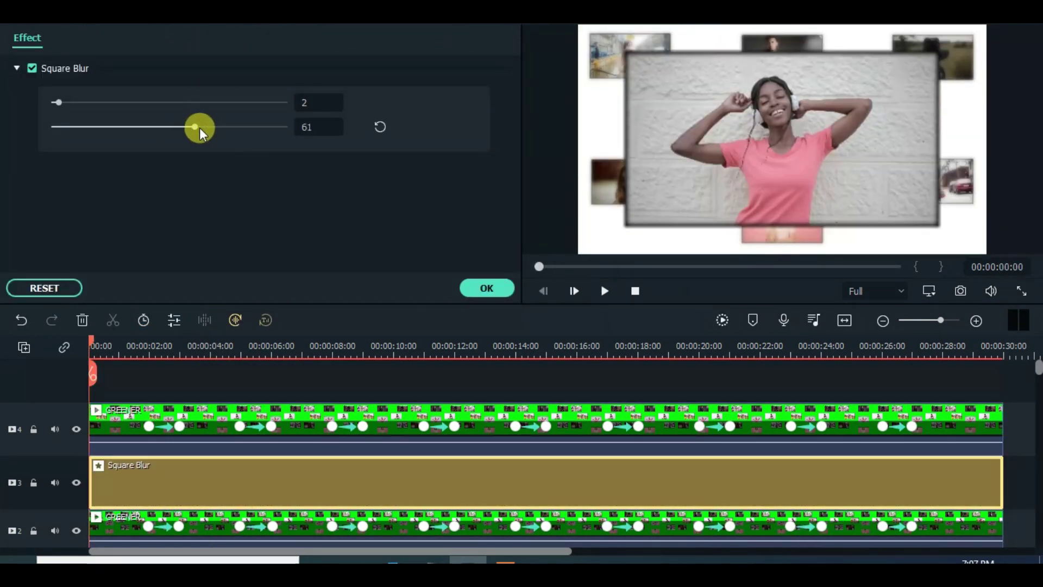
click(486, 288)
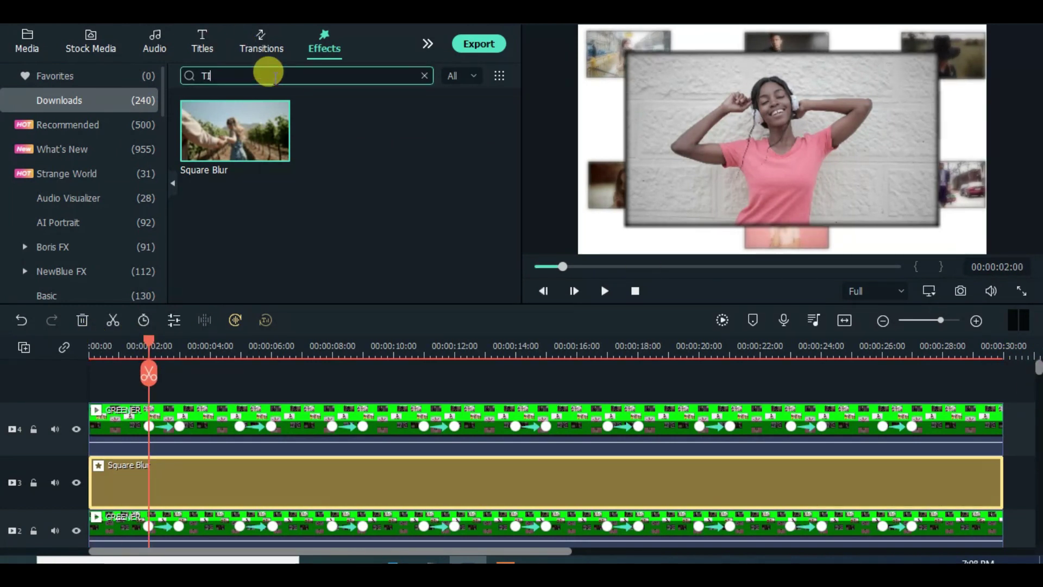
Add Tilt-shift Circle on track 5 from 2 to about 3 seconds, with its first two values set to 1.00 and 0.48
key(BackSpace)
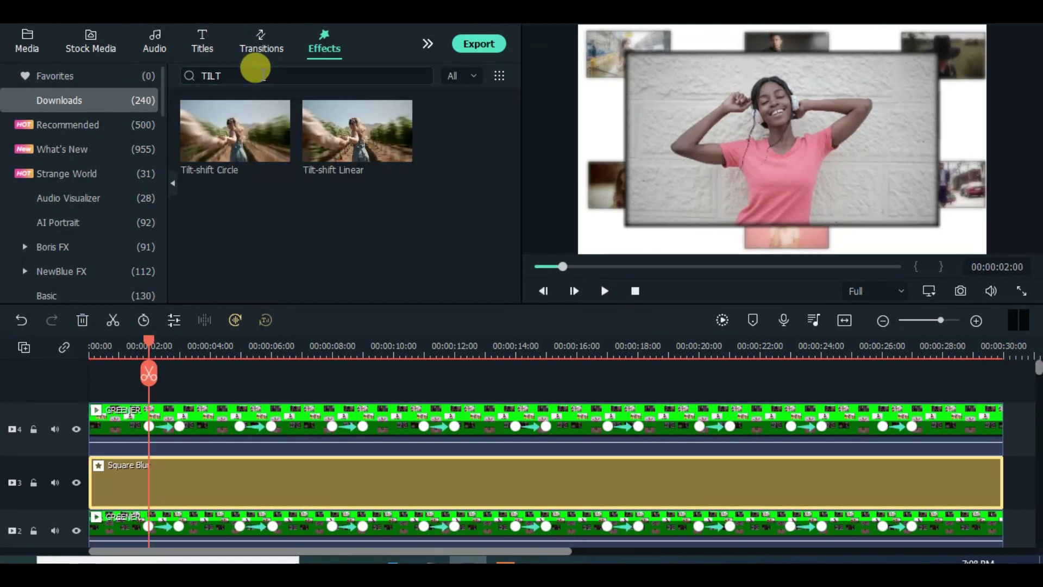
drag(150, 388, 151, 389)
drag(301, 430, 182, 433)
double_click(168, 435)
drag(77, 127, 161, 142)
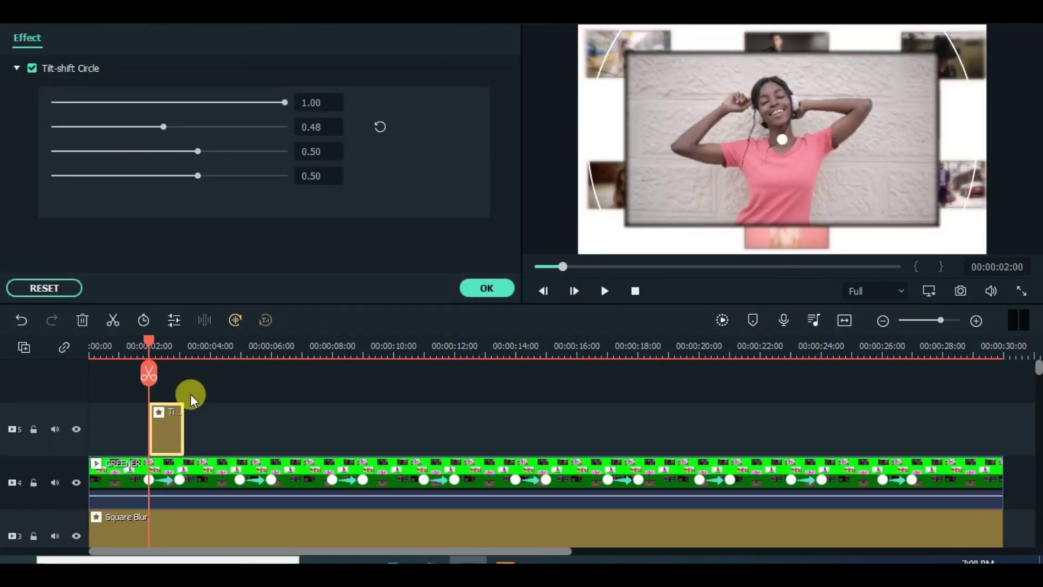
Copy the Tilt-shift Circle effect to the start of every other keyframe move, from 5 to 26 seconds in 3-second intervals
key(ctrl+c)
drag(149, 341, 240, 342)
key(ctrl+v)
drag(364, 341, 422, 342)
key(ctrl+v)
drag(547, 342, 589, 344)
key(ctrl+v)
drag(730, 342, 791, 347)
key(ctrl+v)
drag(823, 342, 882, 343)
Copy the trimmed Mild effect into the track 6 gaps between the Tilt-shift effects up to about 14 seconds
key(ctrl+v)
click(539, 267)
click(487, 288)
Search the effects for MILD and add the Mild effect on track 6 right after the first Tilt-shift Circle
click(237, 76)
key(Return)
drag(235, 131, 185, 380)
mouse_move(199, 418)
mouse_down()
mouse_move(228, 419)
mouse_move(200, 419)
mouse_up()
Split the Mild effect at 5 seconds and delete the excess piece with auto ripple turned off
drag(183, 344, 461, 348)
click(240, 373)
click(82, 320)
key(ctrl+z)
click(64, 347)
click(82, 320)
right_click(225, 416)
click(280, 91)
right_click(291, 421)
click(343, 115)
right_click(383, 412)
click(423, 106)
right_click(483, 419)
Paste Mild effects into the remaining track 6 gaps and extend the last one to the 30-second end
key(ctrl+v)
drag(552, 354, 919, 352)
Paste a Mild effect at the start of track 6 and fit its end to the first Tilt-shift Circle at 2 seconds
key(ctrl+v)
key(ctrl+v)
key(ctrl+v)
key(ctrl+v)
drag(973, 423, 1004, 423)
click(90, 353)
key(ctrl+v)
drag(143, 416, 150, 410)
Render the timeline preview and play the finished slideshow from the start
drag(143, 340, 58, 357)
click(24, 347)
click(236, 470)
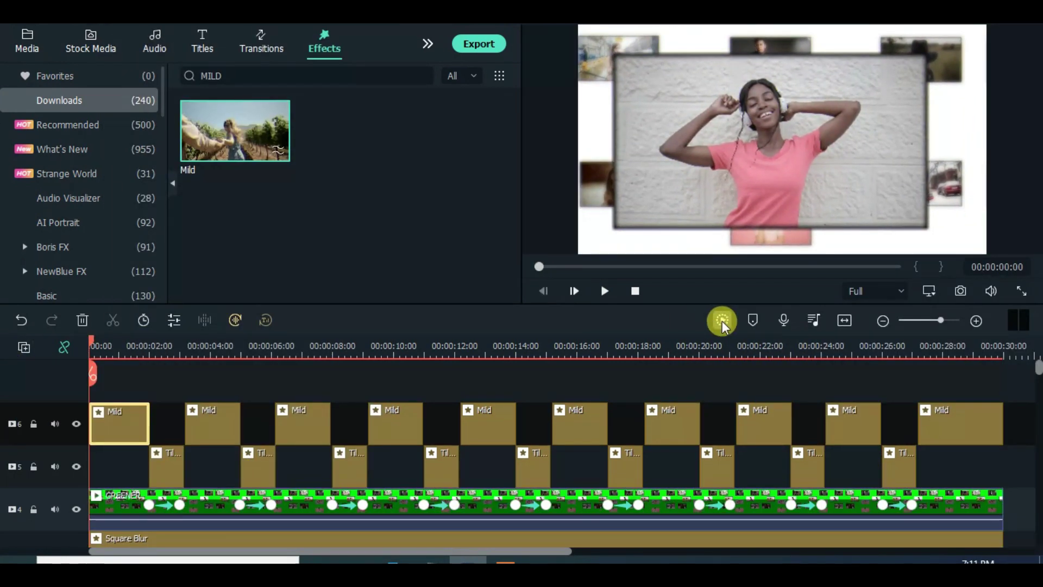
click(722, 321)
drag(1039, 368, 1037, 500)
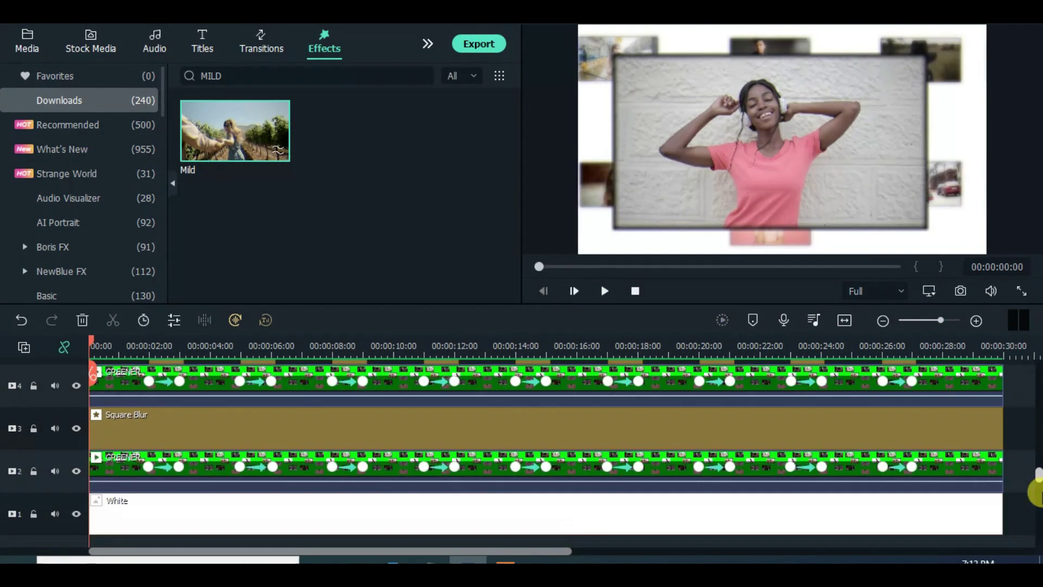
click(605, 291)
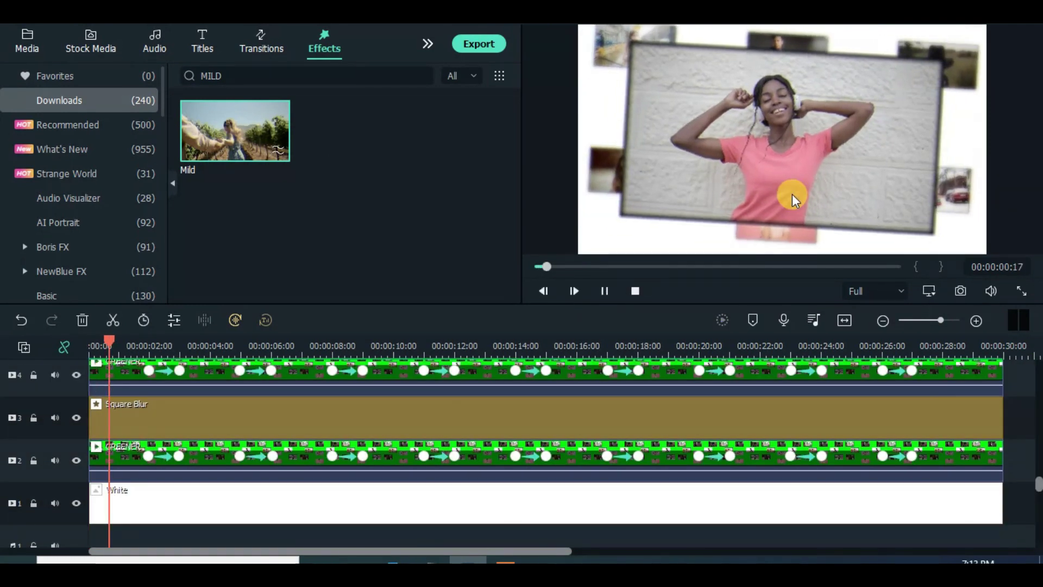